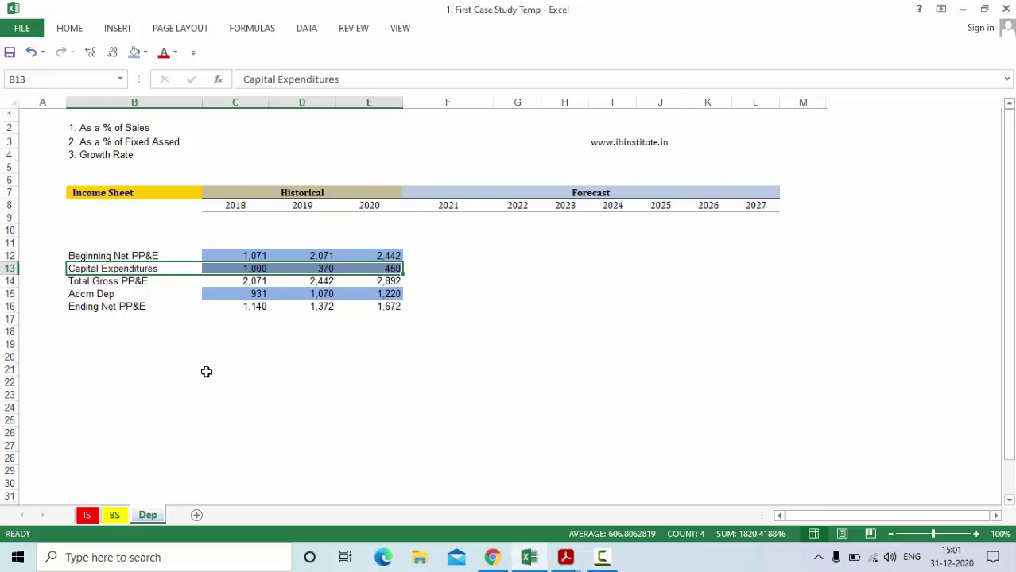
Review the three forecasting methods in B2:B4 and the historical Beginning Net PP&E and Capital Expenditures rows.
{"action": "left_click", "coordinate": [205, 370]}
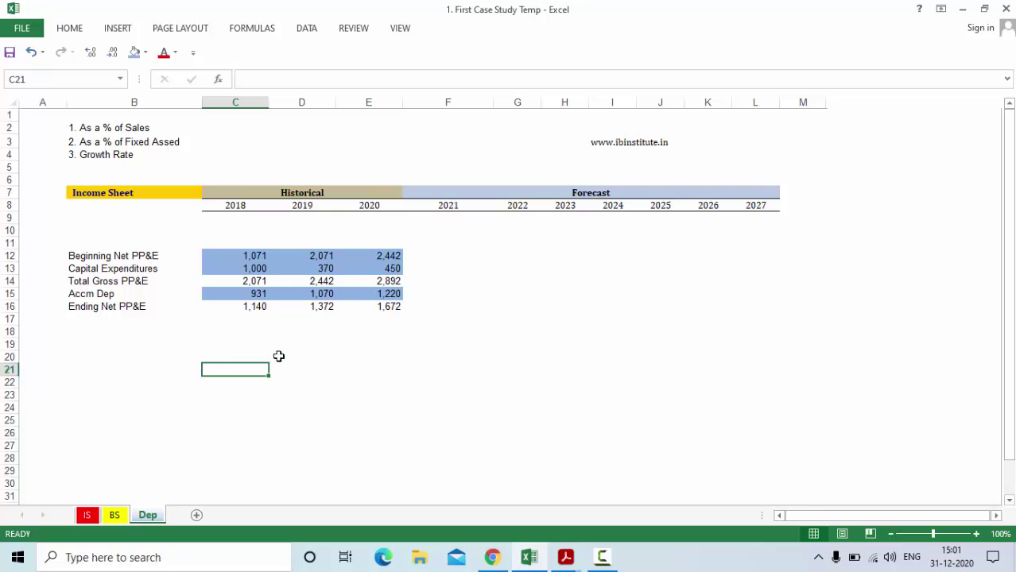
{"action": "left_click", "coordinate": [147, 133]}
{"action": "left_click_drag", "start_coordinate": [148, 133], "coordinate": [155, 154]}
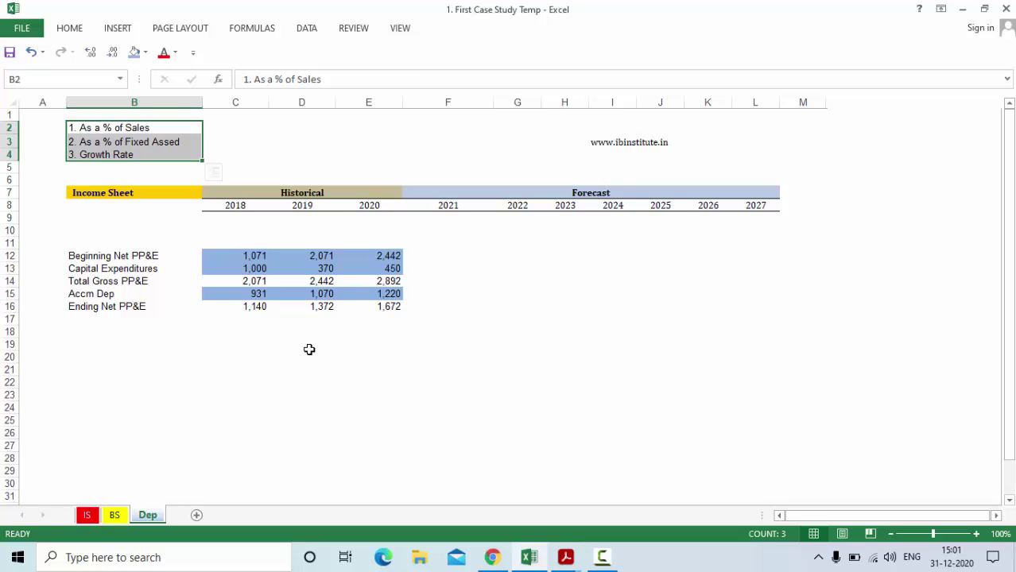
{"action": "left_click", "coordinate": [142, 254]}
{"action": "left_click_drag", "start_coordinate": [142, 254], "coordinate": [341, 256]}
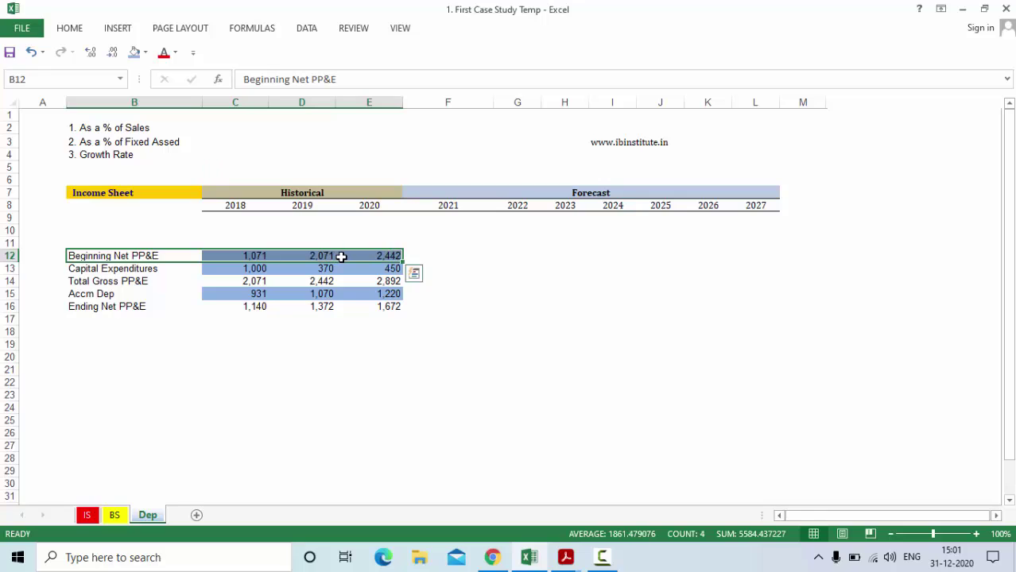
{"action": "key", "text": "Down"}
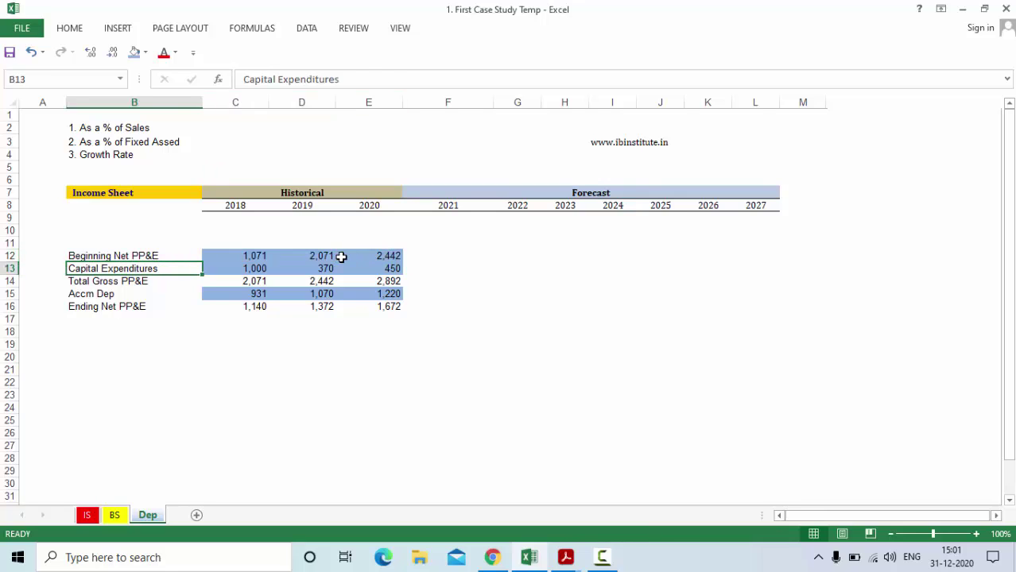
{"action": "key", "text": "shift+Right"}
{"action": "key", "text": "shift+Right"}
{"action": "key", "text": "shift+Right"}
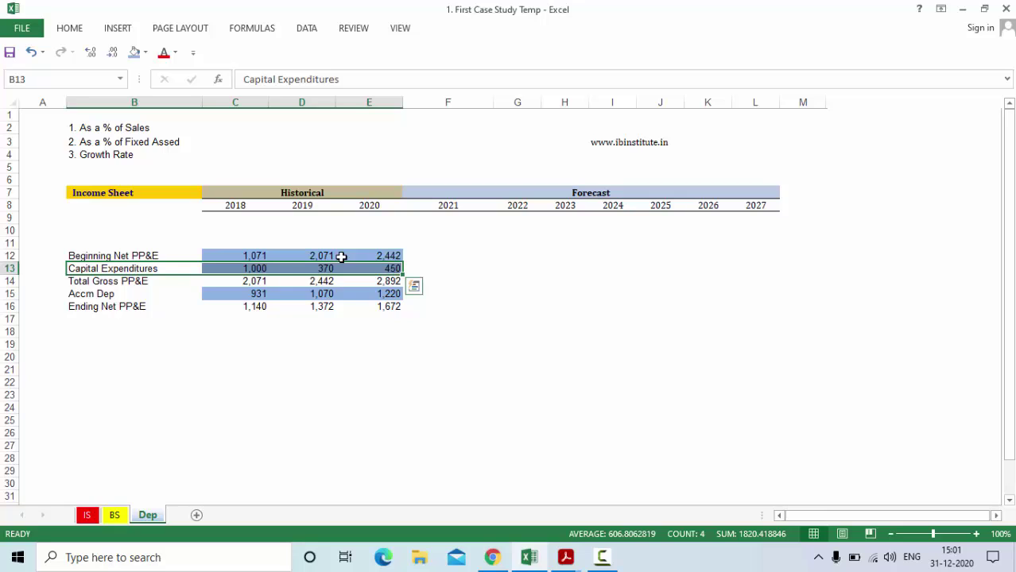
Inspect the 2018 Total Gross PP&E formula and the historical Accm Dep and Ending Net PP&E rows.
{"action": "key", "text": "Down"}
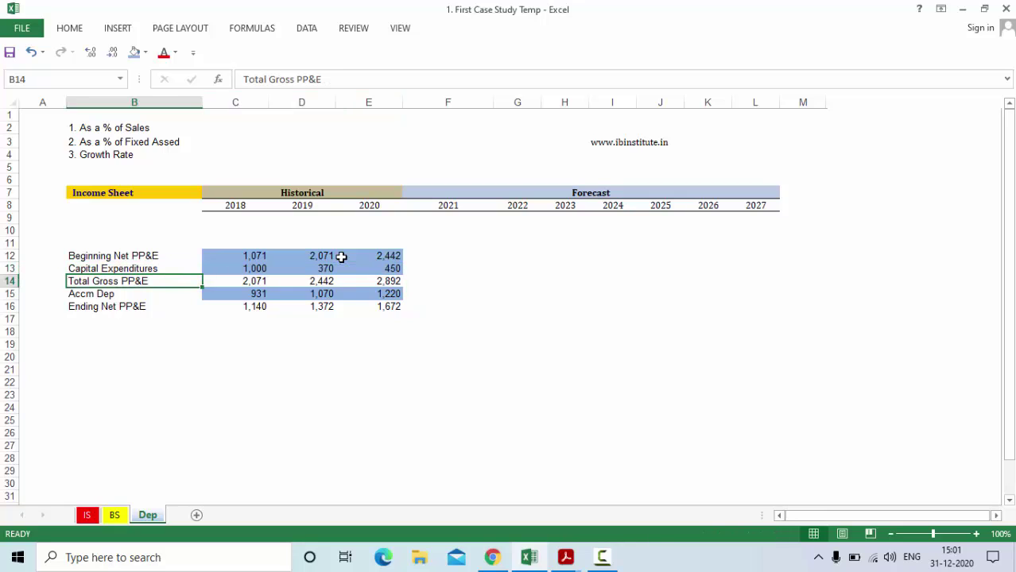
{"action": "key", "text": "Right"}
{"action": "key", "text": "F2"}
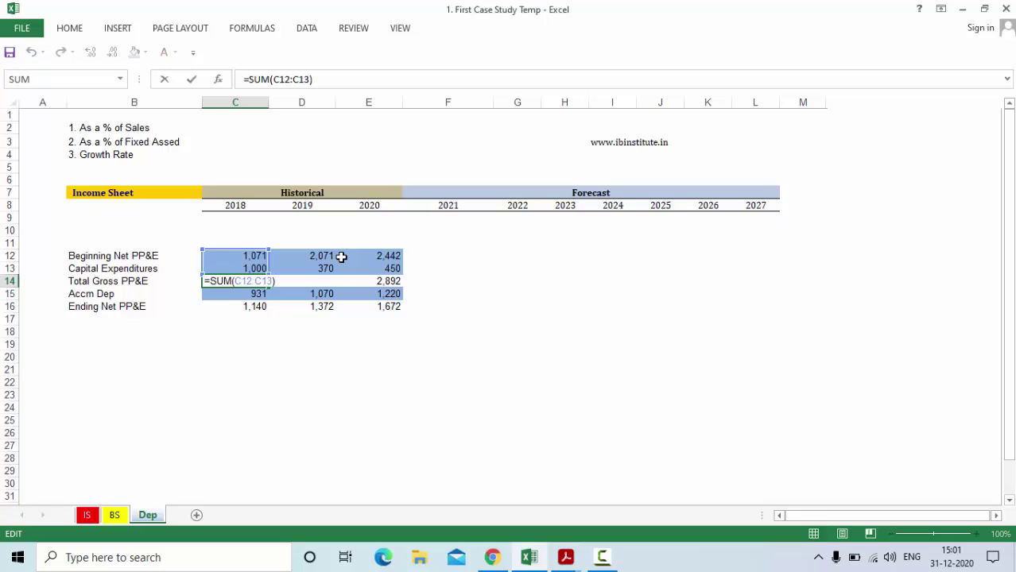
{"action": "key", "text": "Return"}
{"action": "key", "text": "shift+Right"}
{"action": "key", "text": "shift+Right"}
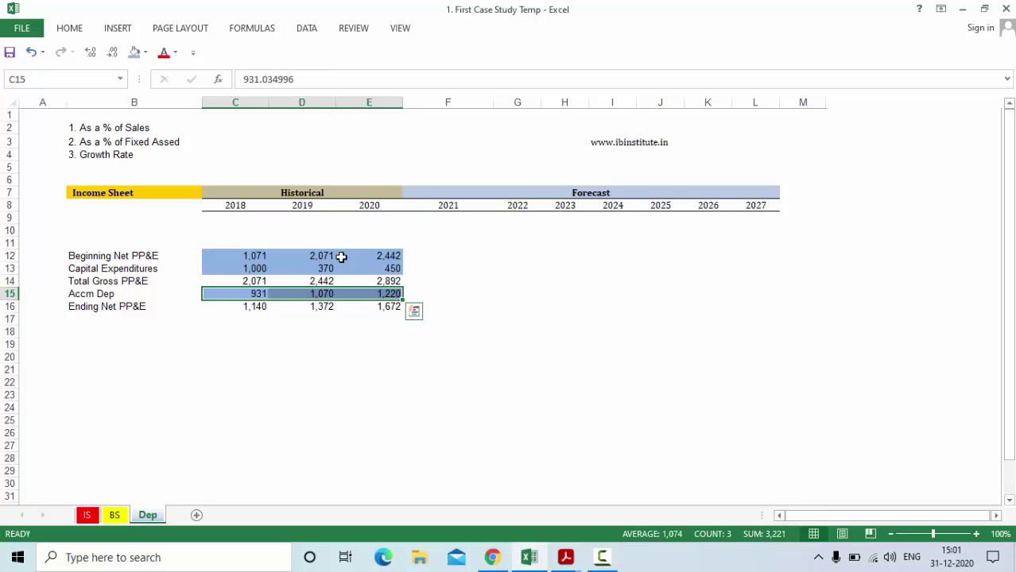
{"action": "key", "text": "Down"}
{"action": "key", "text": "shift+Right"}
{"action": "key", "text": "shift+Right"}
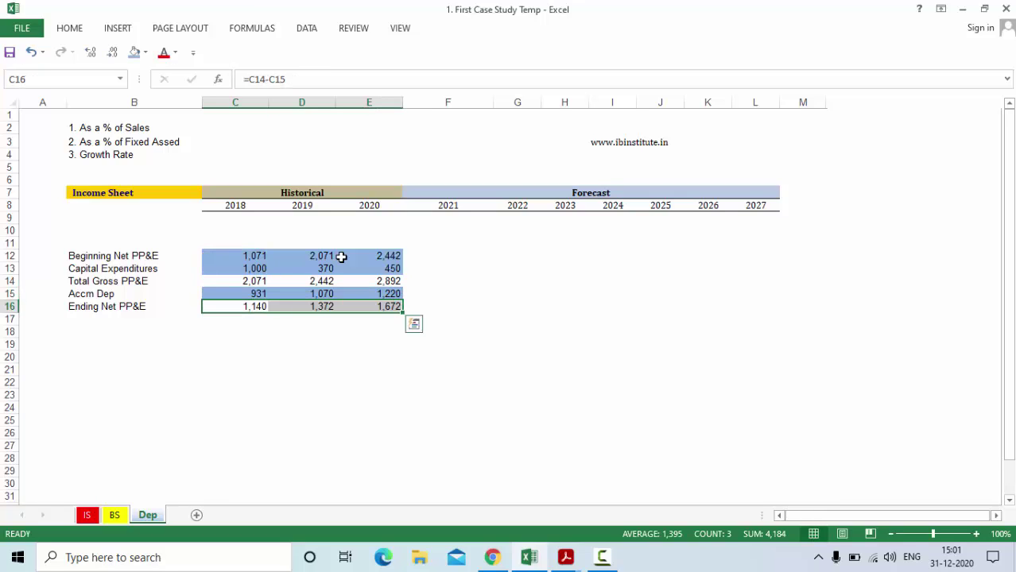
Link the 2021 Beginning Net PP&E in F12 to the 2020 Total Gross PP&E with =E14.
{"action": "key", "text": "Right"}
{"action": "key", "text": "Right"}
{"action": "key", "text": "Right"}
{"action": "key", "text": "Up"}
{"action": "key", "text": "Up"}
{"action": "key", "text": "Up"}
{"action": "key", "text": "Up"}
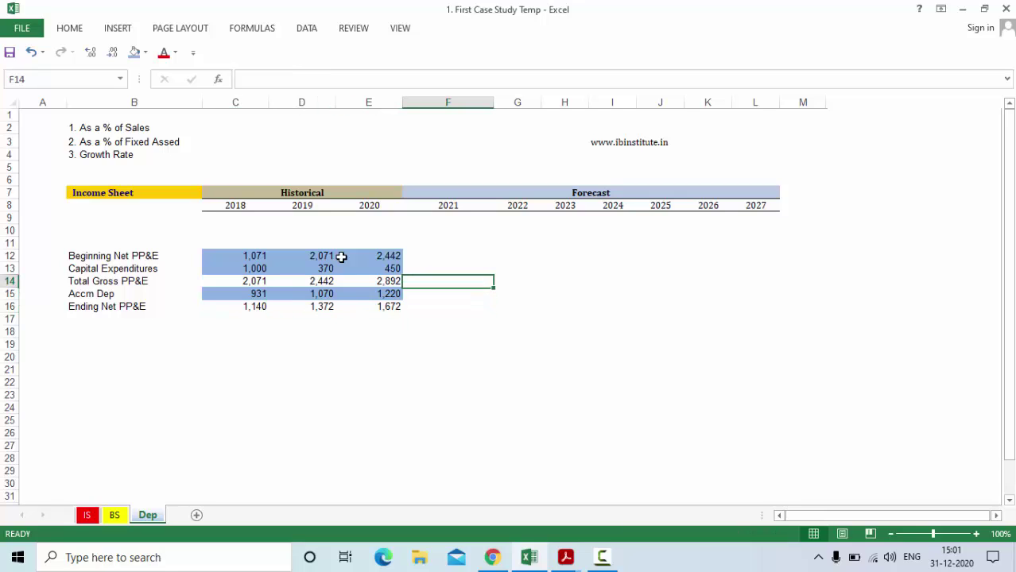
{"action": "type", "text": "="}
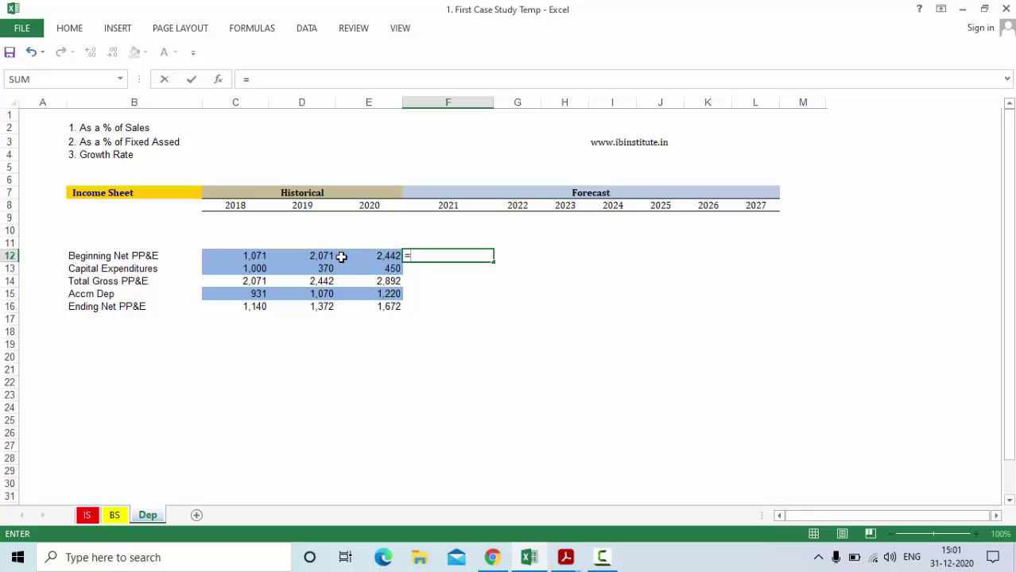
{"action": "key", "text": "Down"}
{"action": "key", "text": "Down"}
{"action": "key", "text": "Left"}
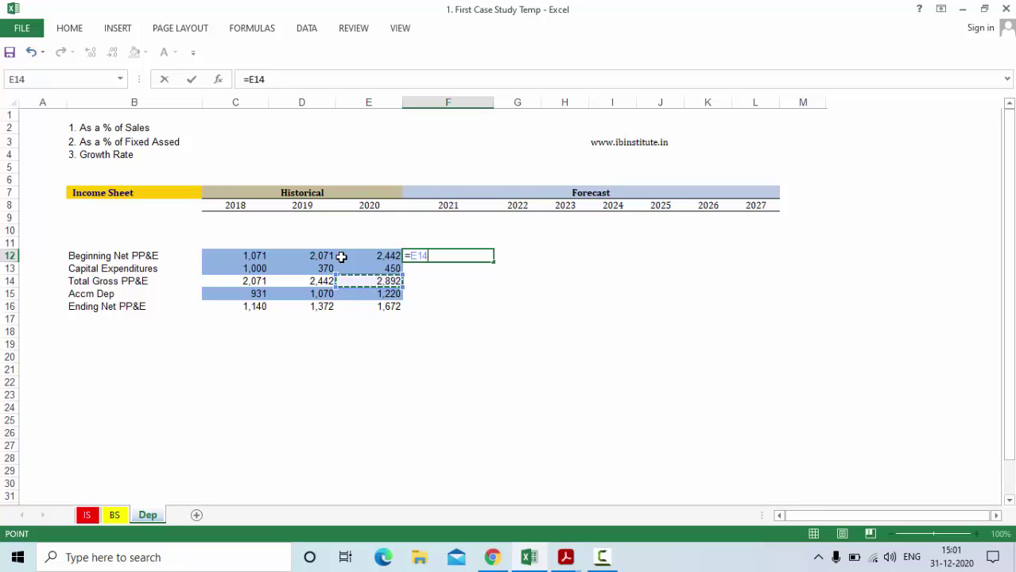
{"action": "key", "text": "ctrl+Return"}
{"action": "key", "text": "Return"}
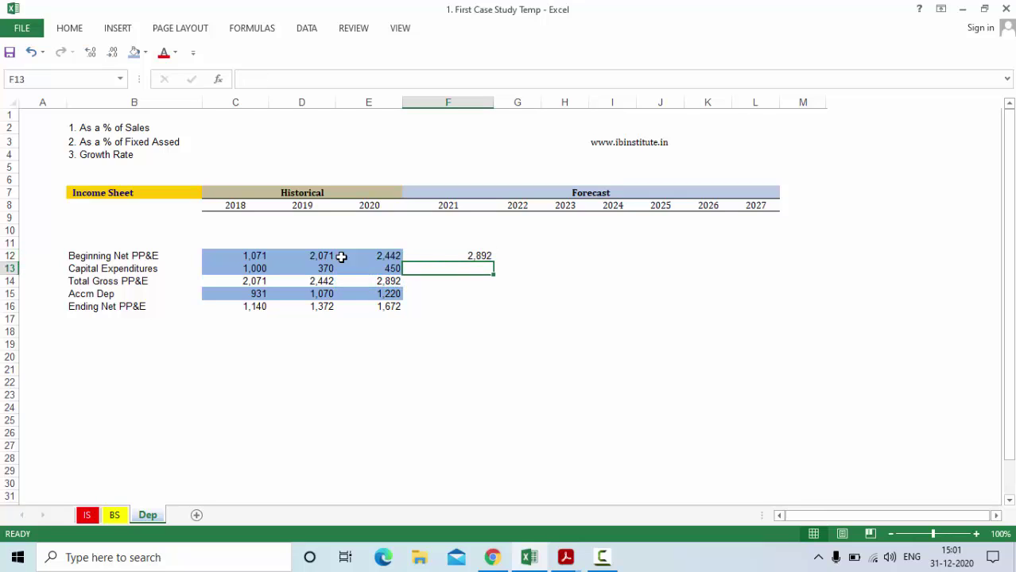
Enter 0 as Capital Expenditures for every forecast year from 2021 to 2027 (F13:L13).
{"action": "key", "text": "shift+Right"}
{"action": "key", "text": "shift+Right"}
{"action": "key", "text": "shift+Right"}
{"action": "key", "text": "shift+Right"}
{"action": "key", "text": "shift+Right"}
{"action": "key", "text": "shift+Right"}
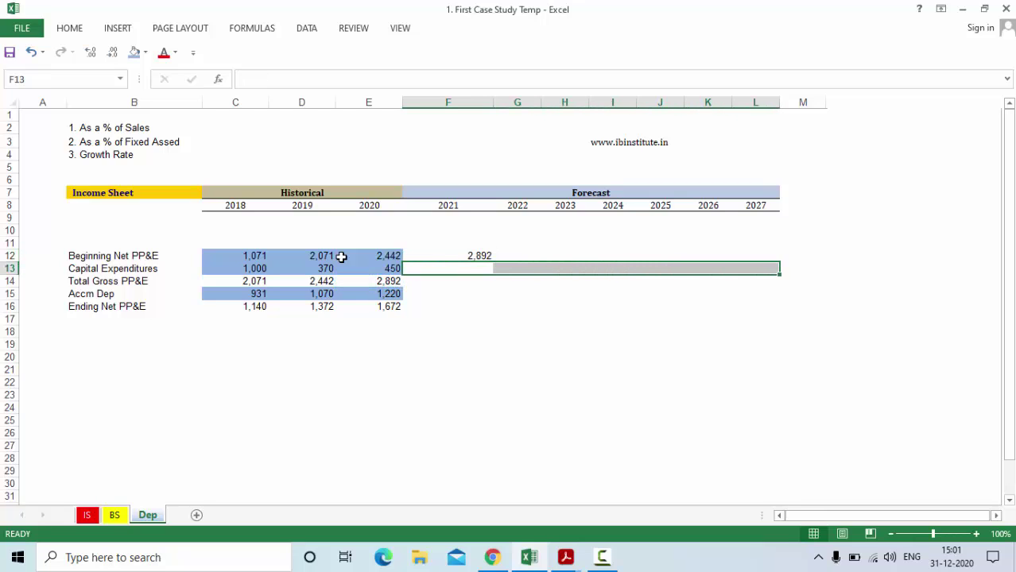
{"action": "type", "text": "0"}
{"action": "key", "text": "ctrl+Return"}
Calculate the 2021 Total Gross PP&E in F14 with the formula =F12+F13.
{"action": "key", "text": "Down"}
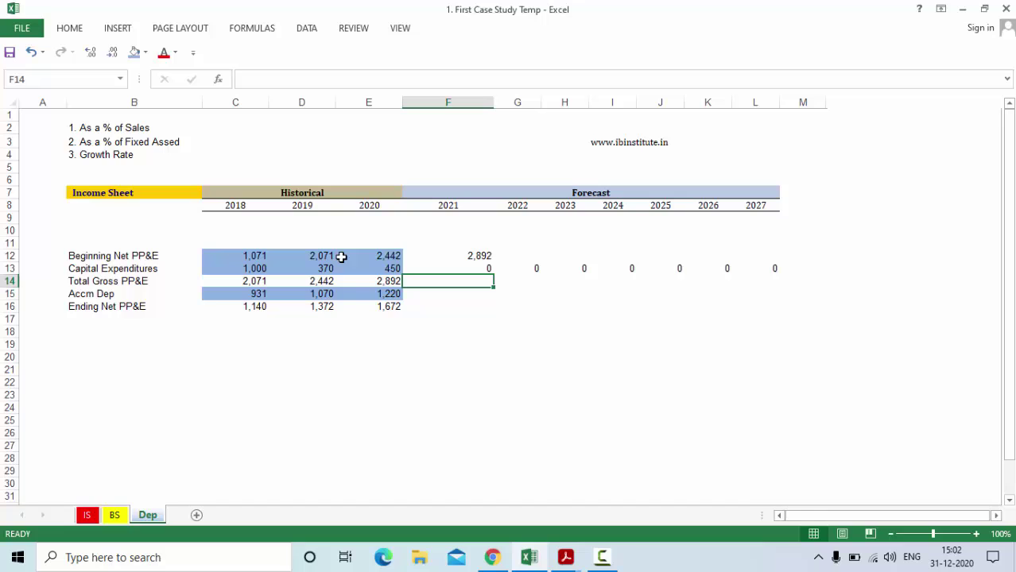
{"action": "type", "text": "="}
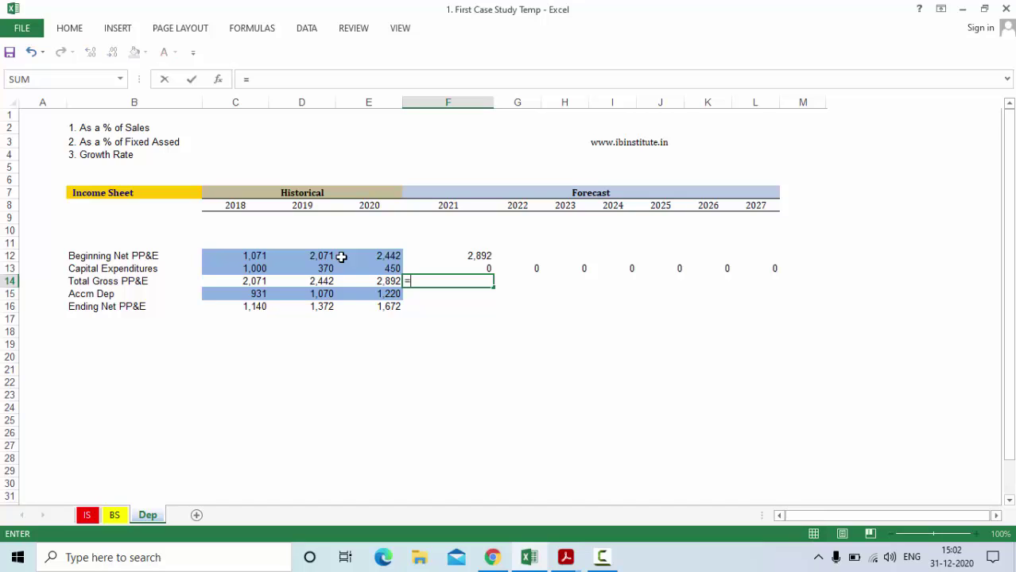
{"action": "key", "text": "Up"}
{"action": "key", "text": "Up"}
{"action": "type", "text": "+"}
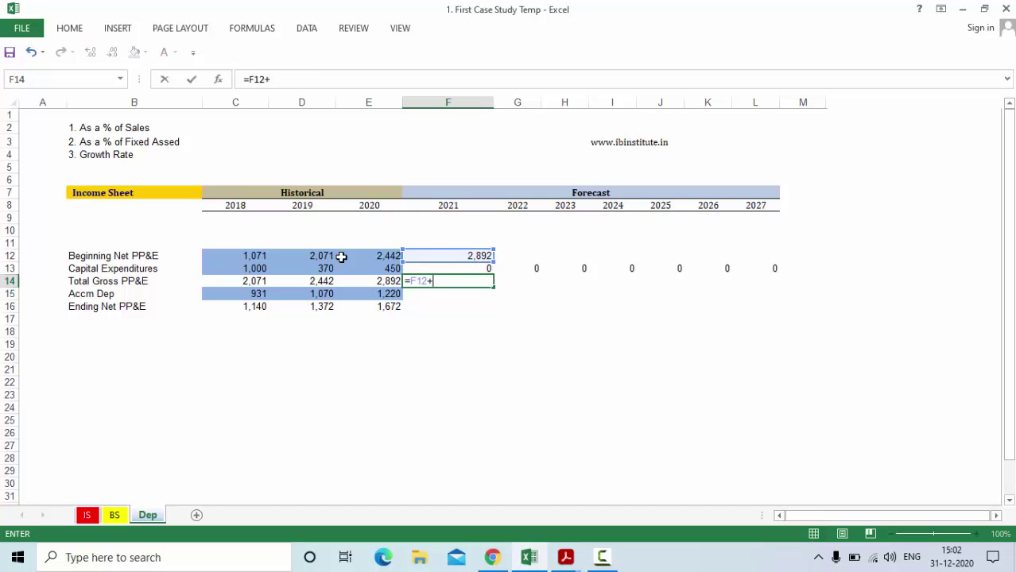
{"action": "key", "text": "Up"}
{"action": "key", "text": "Return"}
Copy the 2021 formulas in F12:F14 across the forecast years through 2027 (column L).
{"action": "key", "text": "Up"}
{"action": "key", "text": "Up"}
{"action": "key", "text": "Up"}
{"action": "key", "text": "shift+Down"}
{"action": "key", "text": "shift+Down"}
{"action": "key", "text": "shift+Right"}
{"action": "key", "text": "shift+Right"}
{"action": "key", "text": "shift+Right"}
{"action": "key", "text": "shift+Right"}
{"action": "key", "text": "shift+Right"}
{"action": "key", "text": "shift+Right"}
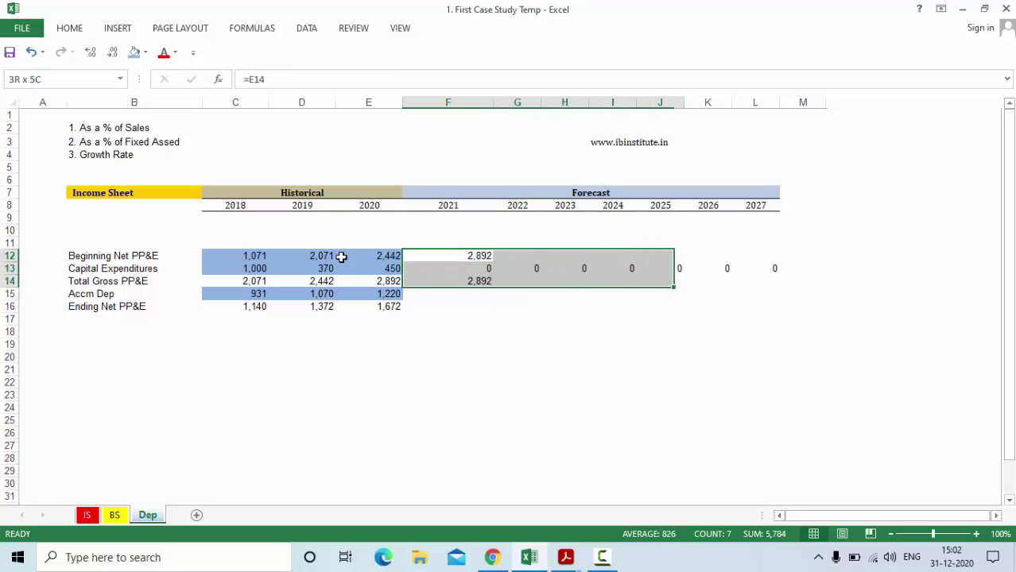
{"action": "key", "text": "ctrl+r"}
Review the Capital Expenditures and Total Gross PP&E rows across the 2021 to 2027 forecast.
{"action": "key", "text": "Down"}
{"action": "key", "text": "shift+Right"}
{"action": "key", "text": "shift+Right"}
{"action": "key", "text": "shift+Right"}
{"action": "key", "text": "shift+Right"}
{"action": "key", "text": "shift+Right"}
{"action": "key", "text": "shift+Right"}
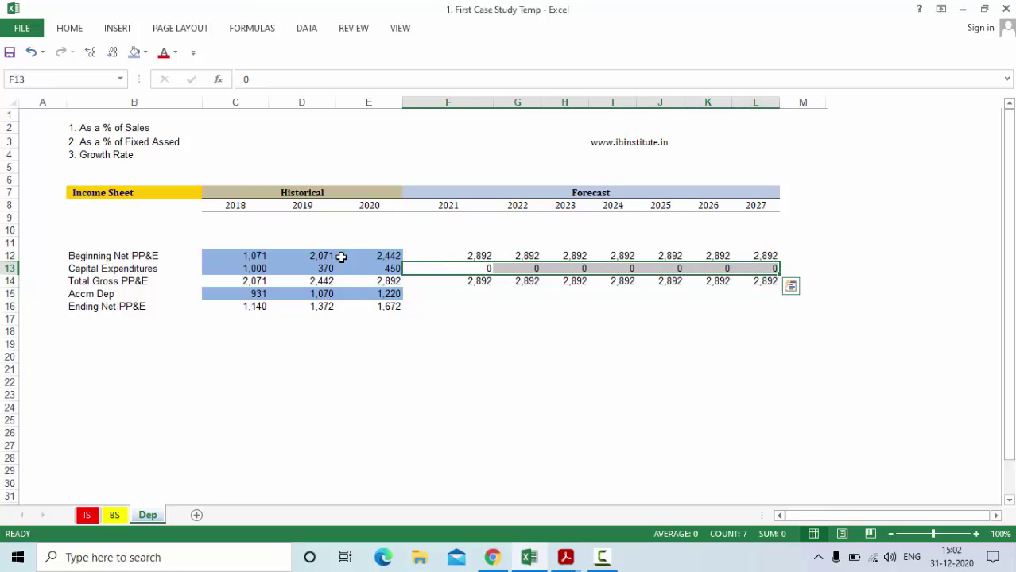
{"action": "key", "text": "Down"}
{"action": "key", "text": "shift+Right"}
{"action": "key", "text": "shift+Right"}
{"action": "key", "text": "shift+Right"}
{"action": "key", "text": "shift+Right"}
{"action": "key", "text": "shift+Right"}
{"action": "key", "text": "shift+Right"}
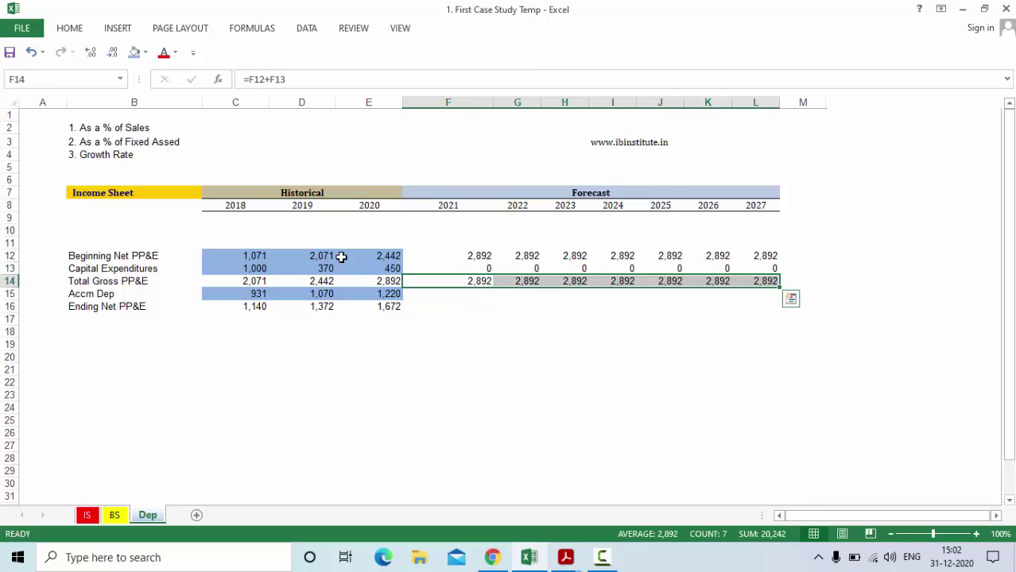
Check the 2021 Beginning Net PP&E and Total Gross PP&E formulas and the full forecast block F12:L14.
{"action": "key", "text": "Up"}
{"action": "key", "text": "Up"}
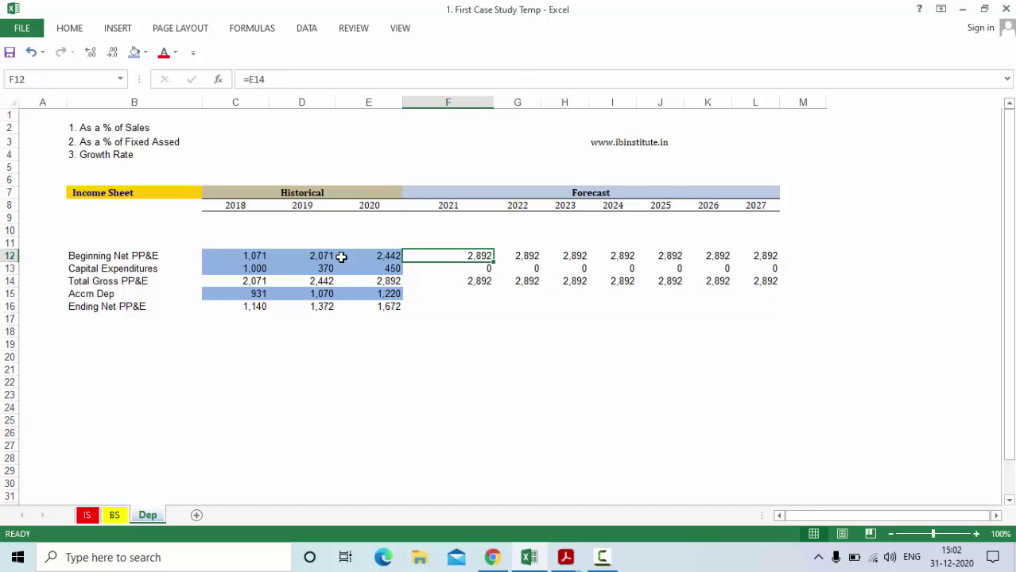
{"action": "key", "text": "F2"}
{"action": "key", "text": "Return"}
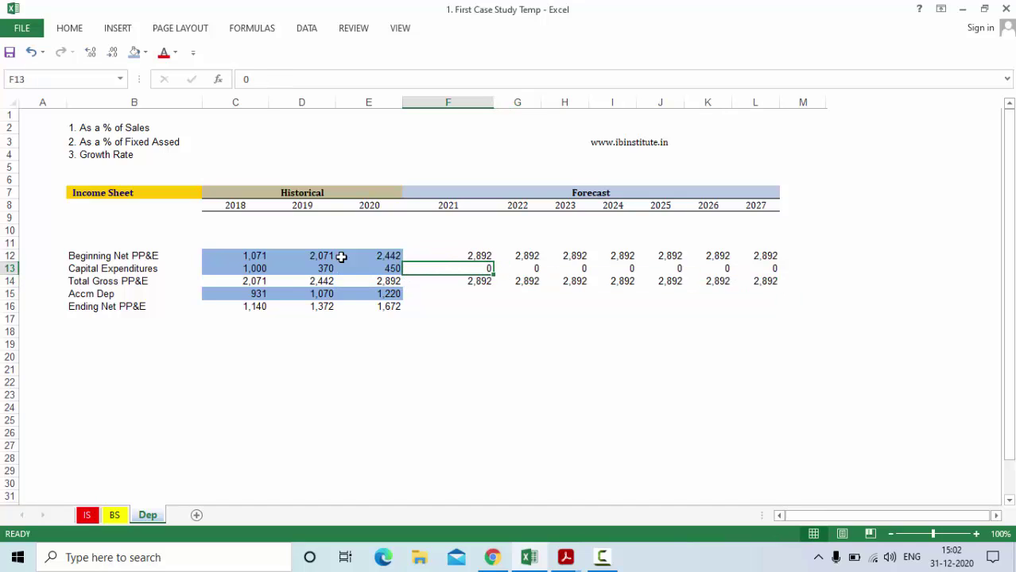
{"action": "key", "text": "Down"}
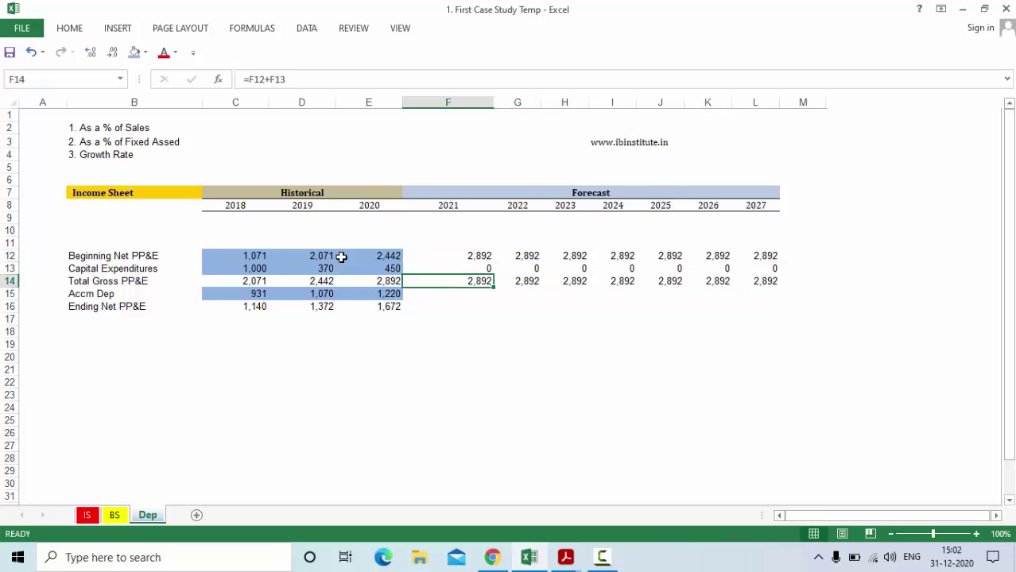
{"action": "key", "text": "F2"}
{"action": "key", "text": "Escape"}
{"action": "key", "text": "Up"}
{"action": "key", "text": "Up"}
{"action": "key", "text": "shift+Down"}
{"action": "key", "text": "shift+Down"}
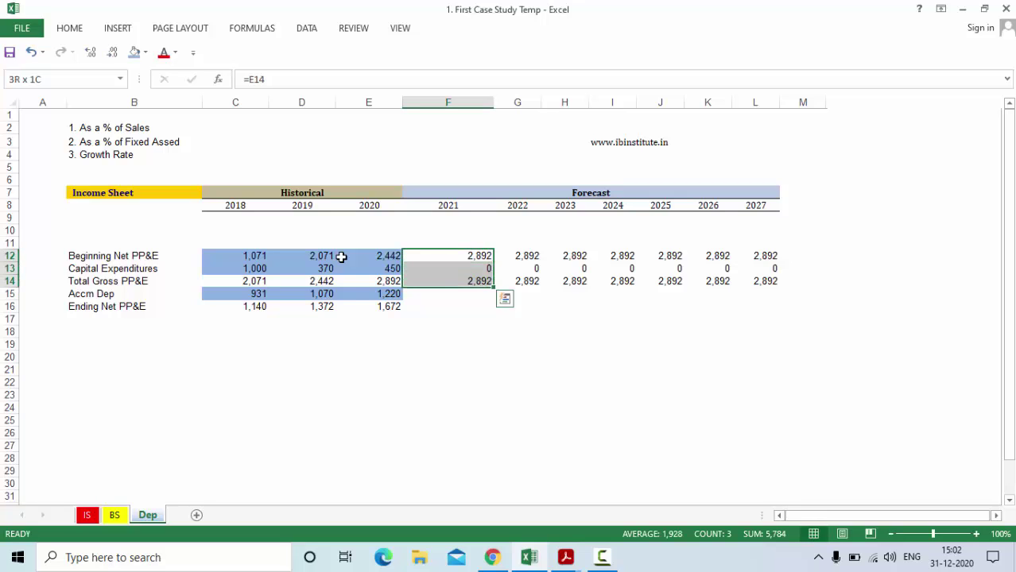
{"action": "key", "text": "ctrl+shift+Right"}
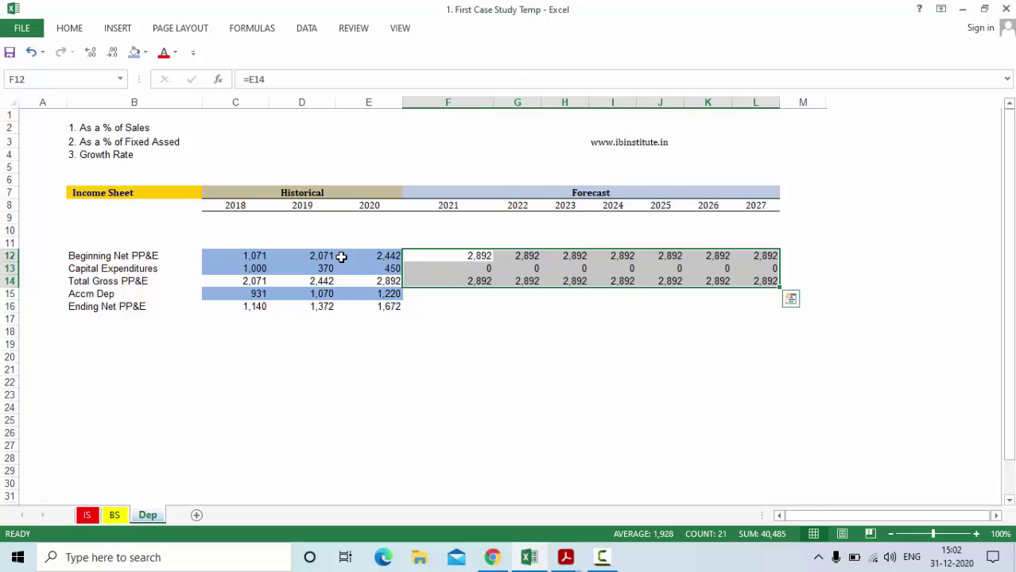
Add the row label Net Sales in B10, above the PP&E schedule.
{"action": "key", "text": "Up"}
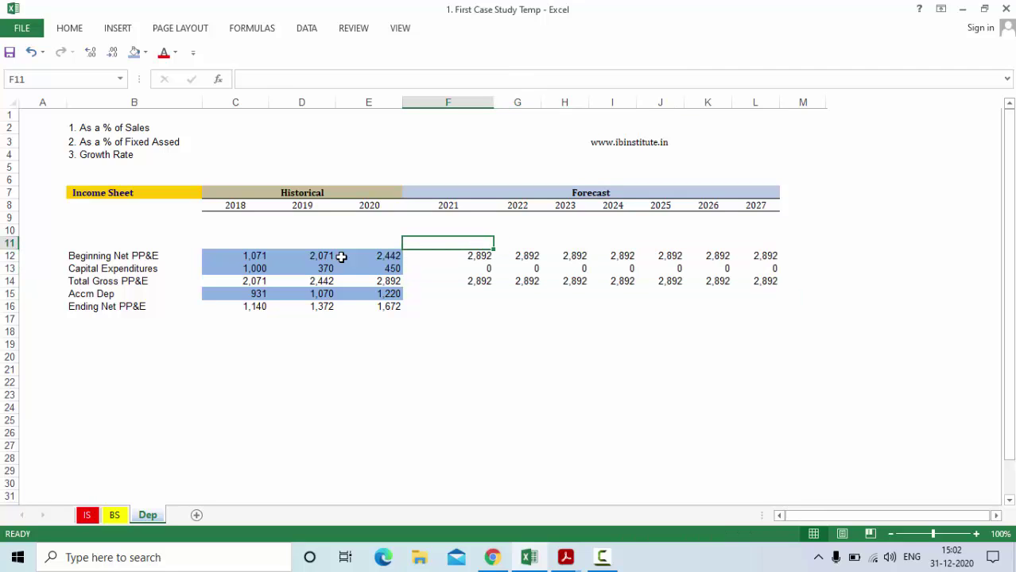
{"action": "key", "text": "Up"}
{"action": "key", "text": "Left"}
{"action": "key", "text": "Left"}
{"action": "key", "text": "Left"}
{"action": "key", "text": "Left"}
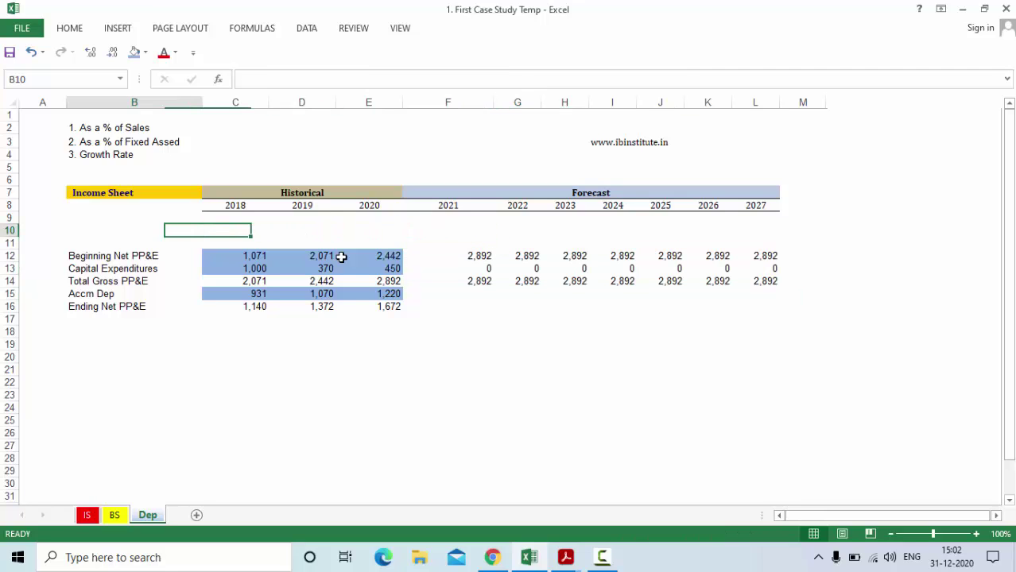
{"action": "type", "text": "net"}
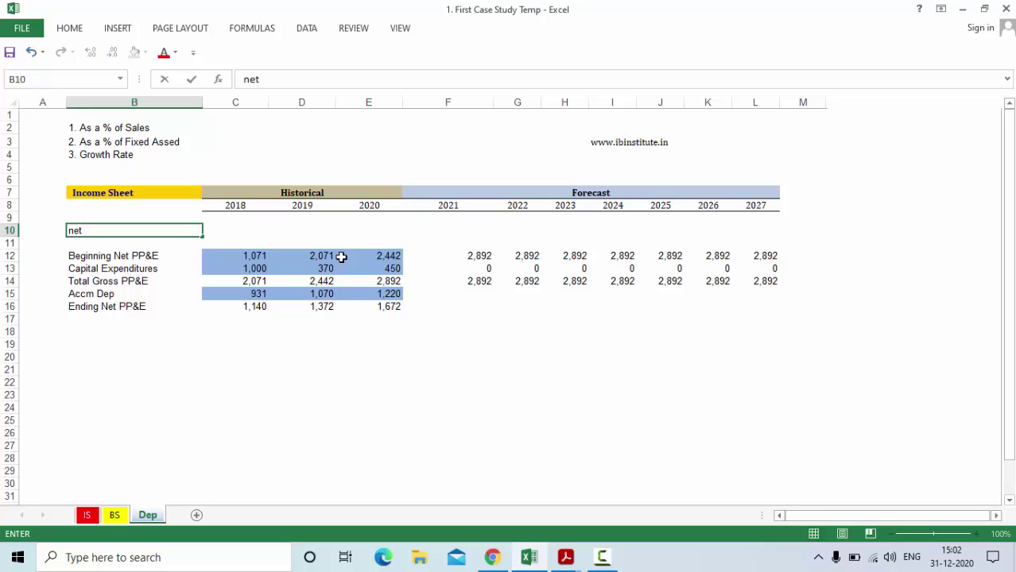
{"action": "key", "text": "Escape"}
{"action": "type", "text": "Net Sales"}
Link the 2018 Net Sales in C10 to the Net Sales figure on the IS sheet with =IS!C12.
{"action": "key", "text": "Right"}
{"action": "type", "text": "="}
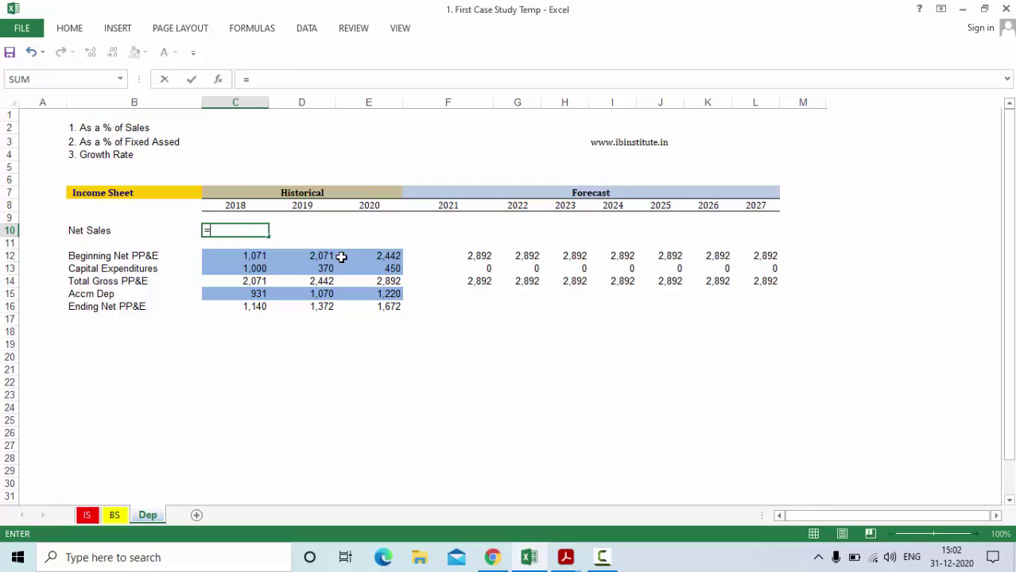
{"action": "left_click", "coordinate": [87, 515]}
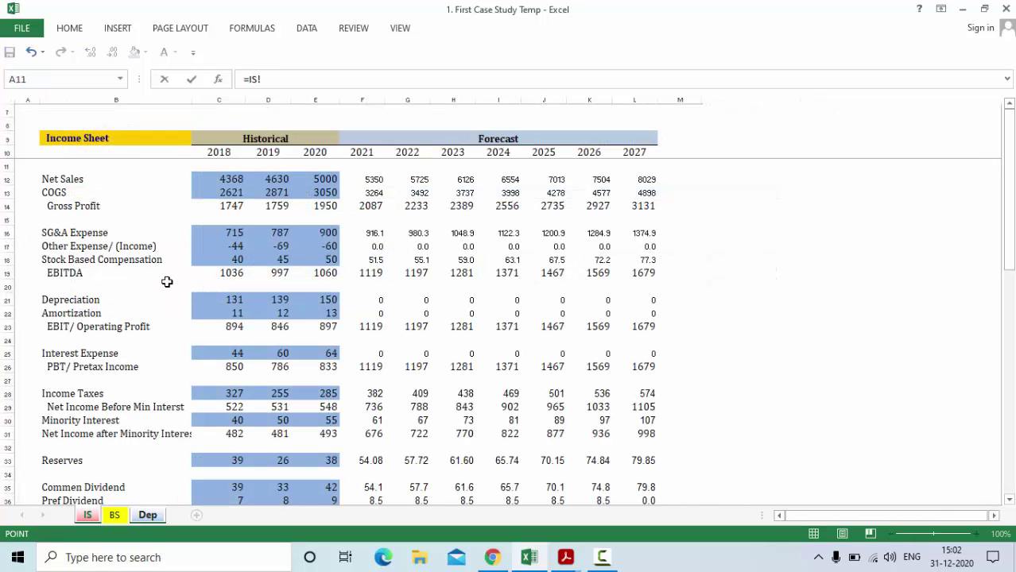
{"action": "left_click", "coordinate": [226, 180]}
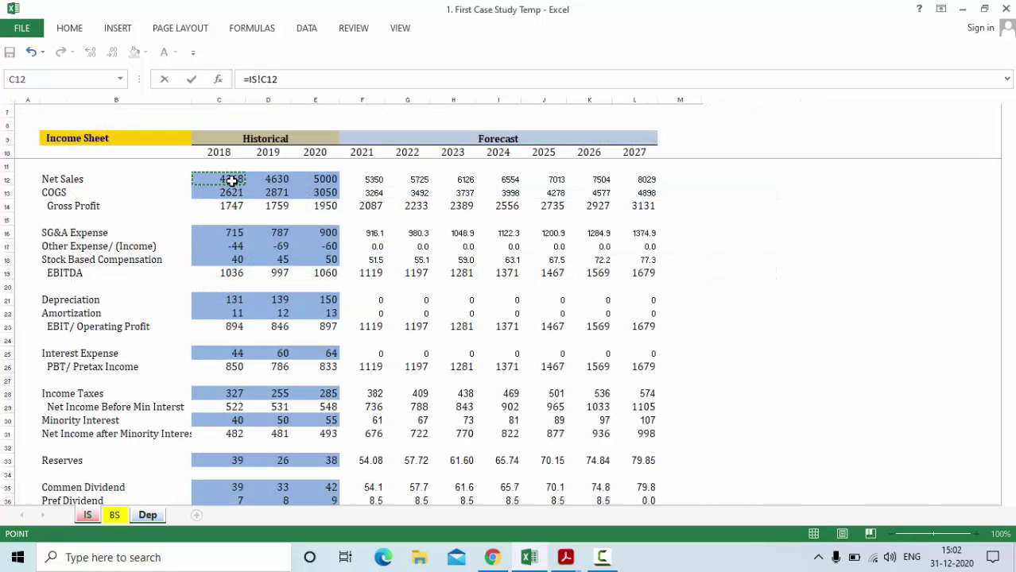
{"action": "key", "text": "Return"}
Copy the Net Sales link from C10 across all years through 2027 (L10).
{"action": "key", "text": "Right"}
{"action": "key", "text": "shift+Right"}
{"action": "key", "text": "shift+Right"}
{"action": "key", "text": "shift+Right"}
{"action": "key", "text": "shift+Right"}
{"action": "key", "text": "shift+Right"}
{"action": "key", "text": "shift+Right"}
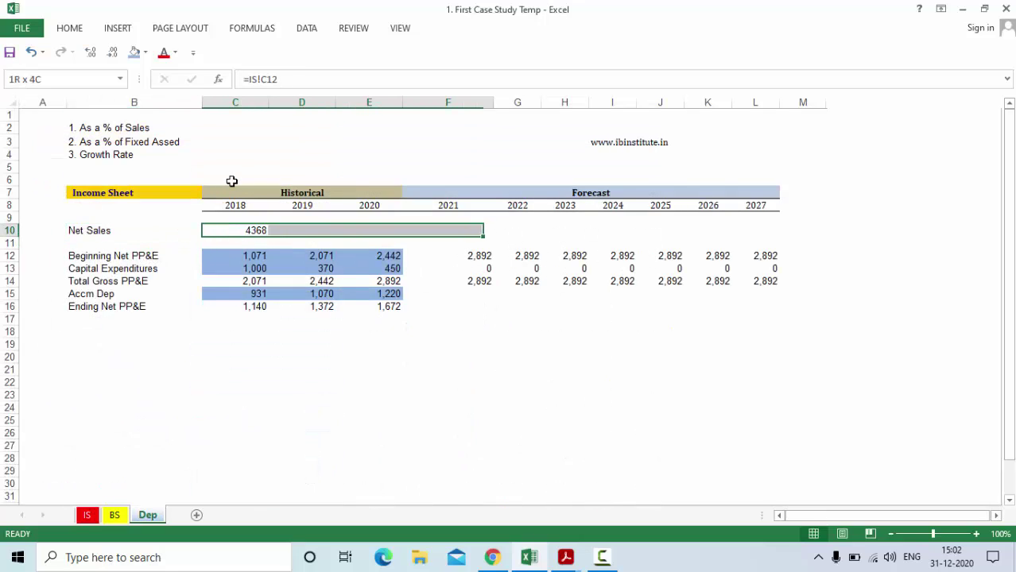
{"action": "key", "text": "shift+Right"}
{"action": "key", "text": "shift+Right"}
{"action": "key", "text": "shift+Right"}
{"action": "key", "text": "ctrl+r"}
Review the historical Capital Expenditures row for 2018 to 2020 (B13:E13).
{"action": "key", "text": "Down"}
{"action": "key", "text": "Down"}
{"action": "key", "text": "Down"}
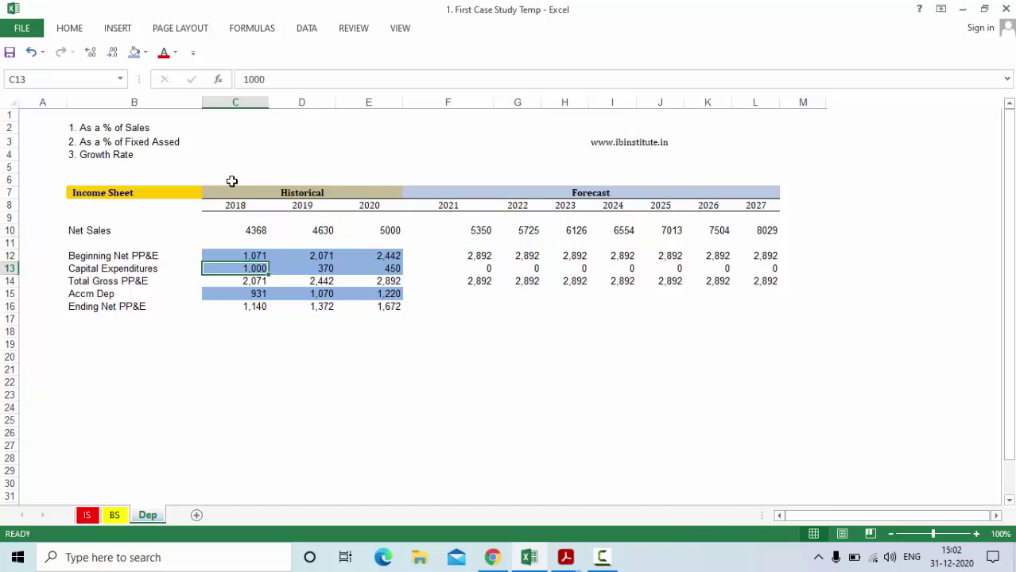
{"action": "key", "text": "shift+Right"}
{"action": "key", "text": "shift+Right"}
{"action": "key", "text": "Left"}
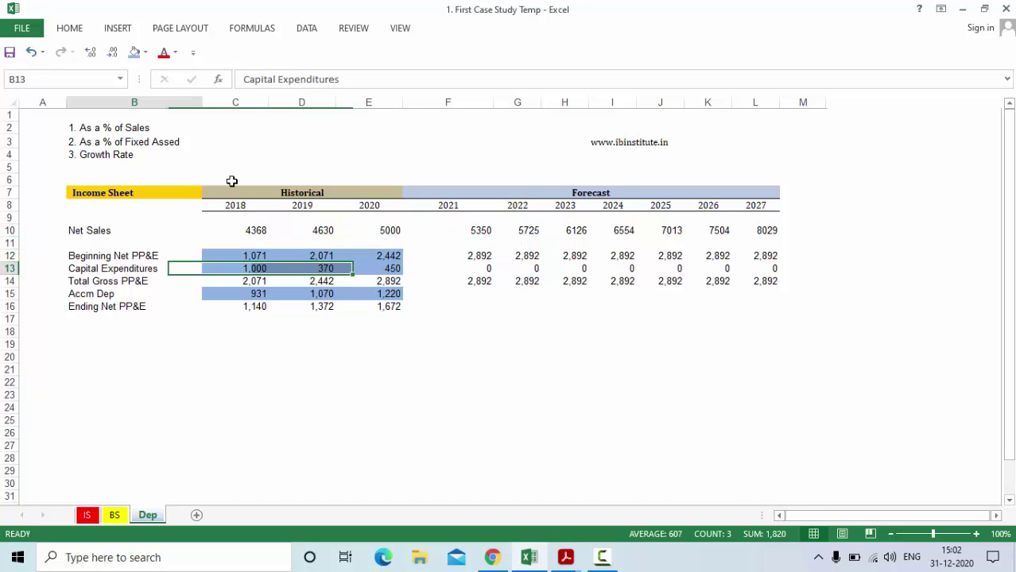
{"action": "key", "text": "shift+Right"}
{"action": "key", "text": "shift+Right"}
{"action": "key", "text": "shift+Right"}
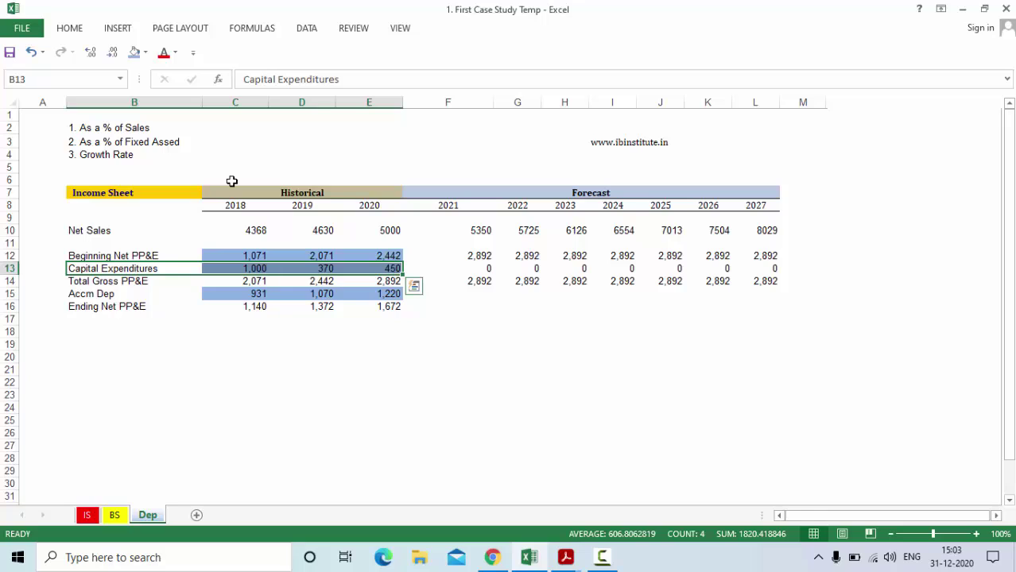
Switch to Colgate 10K Dec 2019.pdf in Acrobat Reader and go to the previous mention of property, plant and equipment, net.
{"action": "key", "text": "ctrl+c"}
{"action": "left_click", "coordinate": [567, 561]}
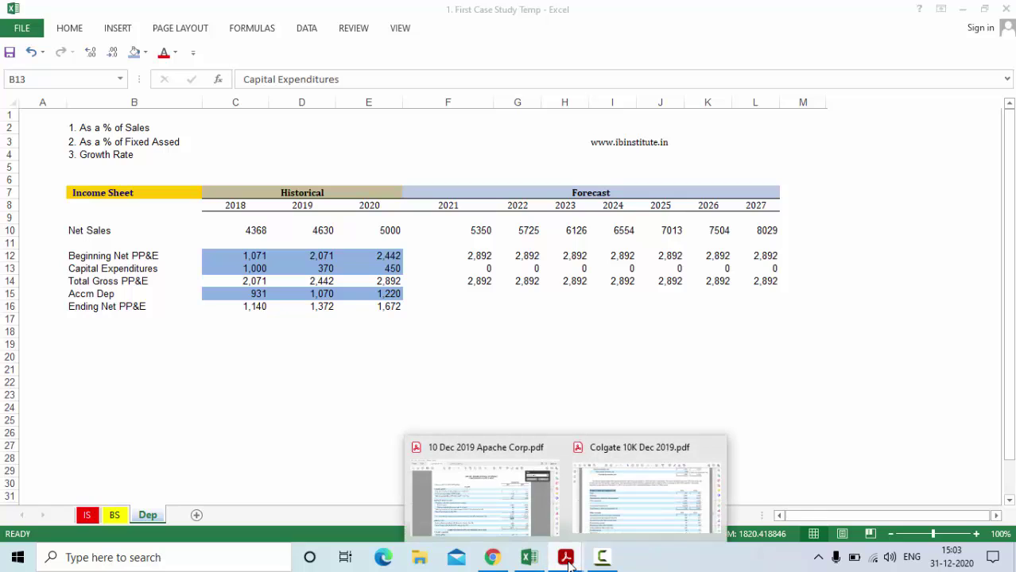
{"action": "left_click", "coordinate": [618, 492]}
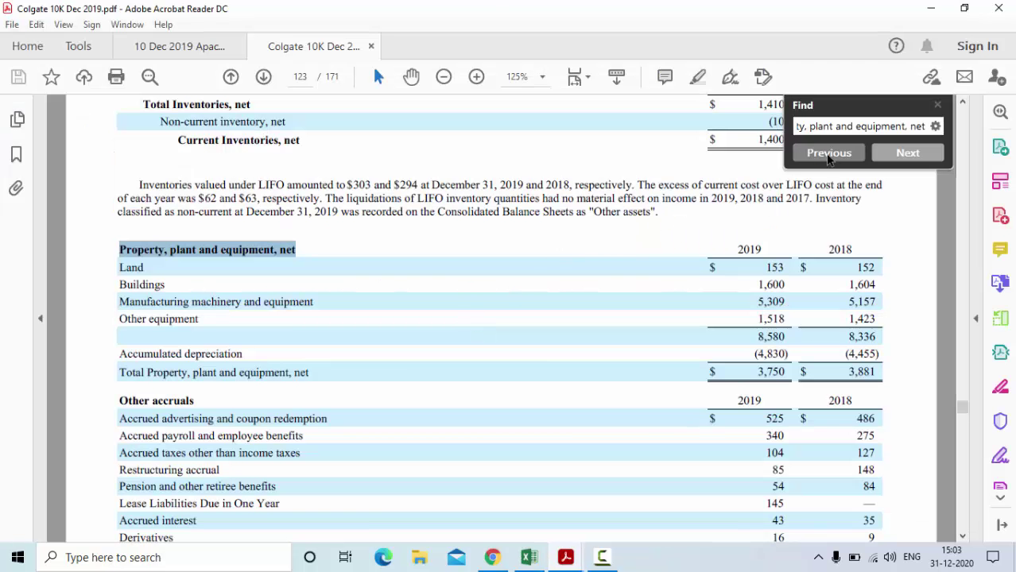
{"action": "left_click", "coordinate": [828, 153]}
{"action": "double_click", "coordinate": [645, 249]}
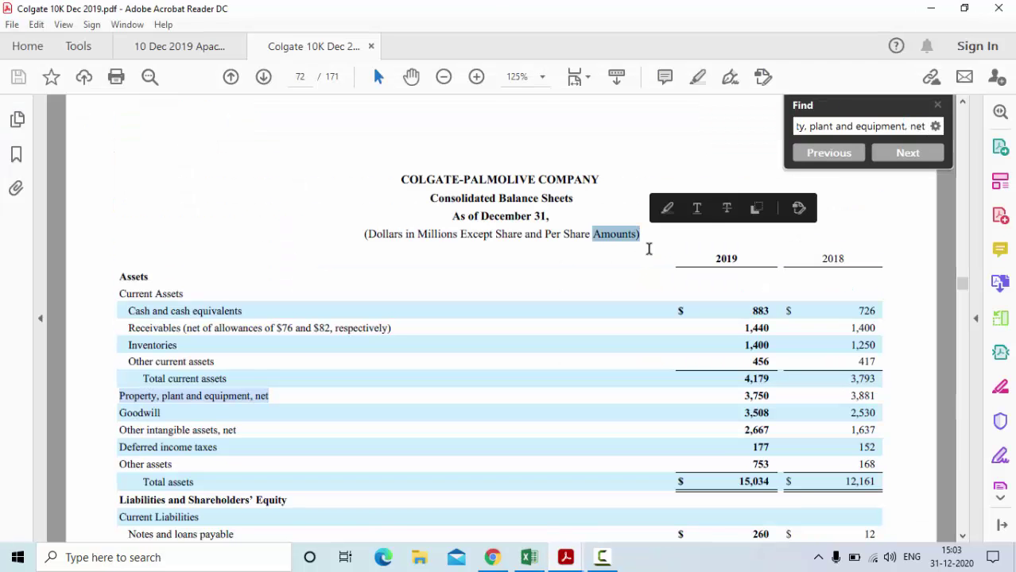
{"action": "double_click", "coordinate": [622, 271]}
{"action": "left_click", "coordinate": [620, 273]}
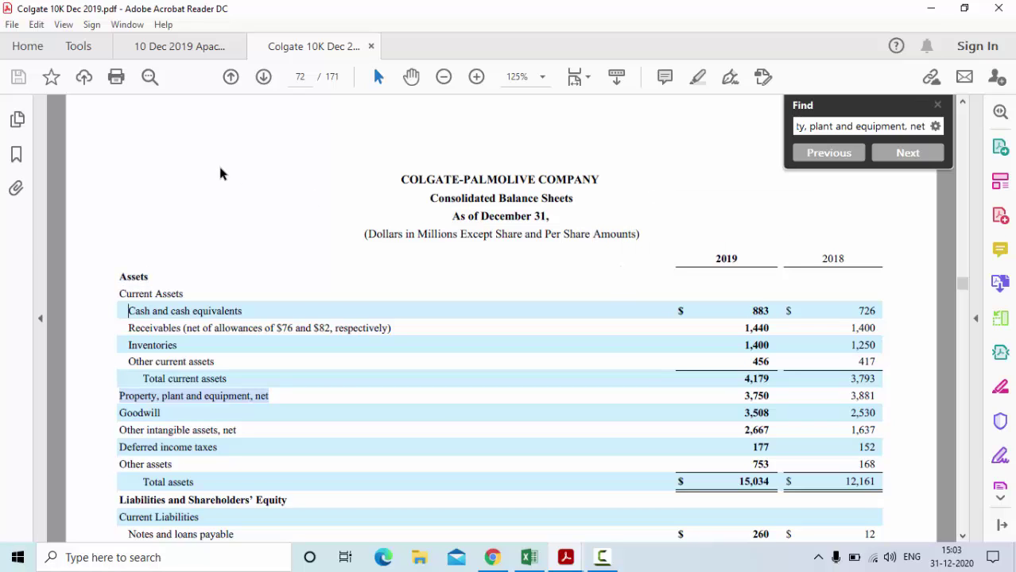
{"action": "key", "text": "Right"}
Examine the 2017 to 2019 Capital expenditures under Investing Activities in Colgate's cash flow statement.
{"action": "scroll", "coordinate": [215, 174], "scroll_direction": "down", "scroll_amount": 10}
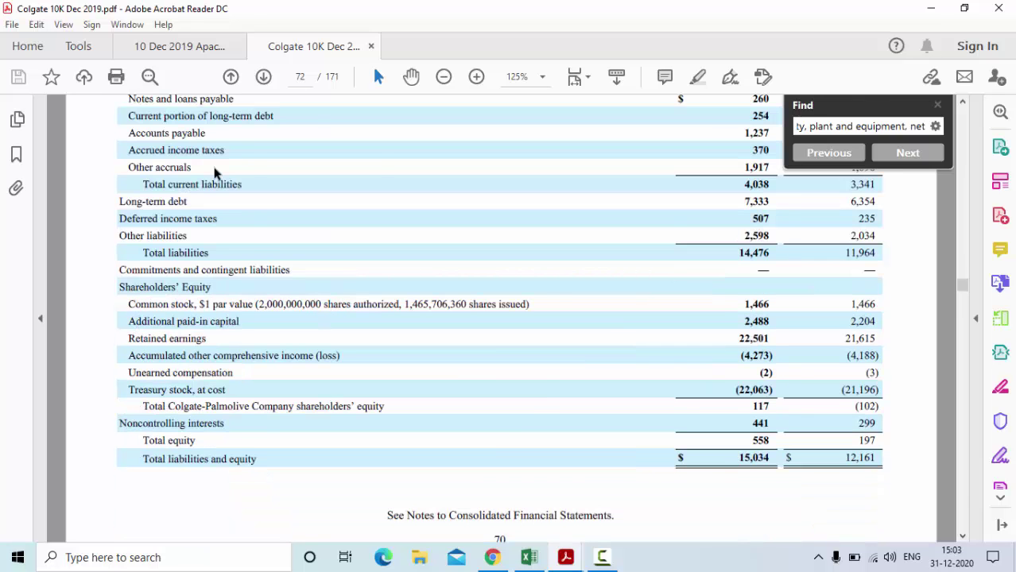
{"action": "scroll", "coordinate": [215, 173], "scroll_direction": "down", "scroll_amount": 12}
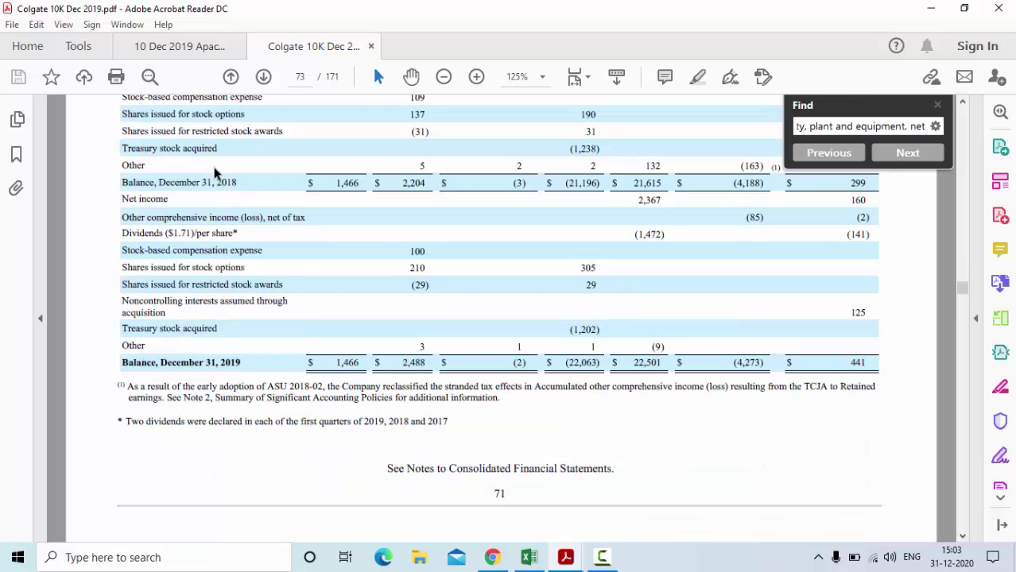
{"action": "scroll", "coordinate": [214, 173], "scroll_direction": "down", "scroll_amount": 4}
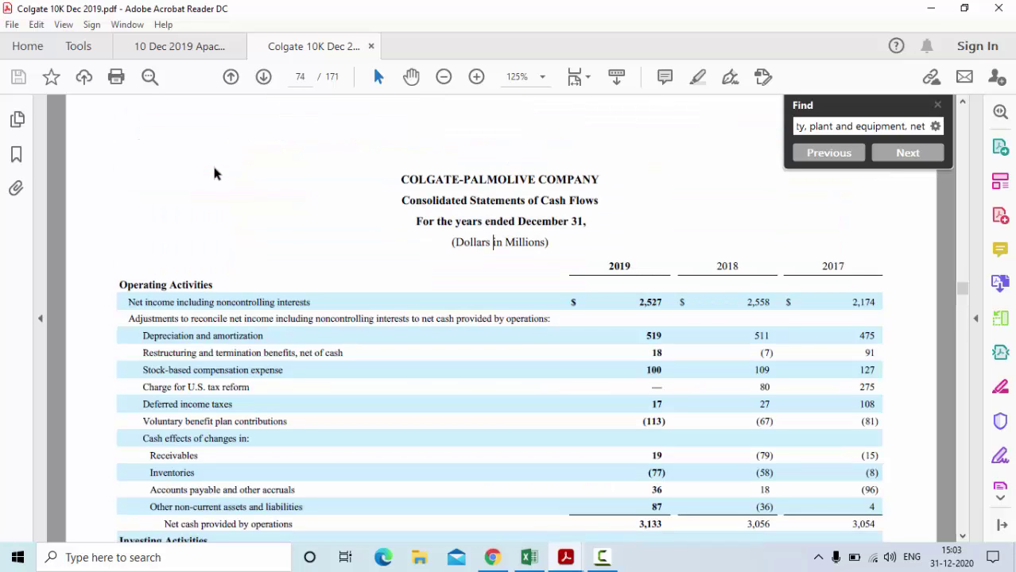
{"action": "left_click", "coordinate": [962, 537]}
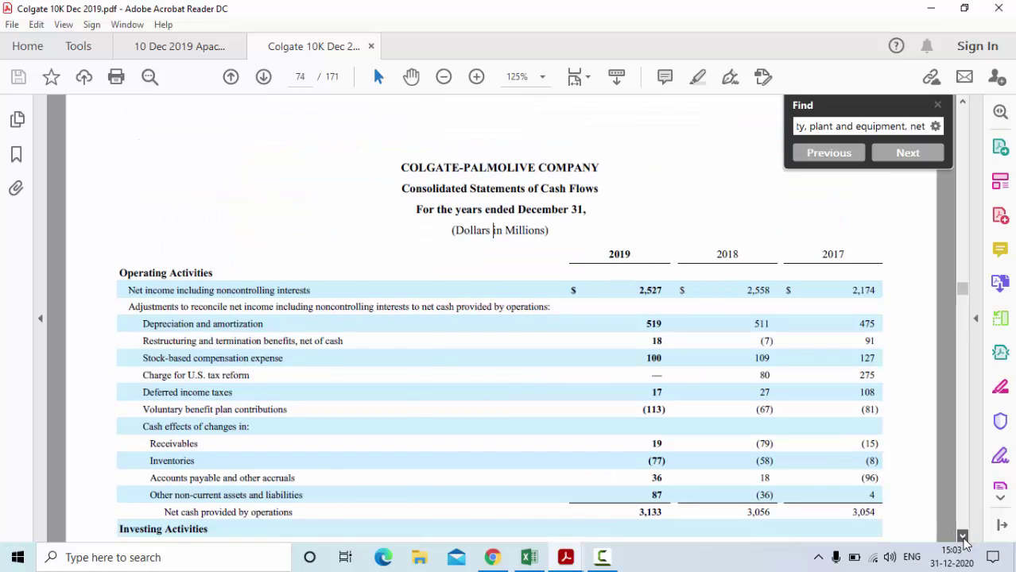
{"action": "scroll", "coordinate": [962, 538], "scroll_direction": "down", "scroll_amount": 5}
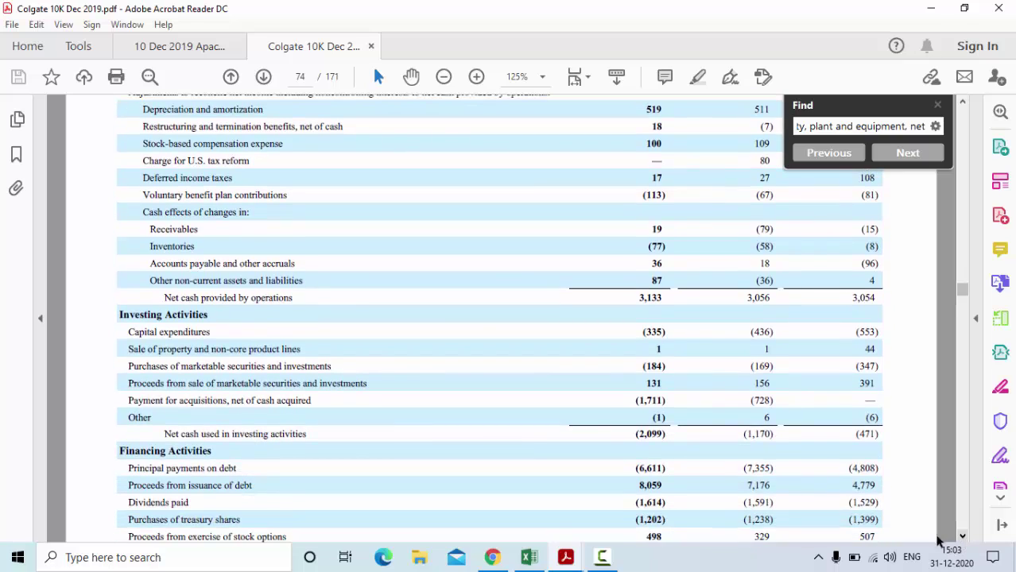
{"action": "left_click_drag", "start_coordinate": [128, 333], "coordinate": [185, 332]}
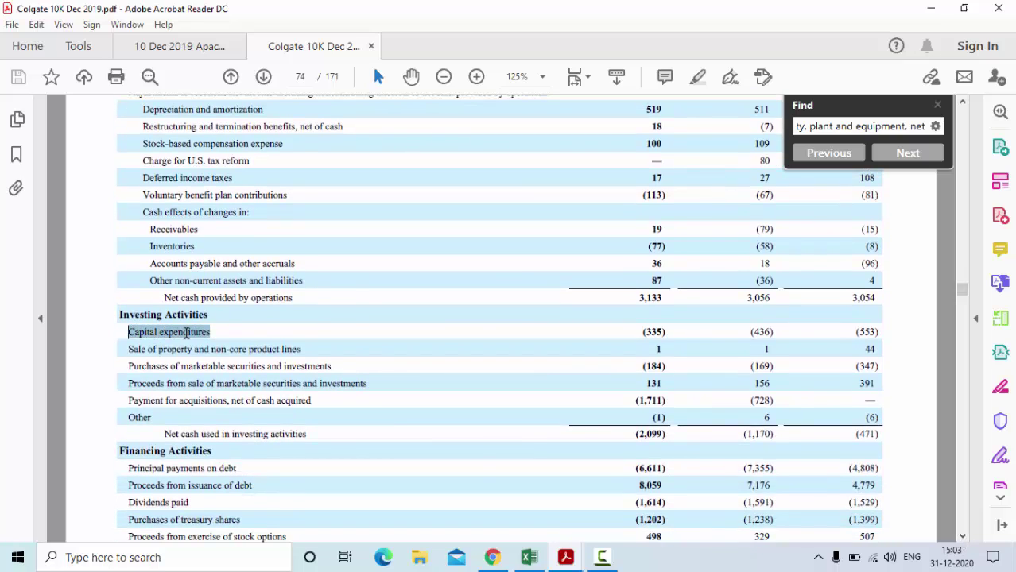
{"action": "left_click_drag", "start_coordinate": [642, 332], "coordinate": [761, 332]}
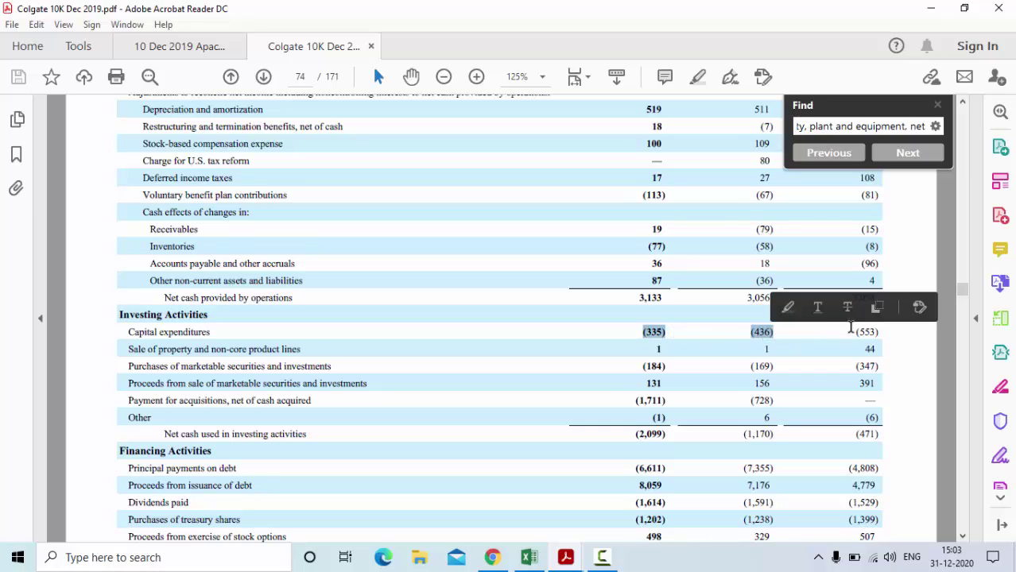
{"action": "left_click_drag", "start_coordinate": [851, 331], "coordinate": [878, 332]}
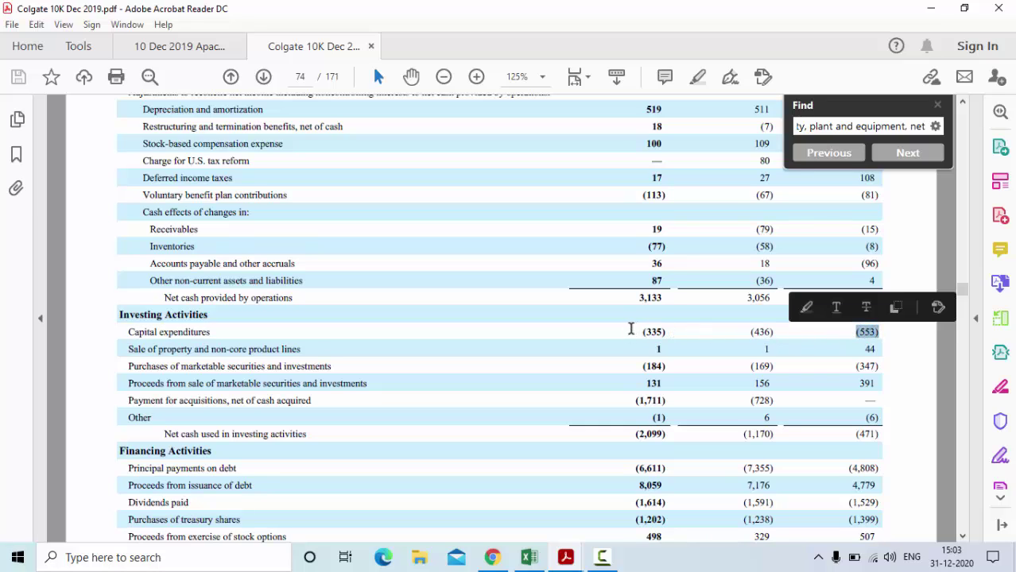
{"action": "left_click_drag", "start_coordinate": [640, 333], "coordinate": [887, 330]}
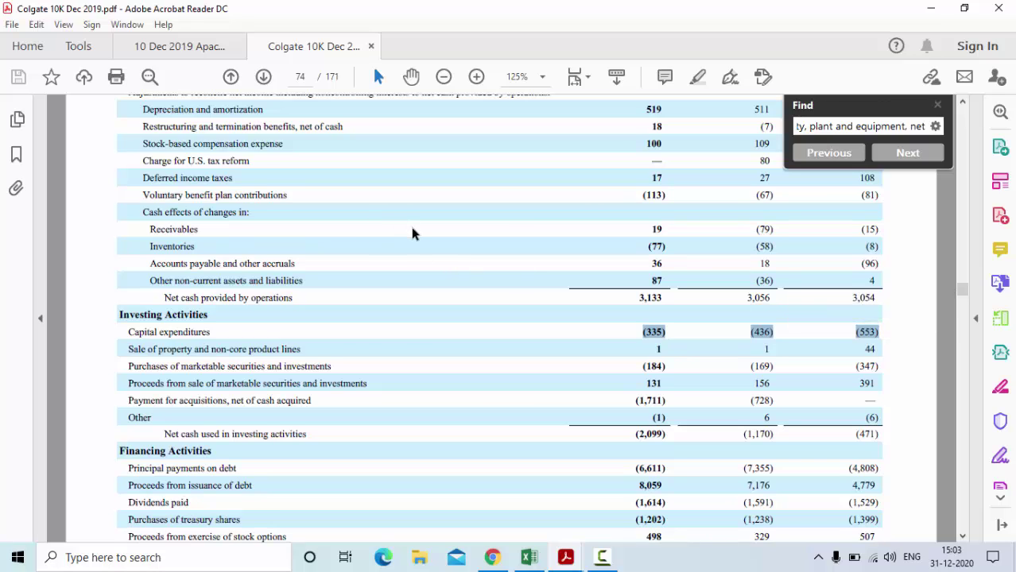
{"action": "left_click", "coordinate": [191, 52]}
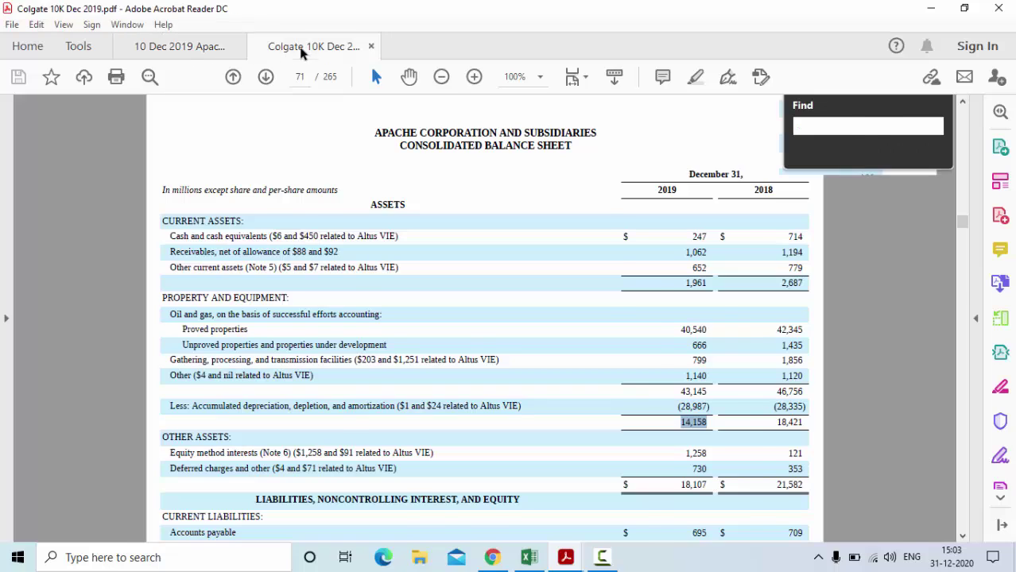
{"action": "left_click", "coordinate": [302, 48]}
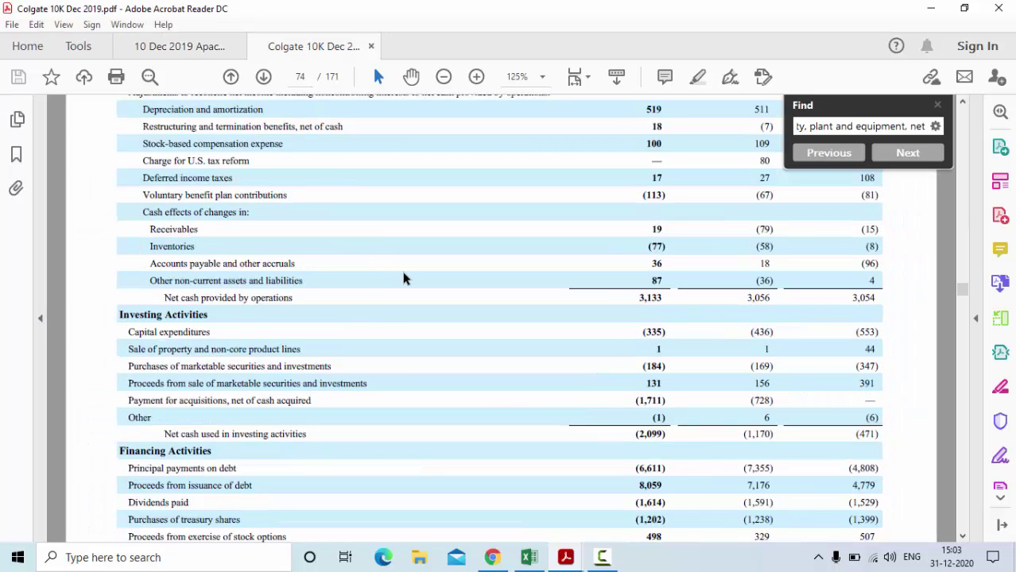
Switch to the Apache Corp 10-K and locate the investing activities section of its cash flow statement.
{"action": "left_click", "coordinate": [181, 49]}
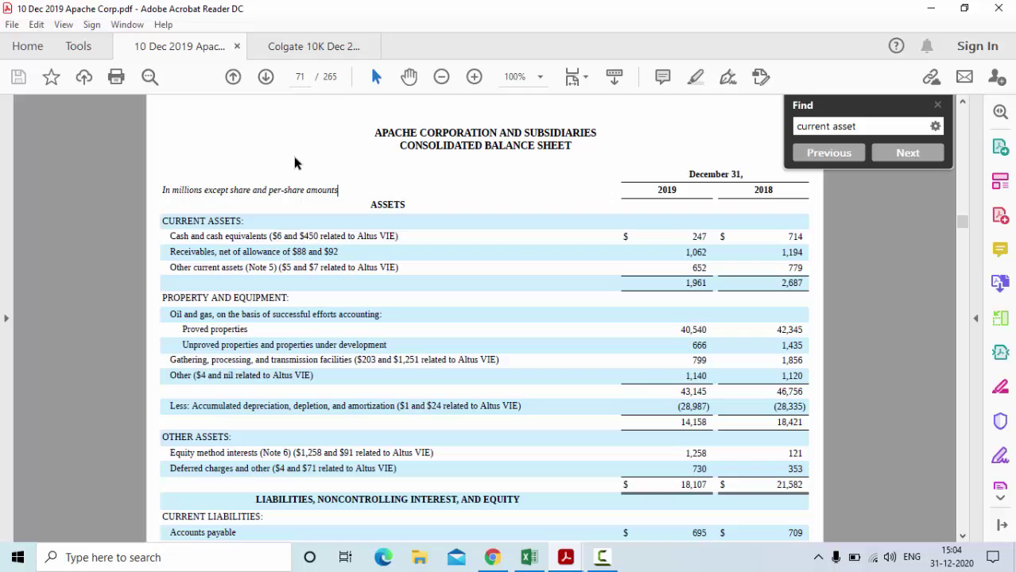
{"action": "scroll", "coordinate": [294, 163], "scroll_direction": "up", "scroll_amount": 10}
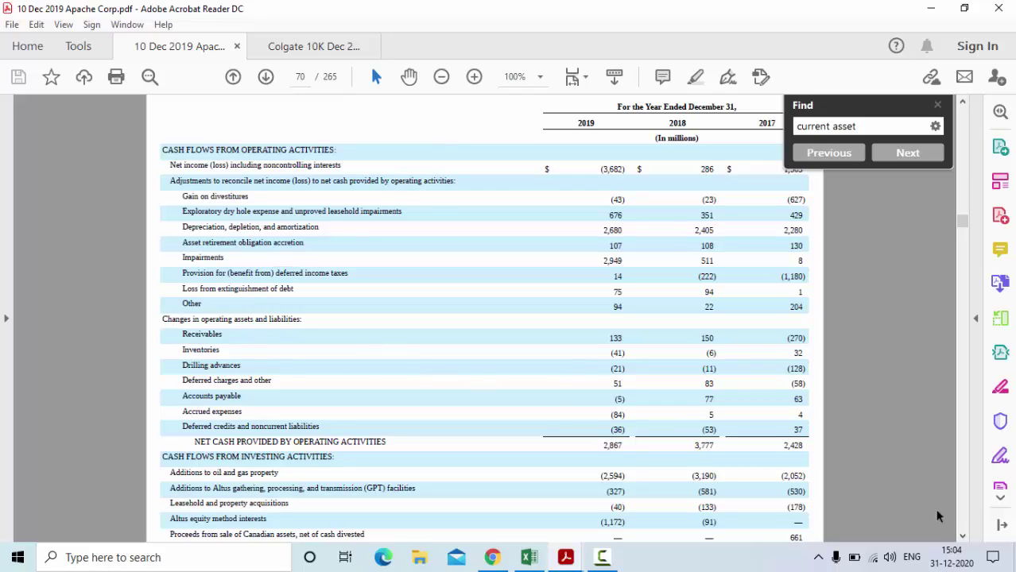
{"action": "left_click", "coordinate": [962, 536]}
{"action": "left_click", "coordinate": [962, 538]}
{"action": "left_click", "coordinate": [963, 538]}
{"action": "left_click", "coordinate": [962, 538]}
{"action": "left_click", "coordinate": [963, 538]}
{"action": "left_click", "coordinate": [963, 538]}
{"action": "left_click", "coordinate": [963, 538]}
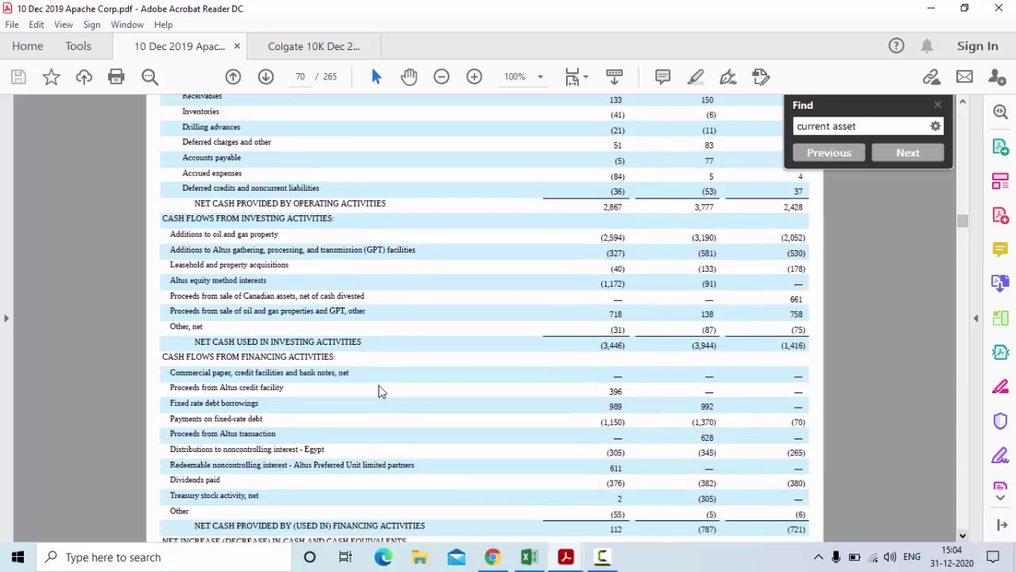
Examine Apache's oil and gas, GPT facility and leasehold additions under investing activities, with their 2019 amounts.
{"action": "left_click_drag", "start_coordinate": [161, 218], "coordinate": [253, 219]}
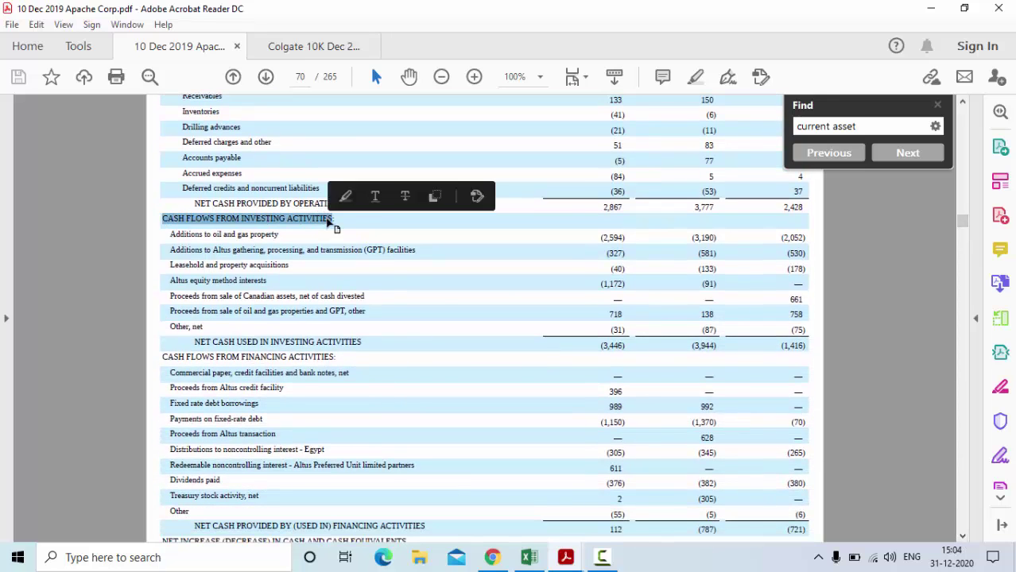
{"action": "left_click", "coordinate": [331, 224]}
{"action": "left_click_drag", "start_coordinate": [169, 236], "coordinate": [442, 270]}
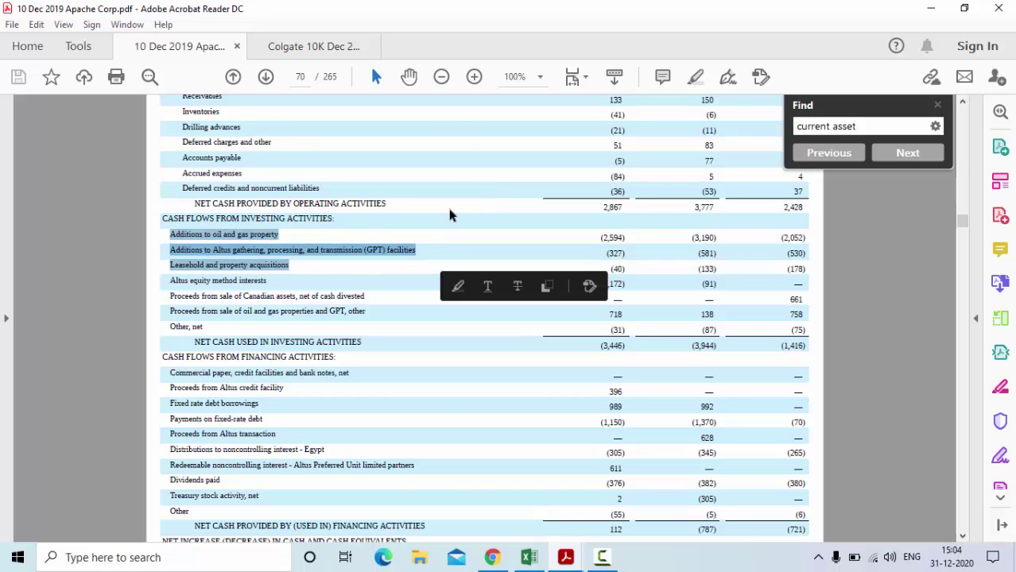
{"action": "left_click", "coordinate": [475, 76]}
{"action": "key", "text": "ctrl+2"}
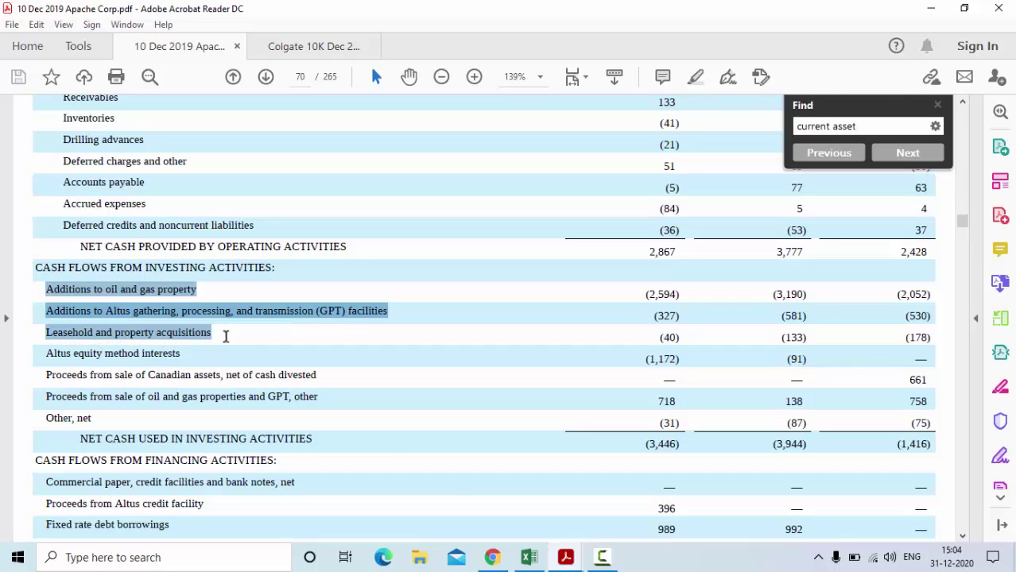
{"action": "left_click_drag", "start_coordinate": [640, 293], "coordinate": [693, 337]}
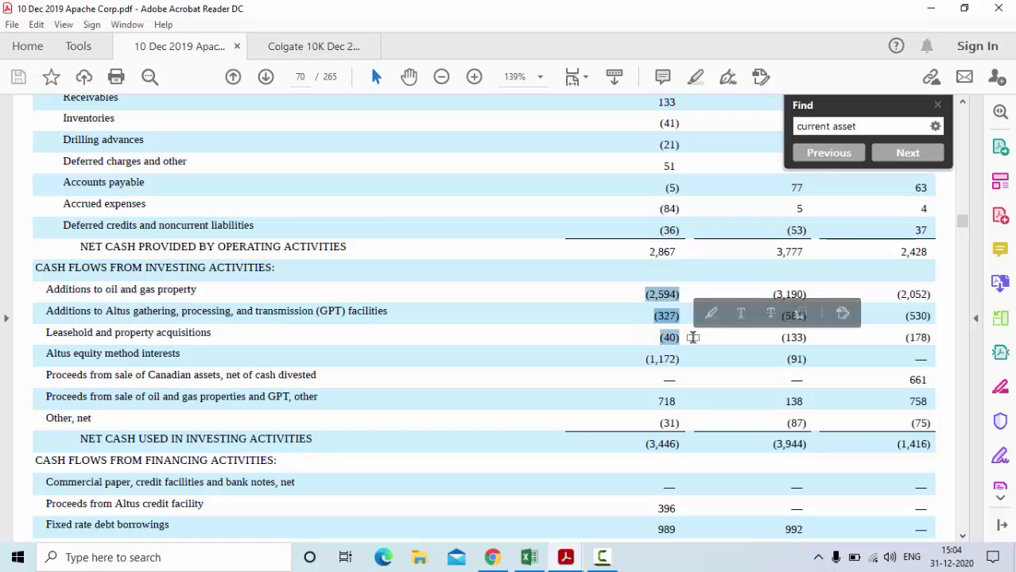
{"action": "left_click", "coordinate": [577, 321]}
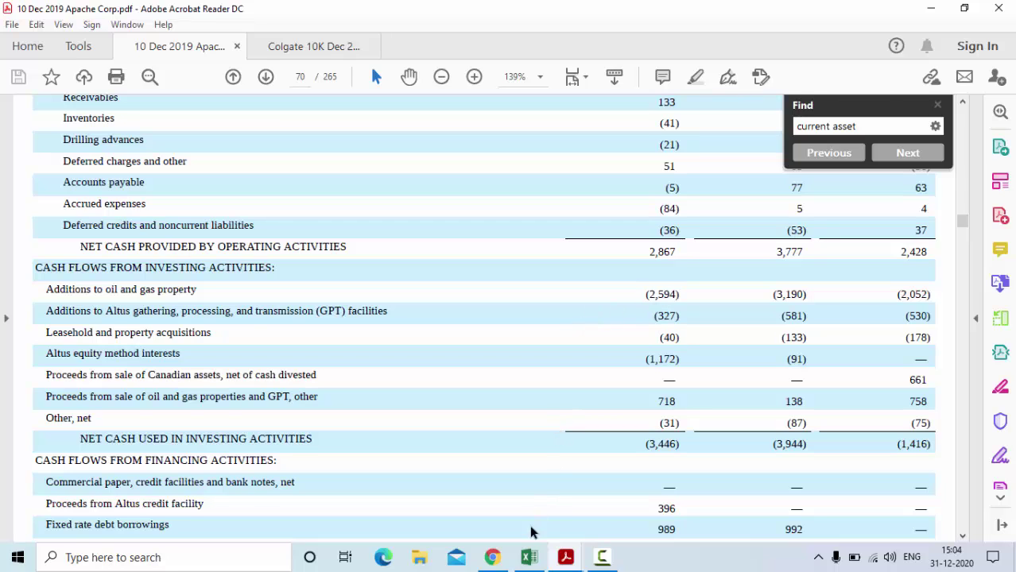
Switch back to the Dep sheet in Excel and add the row label CapEx as a % of Sales in B20.
{"action": "left_click", "coordinate": [529, 558]}
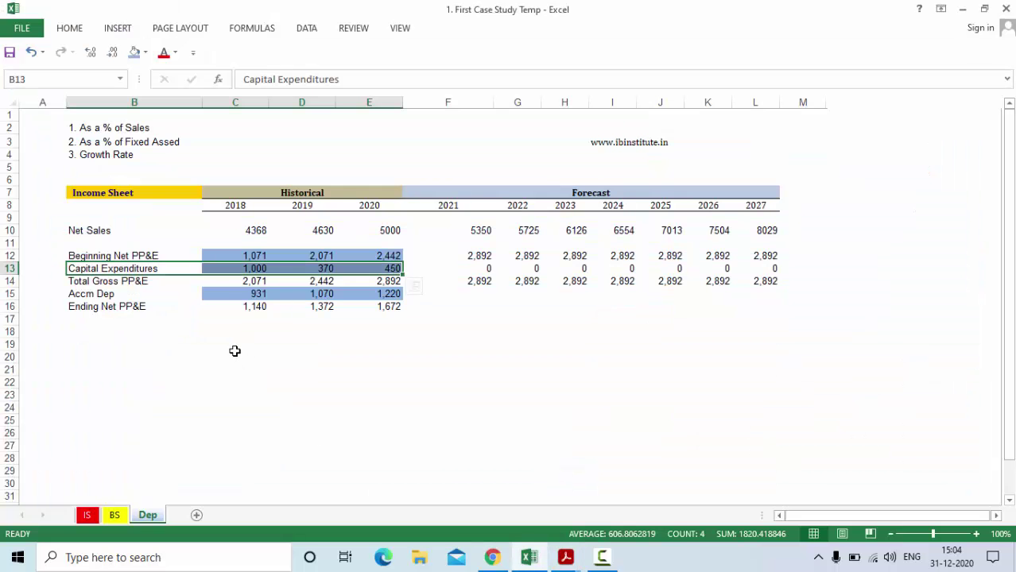
{"action": "left_click", "coordinate": [186, 271]}
{"action": "left_click_drag", "start_coordinate": [186, 271], "coordinate": [380, 272]}
{"action": "key", "text": "Down"}
{"action": "key", "text": "Down"}
{"action": "key", "text": "Down"}
{"action": "key", "text": "Down"}
{"action": "key", "text": "Down"}
{"action": "key", "text": "Down"}
{"action": "key", "text": "Down"}
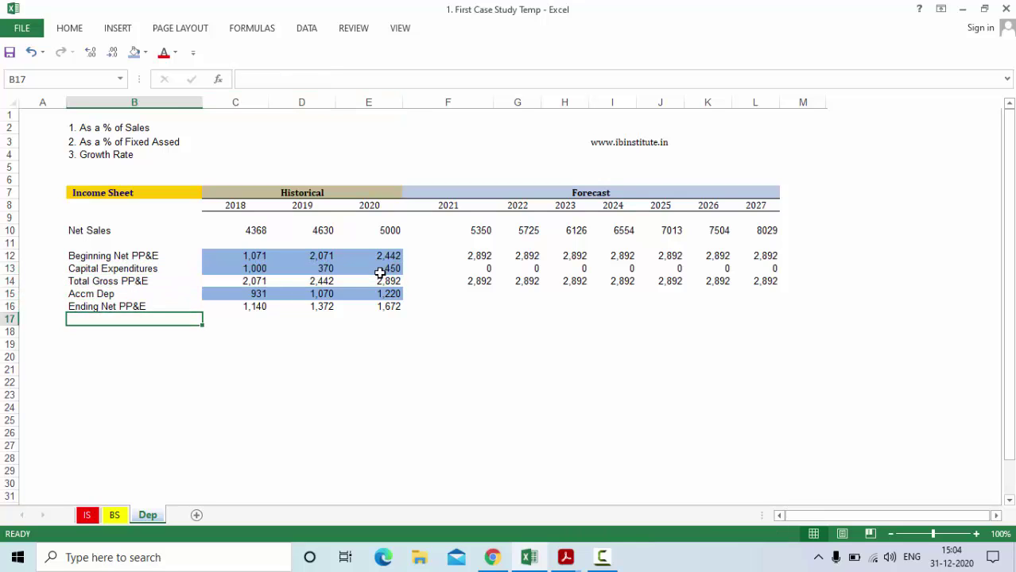
{"action": "type", "text": "CapEx"}
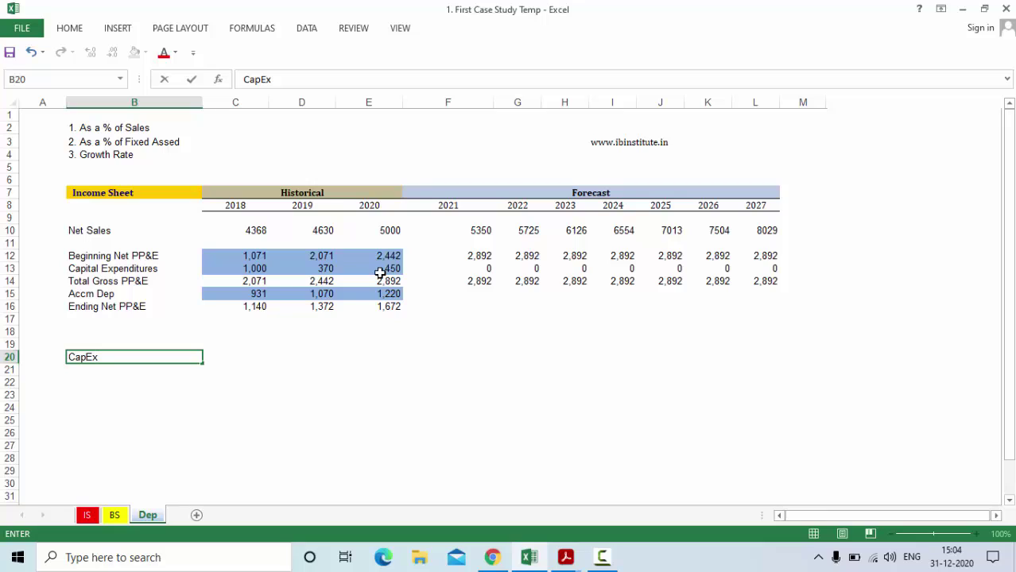
{"action": "type", "text": "sa a"}
{"action": "key", "text": "BackSpace"}
{"action": "key", "text": "BackSpace"}
{"action": "key", "text": "BackSpace"}
{"action": "type", "text": "as a % of Sales"}
{"action": "key", "text": "Tab"}
Calculate the 2018 CapEx as a share of Net Sales in C20 with =C13/C10.
{"action": "type", "text": "="}
{"action": "key", "text": "Up"}
{"action": "key", "text": "Up"}
{"action": "key", "text": "Up"}
{"action": "key", "text": "Up"}
{"action": "key", "text": "Up"}
{"action": "key", "text": "Up"}
{"action": "key", "text": "Up"}
{"action": "type", "text": "/"}
{"action": "key", "text": "Up"}
{"action": "key", "text": "Up"}
{"action": "key", "text": "Up"}
{"action": "key", "text": "Up"}
{"action": "key", "text": "Up"}
{"action": "key", "text": "Up"}
{"action": "key", "text": "Up"}
{"action": "key", "text": "Up"}
{"action": "key", "text": "Up"}
{"action": "key", "text": "Up"}
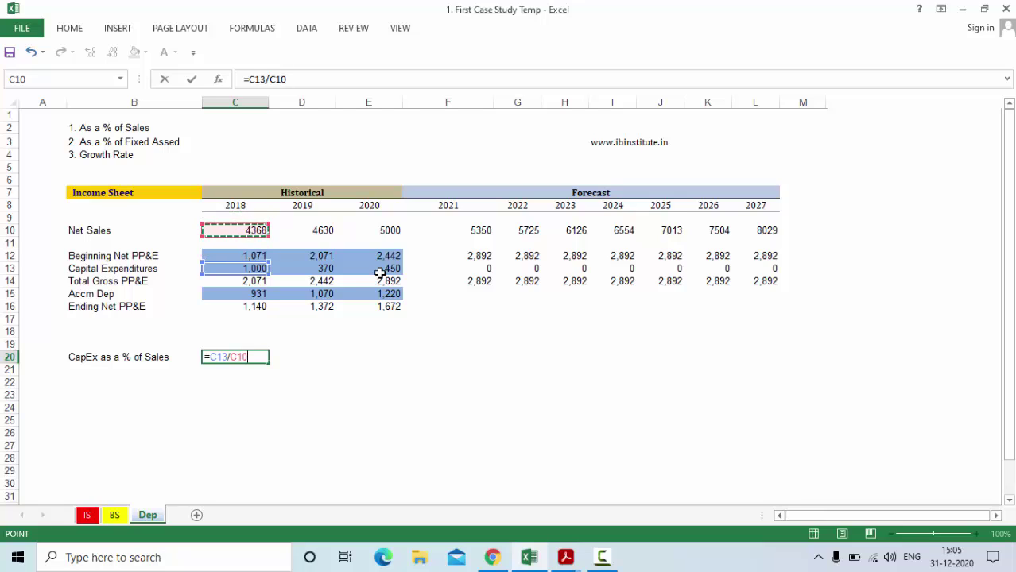
{"action": "key", "text": "Return"}
Copy the CapEx ratio from C20 across to 2020 (E20) and format the three cells as percentages.
{"action": "key", "text": "Up"}
{"action": "key", "text": "shift+Right"}
{"action": "key", "text": "shift+Right"}
{"action": "key", "text": "shift+Right"}
{"action": "key", "text": "shift+Left"}
{"action": "key", "text": "ctrl+r"}
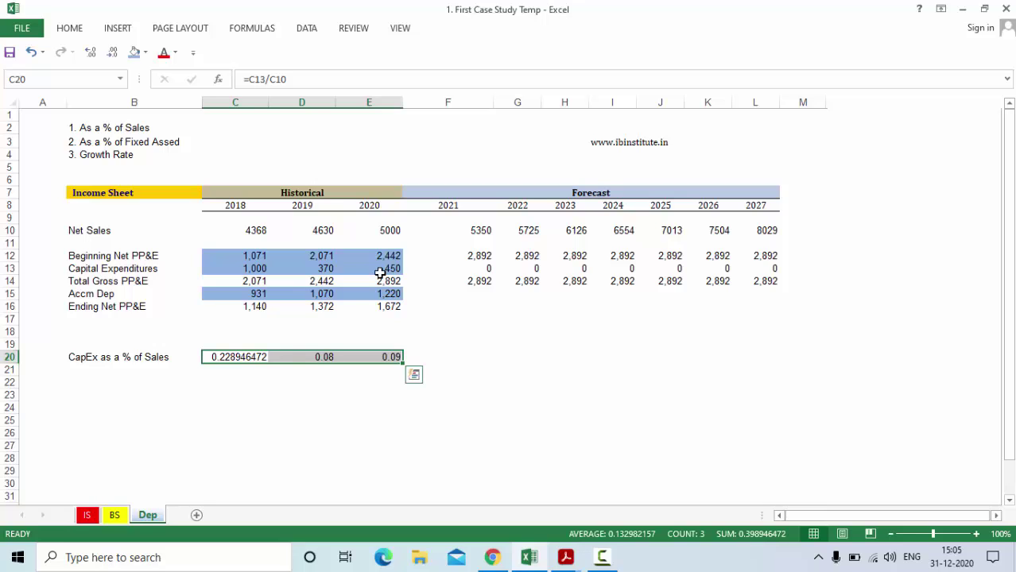
{"action": "key", "text": "ctrl+shift+5"}
Set the 2021 CapEx as a % of Sales assumption in F20 to 8%.
{"action": "key", "text": "Right"}
{"action": "key", "text": "Right"}
{"action": "key", "text": "Left"}
{"action": "key", "text": "shift+Right"}
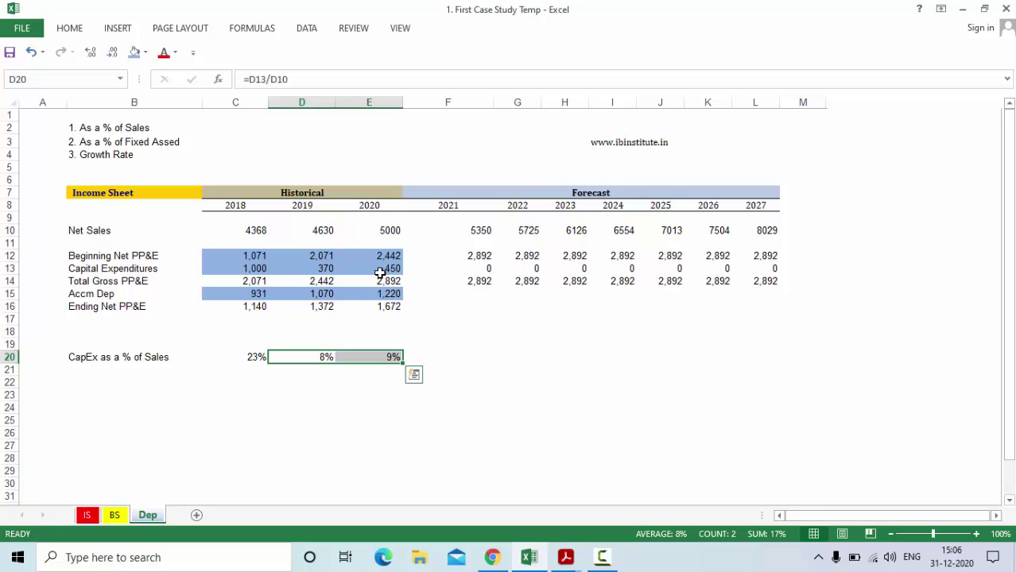
{"action": "key", "text": "Right"}
{"action": "key", "text": "Right"}
{"action": "type", "text": "8%"}
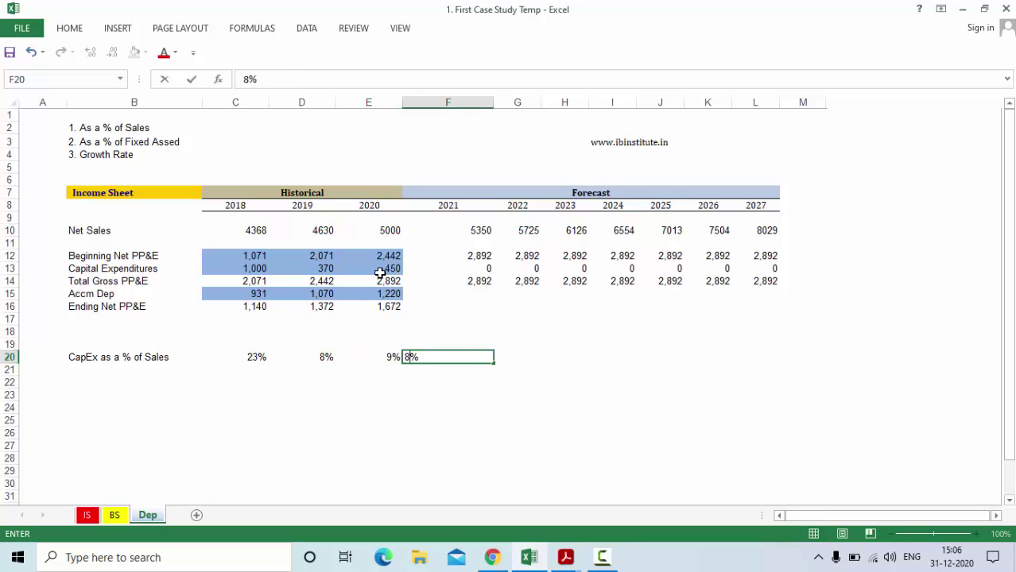
{"action": "key", "text": "Return"}
Link the 2022 assumption in G20 to the prior year with =F20 and copy it through 2027 (L20).
{"action": "key", "text": "Right"}
{"action": "key", "text": "Up"}
{"action": "type", "text": "="}
{"action": "key", "text": "Left"}
{"action": "key", "text": "Return"}
{"action": "key", "text": "Up"}
{"action": "key", "text": "shift+Right"}
{"action": "key", "text": "shift+Right"}
{"action": "key", "text": "shift+Right"}
{"action": "key", "text": "shift+Right"}
{"action": "key", "text": "shift+Right"}
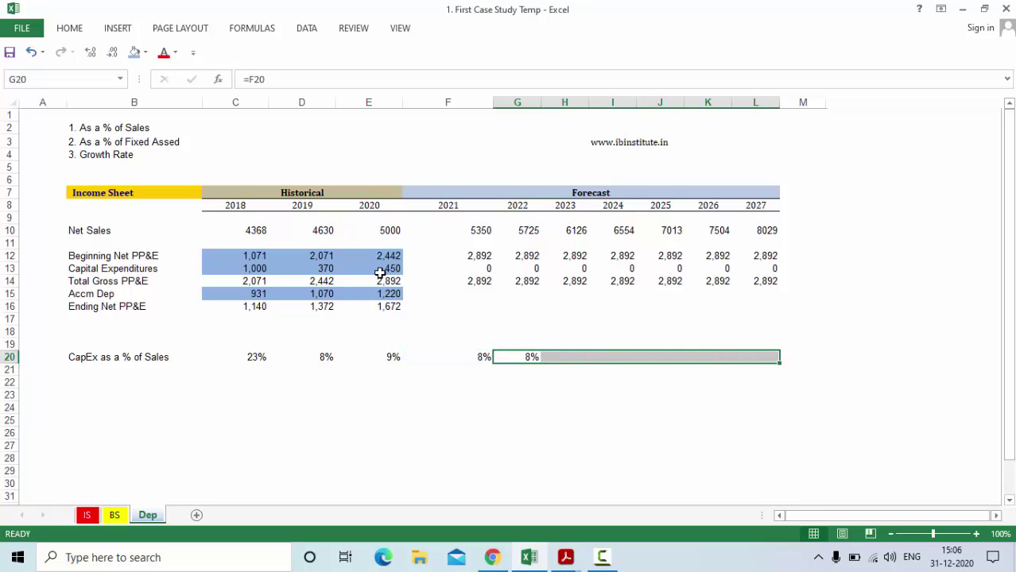
{"action": "key", "text": "ctrl+r"}
Shade the forecast CapEx assumptions in F20:L20 with the blue fill used for the historical inputs.
{"action": "key", "text": "Left"}
{"action": "key", "text": "shift+Right"}
{"action": "key", "text": "shift+Right"}
{"action": "key", "text": "shift+Right"}
{"action": "key", "text": "shift+Right"}
{"action": "key", "text": "shift+Right"}
{"action": "key", "text": "shift+Right"}
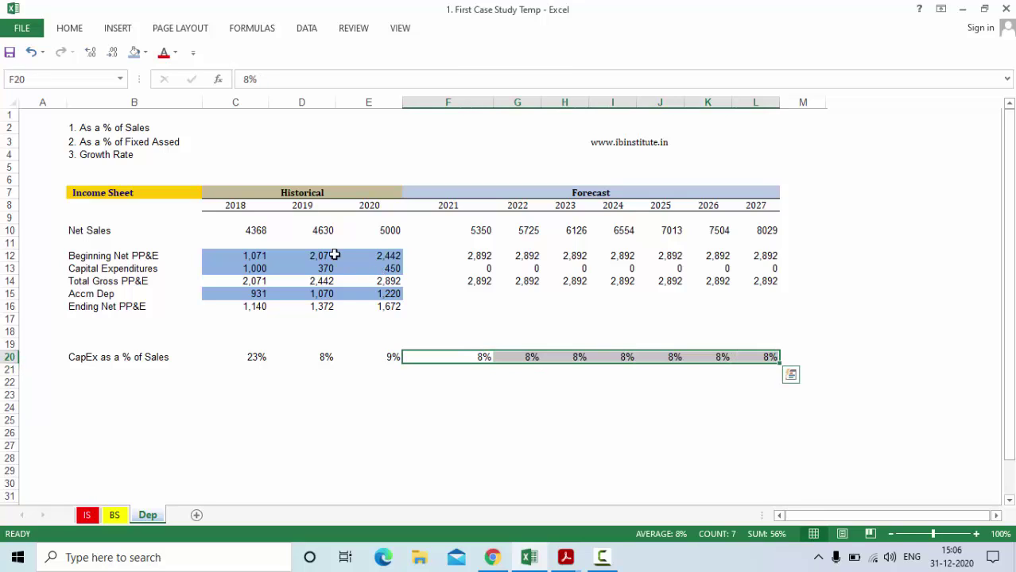
{"action": "left_click", "coordinate": [134, 53]}
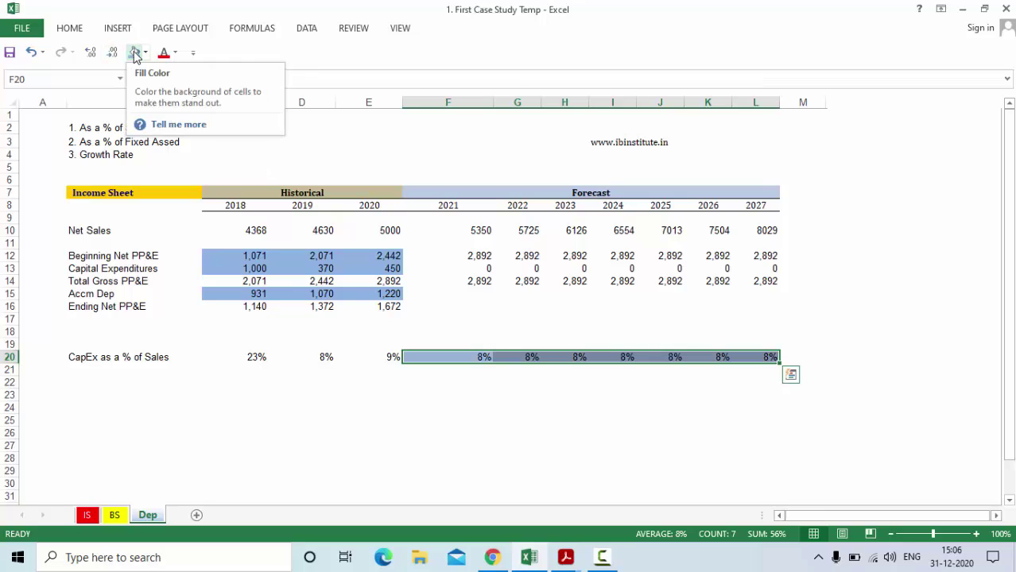
Calculate the 2021 Capital Expenditures in F13 as Net Sales times the CapEx percentage with =F10*F20.
{"action": "key", "text": "Up"}
{"action": "key", "text": "Up"}
{"action": "key", "text": "Up"}
{"action": "key", "text": "Up"}
{"action": "key", "text": "Up"}
{"action": "key", "text": "Up"}
{"action": "key", "text": "Up"}
{"action": "type", "text": "="}
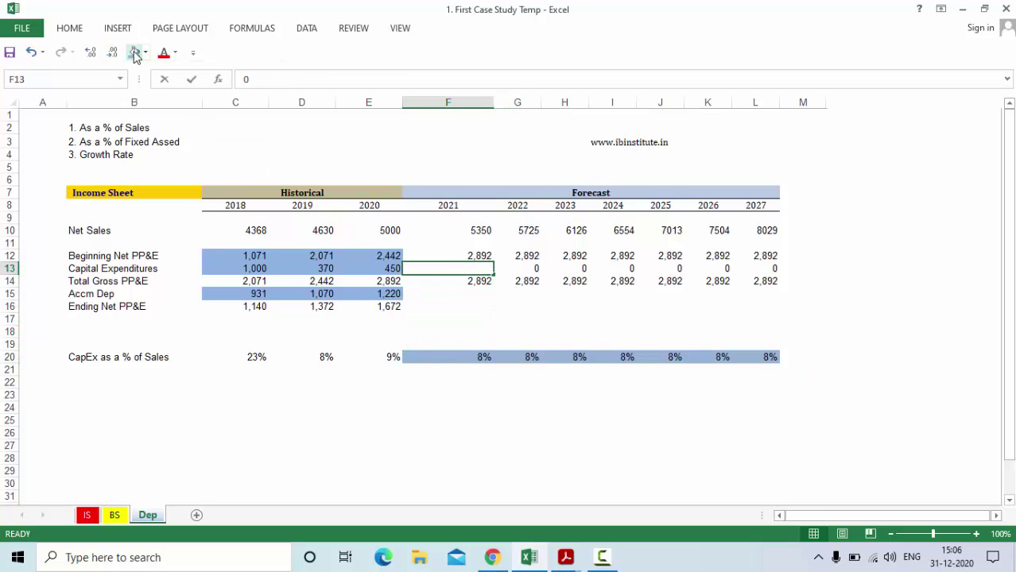
{"action": "key", "text": "Up"}
{"action": "key", "text": "Up"}
{"action": "key", "text": "Up"}
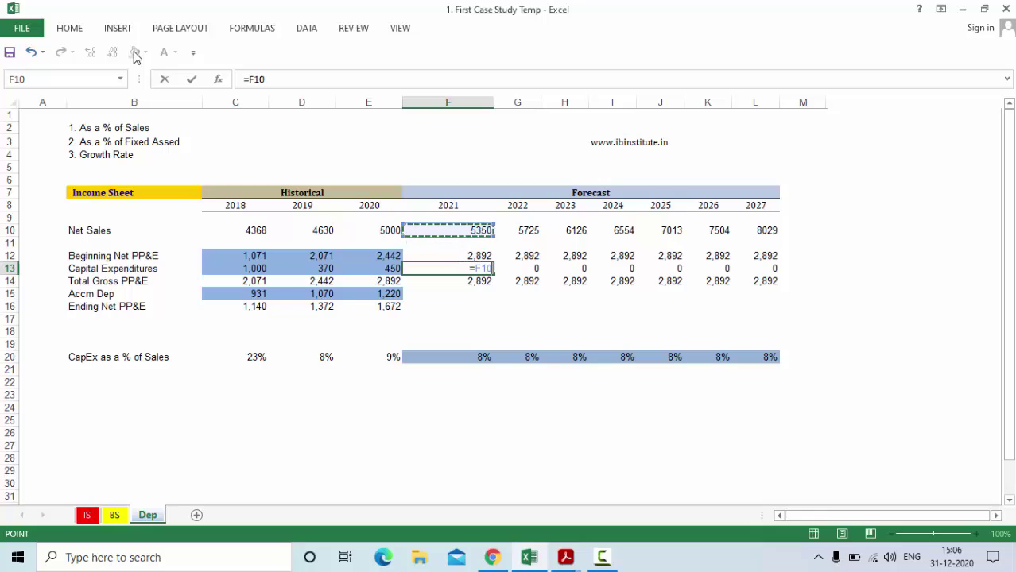
{"action": "type", "text": "*"}
{"action": "key", "text": "Down"}
{"action": "key", "text": "Down"}
{"action": "key", "text": "Down"}
{"action": "key", "text": "Down"}
{"action": "key", "text": "Down"}
{"action": "key", "text": "Down"}
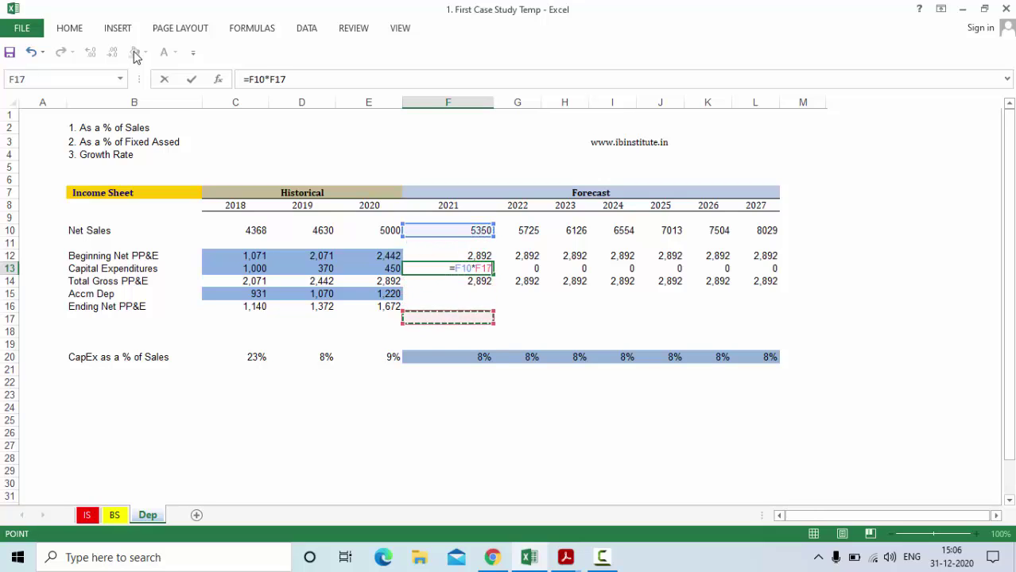
{"action": "key", "text": "Down"}
{"action": "key", "text": "Return"}
{"action": "key", "text": "Up"}
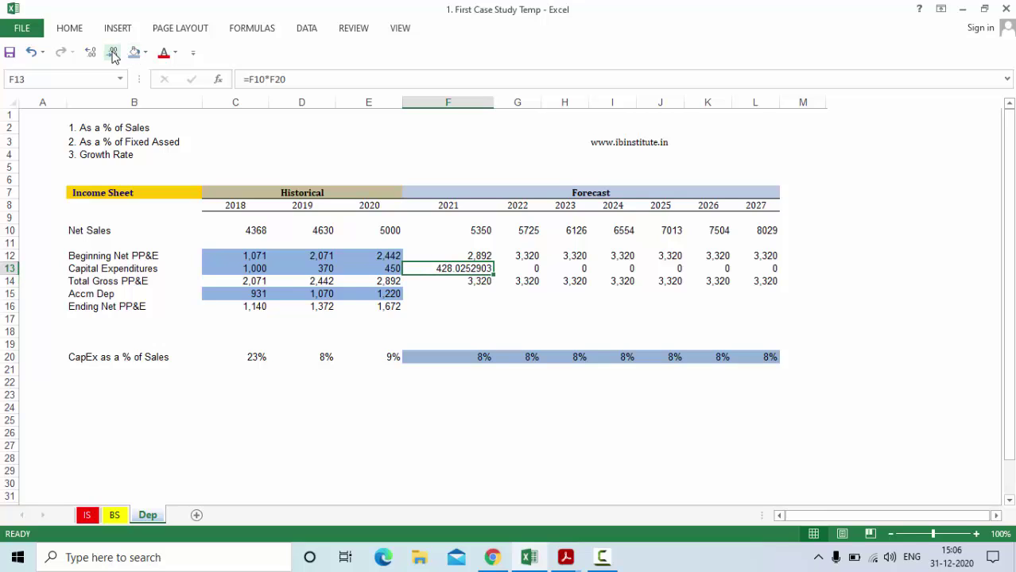
Format F13 with no decimal places and copy its formula across through 2027 (L13).
{"action": "left_click", "coordinate": [113, 52]}
{"action": "left_click", "coordinate": [112, 53]}
{"action": "left_click", "coordinate": [113, 52]}
{"action": "left_click", "coordinate": [113, 52]}
{"action": "left_click", "coordinate": [113, 53]}
{"action": "left_click", "coordinate": [113, 52]}
{"action": "left_click", "coordinate": [113, 53]}
{"action": "key", "text": "ctrl+shift+Right"}
{"action": "key", "text": "ctrl+r"}
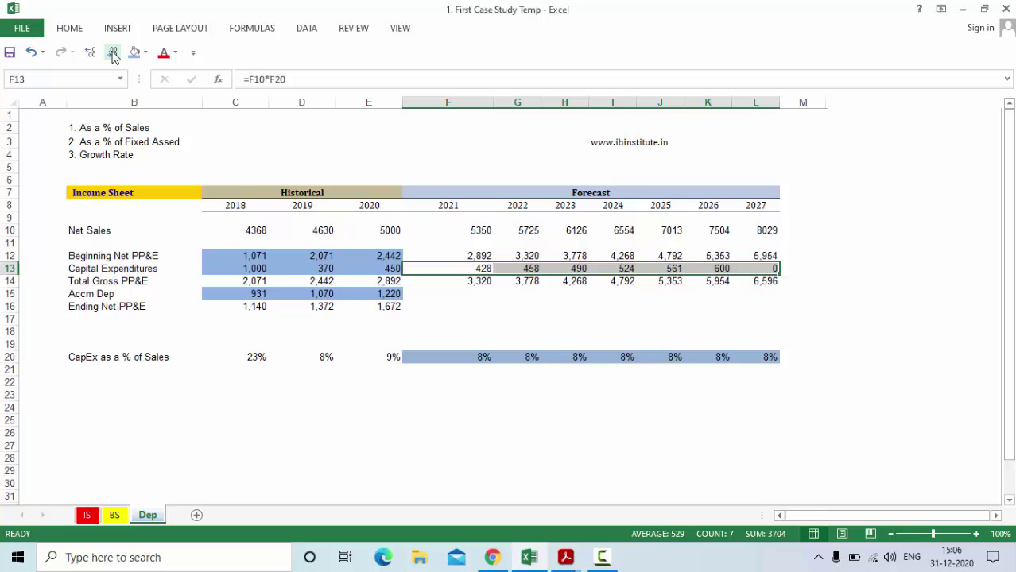
Check the 2021 formulas for Beginning Net PP&E, Capital Expenditures and Total Gross PP&E in F12:F14, and examine the Accm Dep row.
{"action": "key", "text": "Up"}
{"action": "key", "text": "F2"}
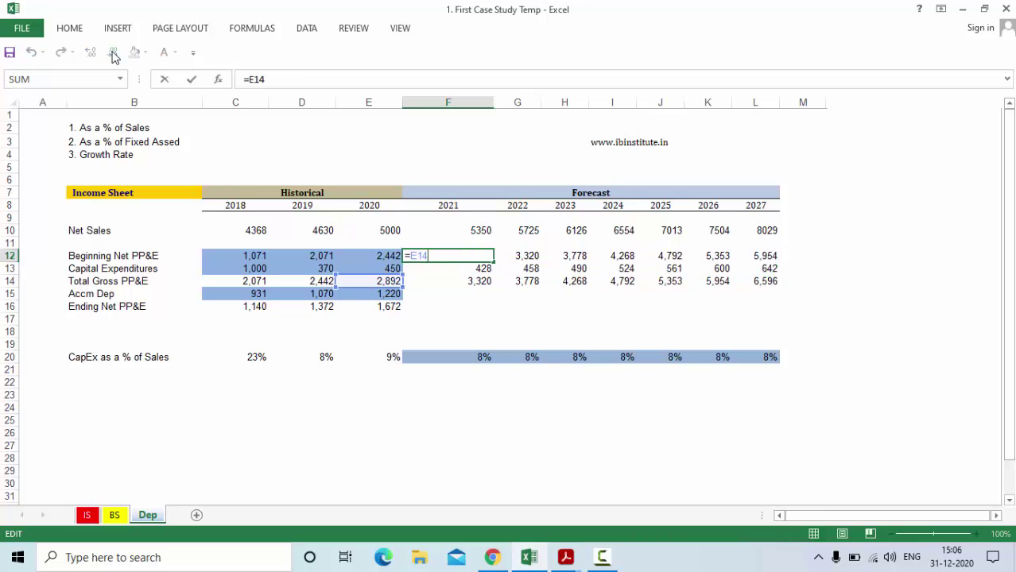
{"action": "key", "text": "Return"}
{"action": "key", "text": "F2"}
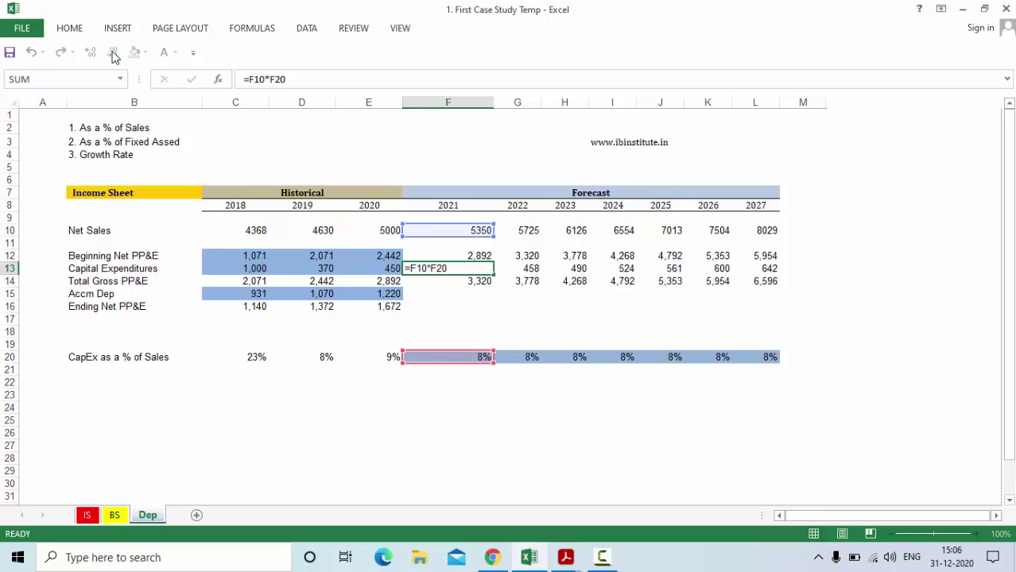
{"action": "key", "text": "Return"}
{"action": "key", "text": "F2"}
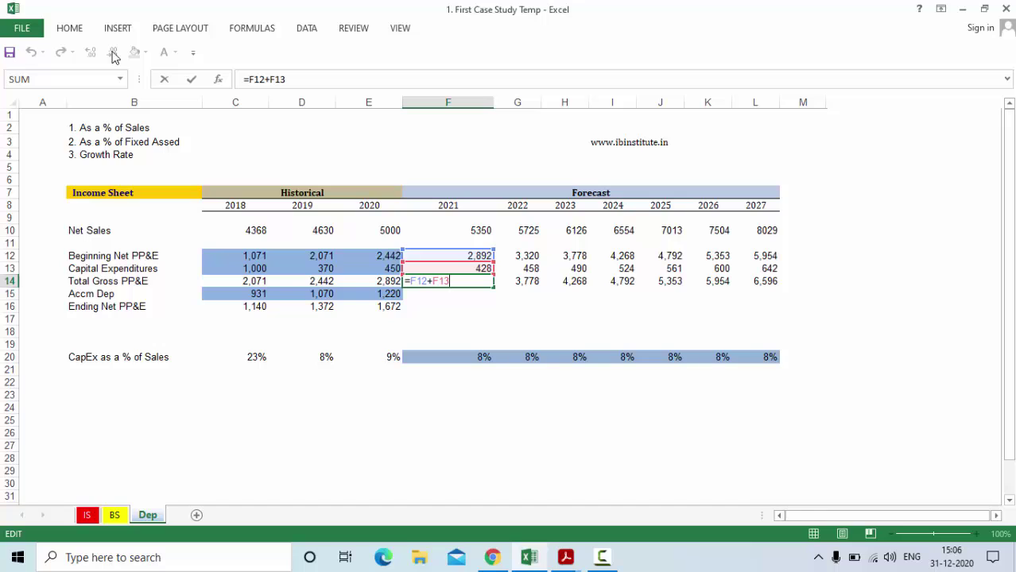
{"action": "key", "text": "shift+Return"}
{"action": "key", "text": "Down"}
{"action": "key", "text": "Up"}
{"action": "key", "text": "Up"}
{"action": "key", "text": "Down"}
{"action": "key", "text": "Down"}
{"action": "key", "text": "Down"}
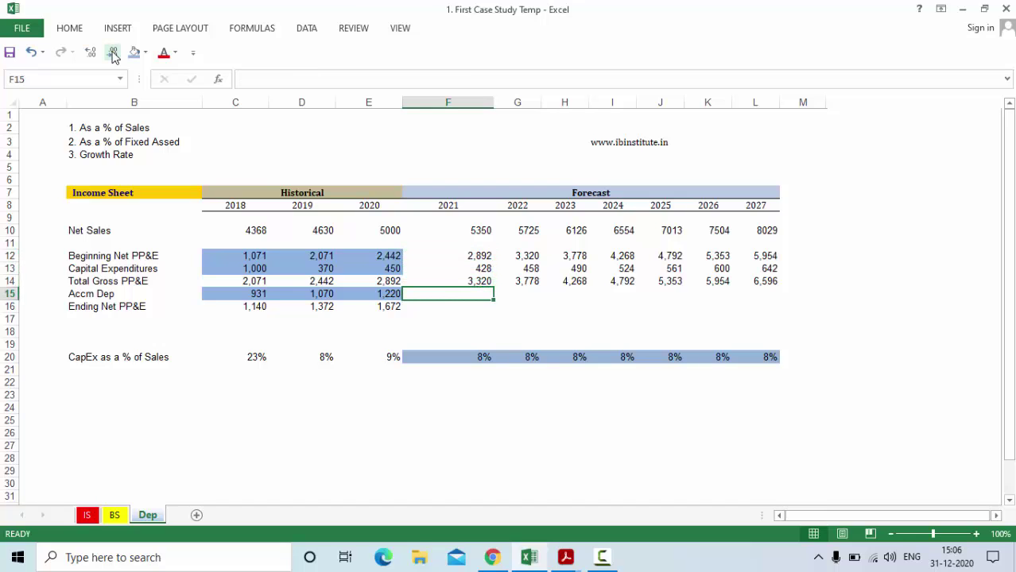
{"action": "key", "text": "shift+space"}
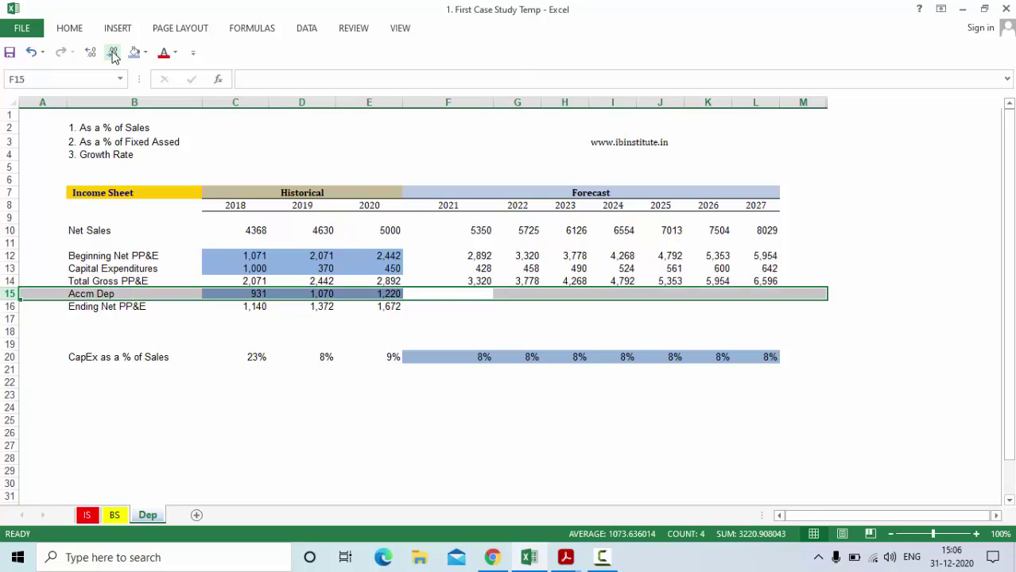
{"action": "key", "text": "Down"}
{"action": "key", "text": "Up"}
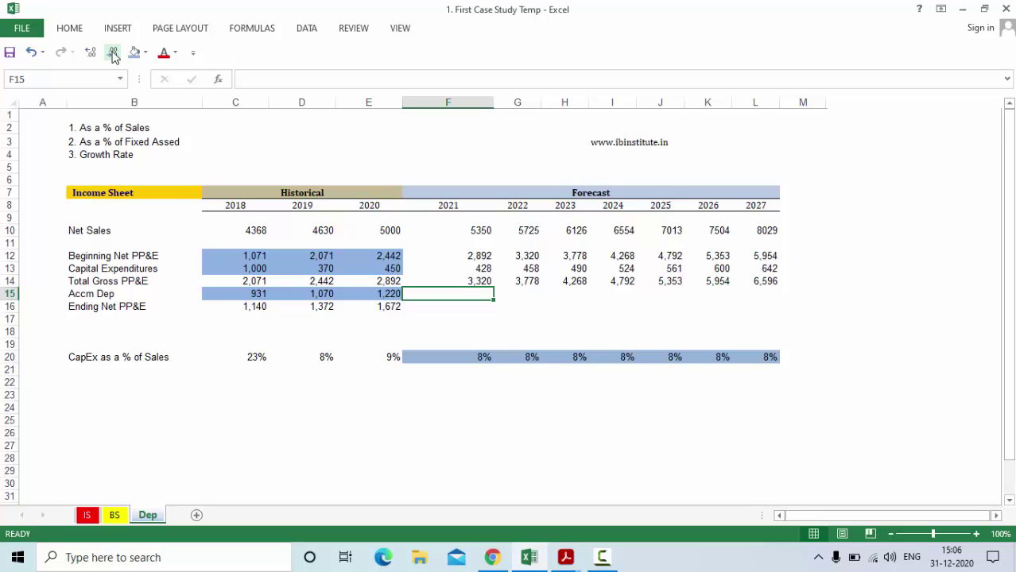
Review the three depreciation forecasting methods listed in B2:B4.
{"action": "left_click", "coordinate": [111, 129]}
{"action": "left_click_drag", "start_coordinate": [111, 130], "coordinate": [116, 155]}
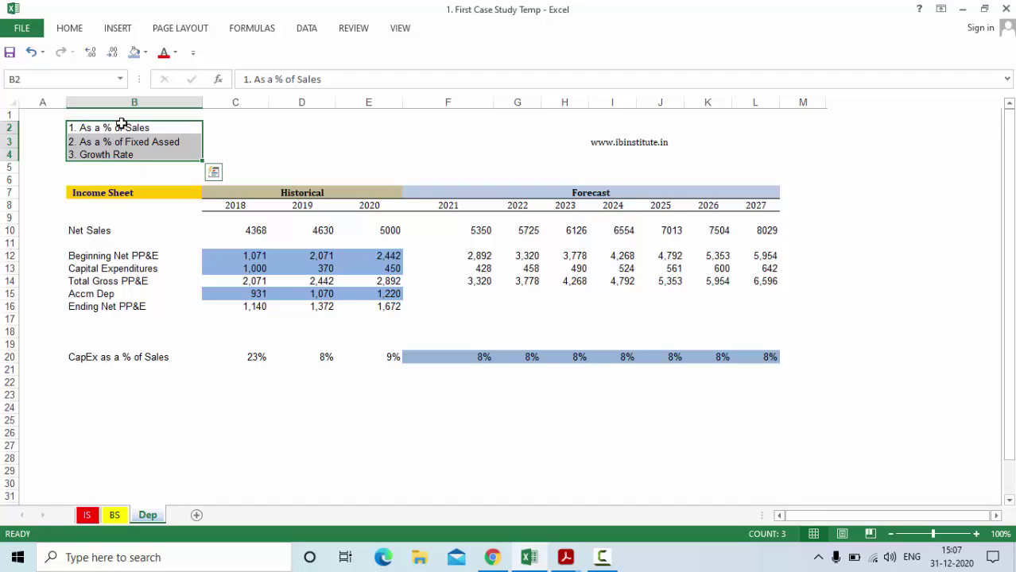
{"action": "left_click_drag", "start_coordinate": [120, 127], "coordinate": [149, 155]}
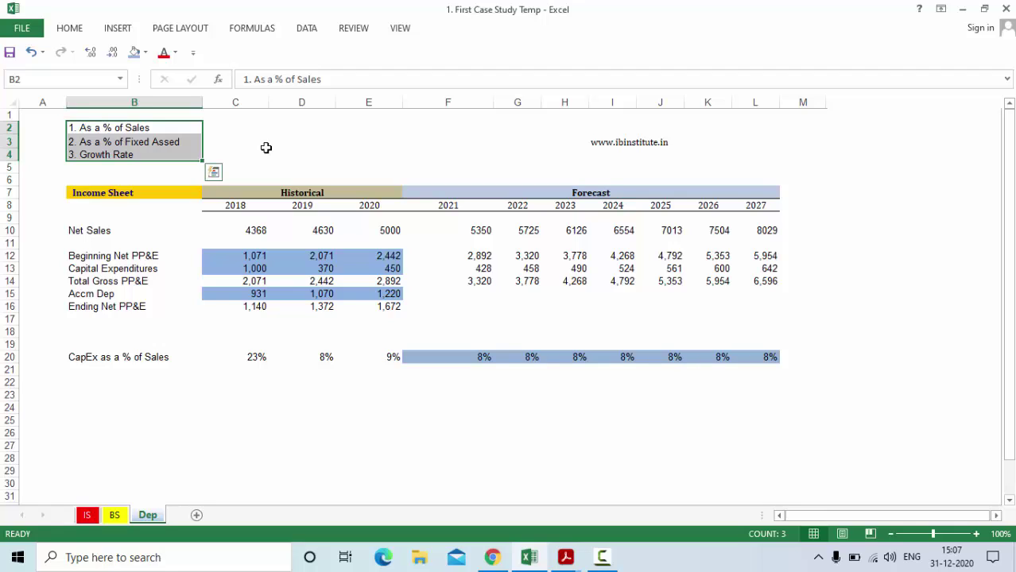
{"action": "key", "text": "Down"}
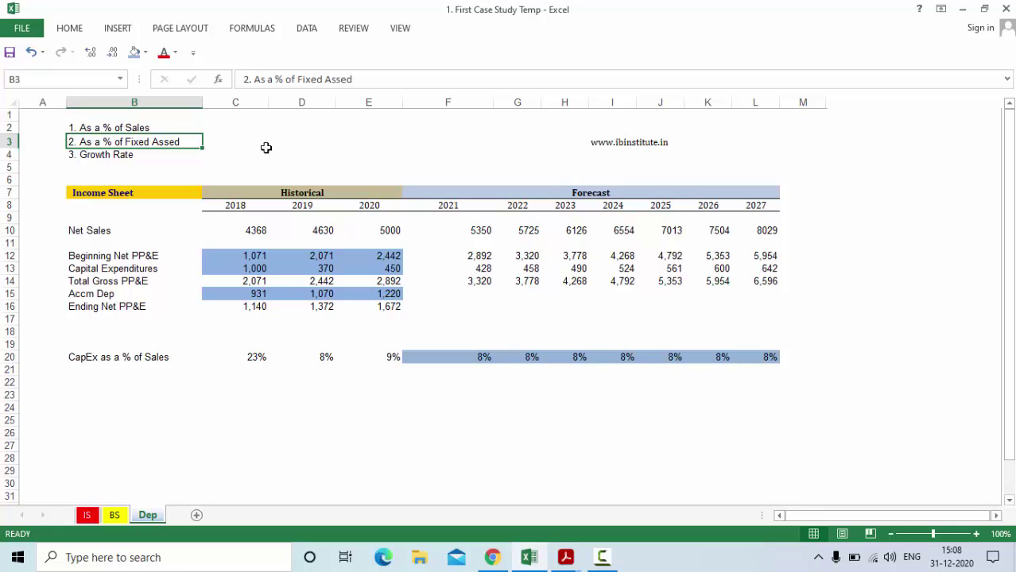
{"action": "key", "text": "Up"}
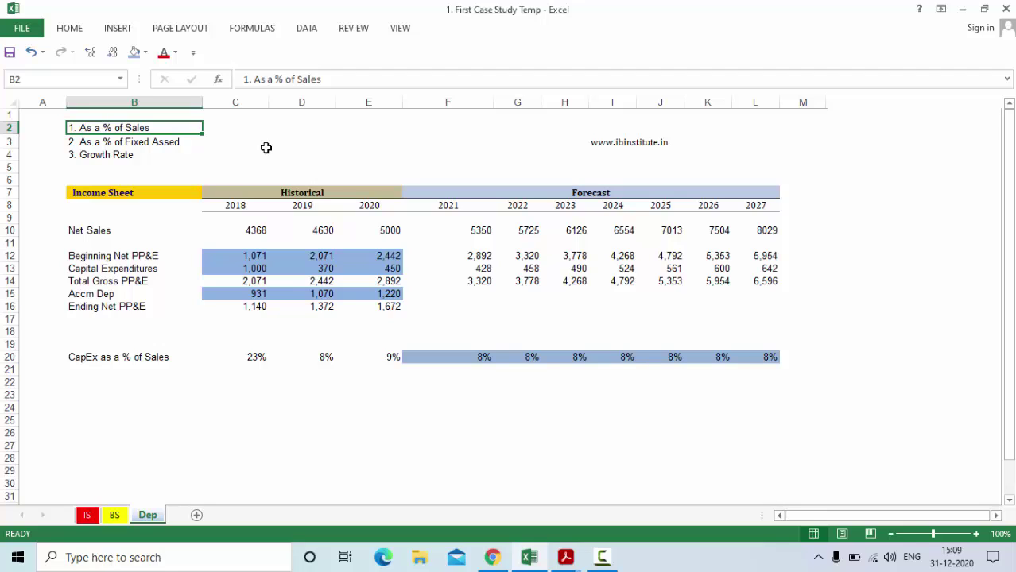
{"action": "key", "text": "Down"}
{"action": "key", "text": "Down"}
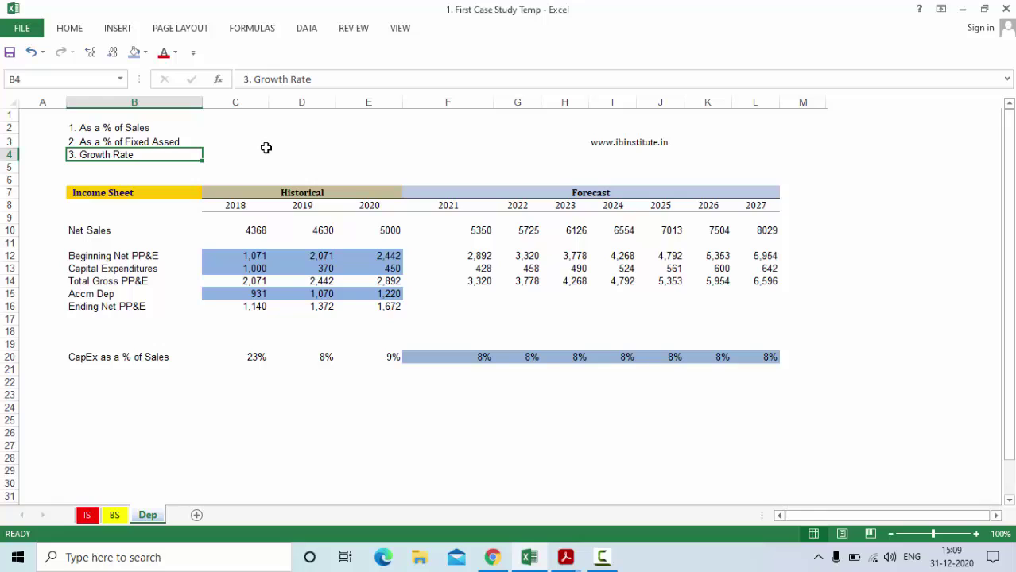
{"action": "key", "text": "Up"}
{"action": "key", "text": "Up"}
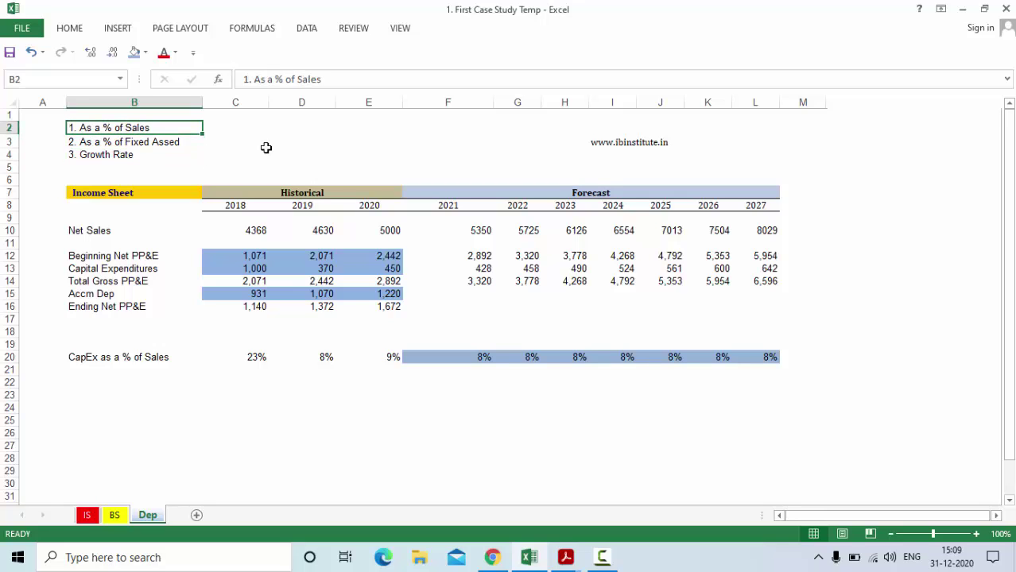
Enter the method number 1 in A22 and center it in the cell.
{"action": "key", "text": "Down"}
{"action": "key", "text": "Down"}
{"action": "key", "text": "Down"}
{"action": "key", "text": "Down"}
{"action": "key", "text": "Down"}
{"action": "key", "text": "Down"}
{"action": "key", "text": "Down"}
{"action": "key", "text": "Down"}
{"action": "key", "text": "Down"}
{"action": "key", "text": "Down"}
{"action": "key", "text": "Down"}
{"action": "key", "text": "Down"}
{"action": "key", "text": "Down"}
{"action": "key", "text": "Down"}
{"action": "key", "text": "Down"}
{"action": "key", "text": "Down"}
{"action": "key", "text": "Down"}
{"action": "key", "text": "Down"}
{"action": "key", "text": "Down"}
{"action": "key", "text": "Down"}
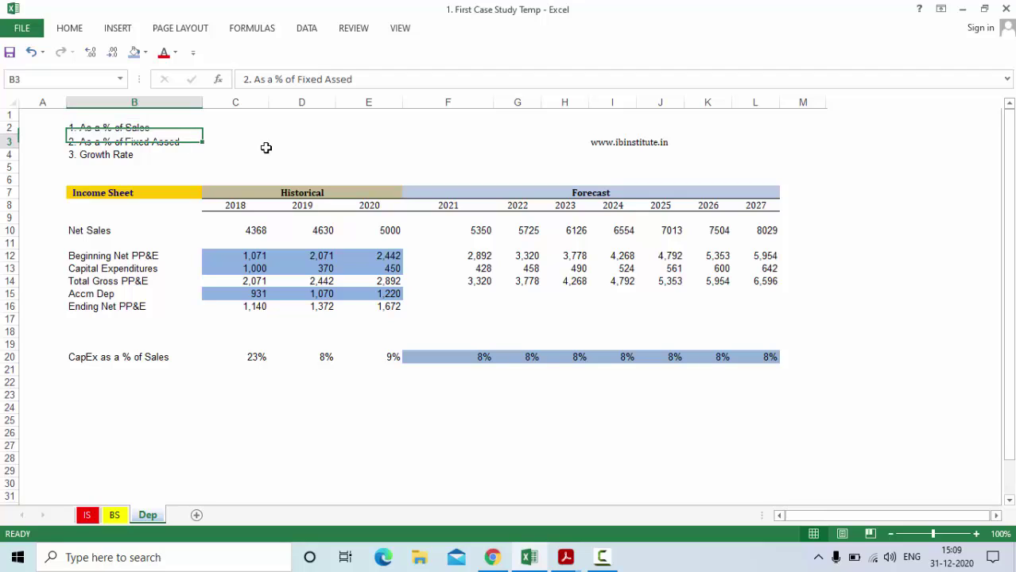
{"action": "key", "text": "Left"}
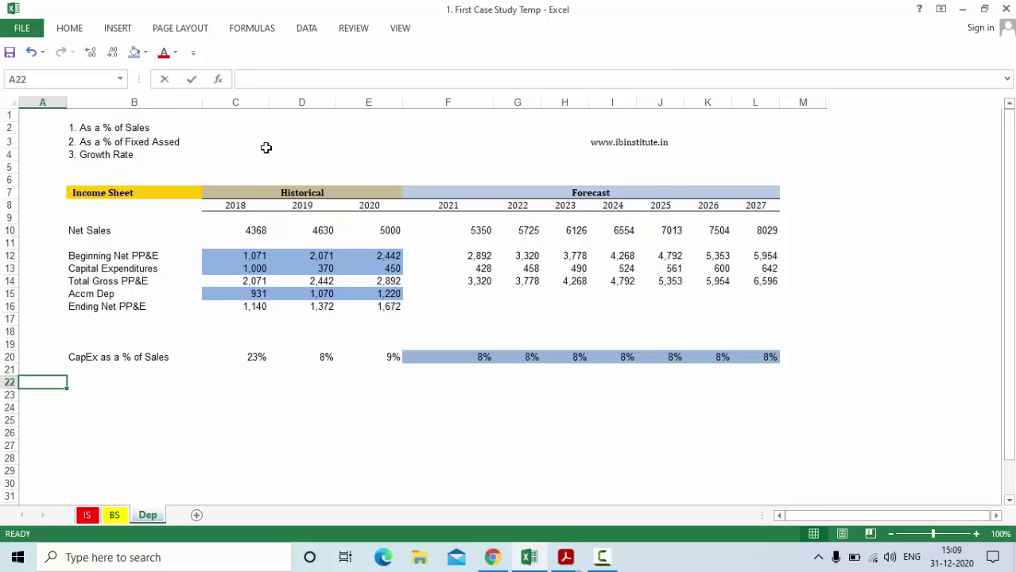
{"action": "type", "text": "1"}
{"action": "key", "text": "ctrl+Return"}
{"action": "key", "text": "alt+h"}
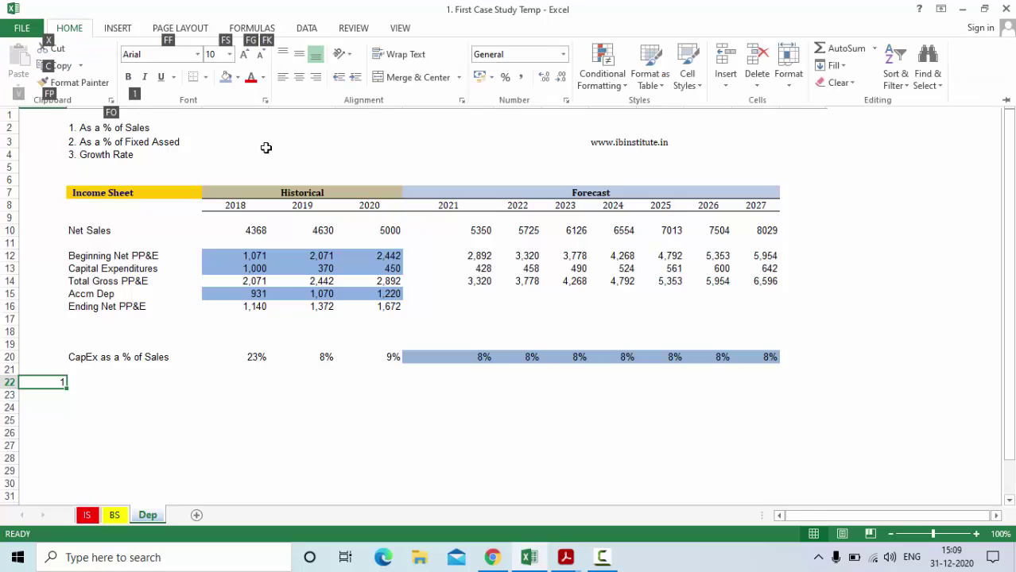
{"action": "key", "text": "a"}
{"action": "key", "text": "c"}
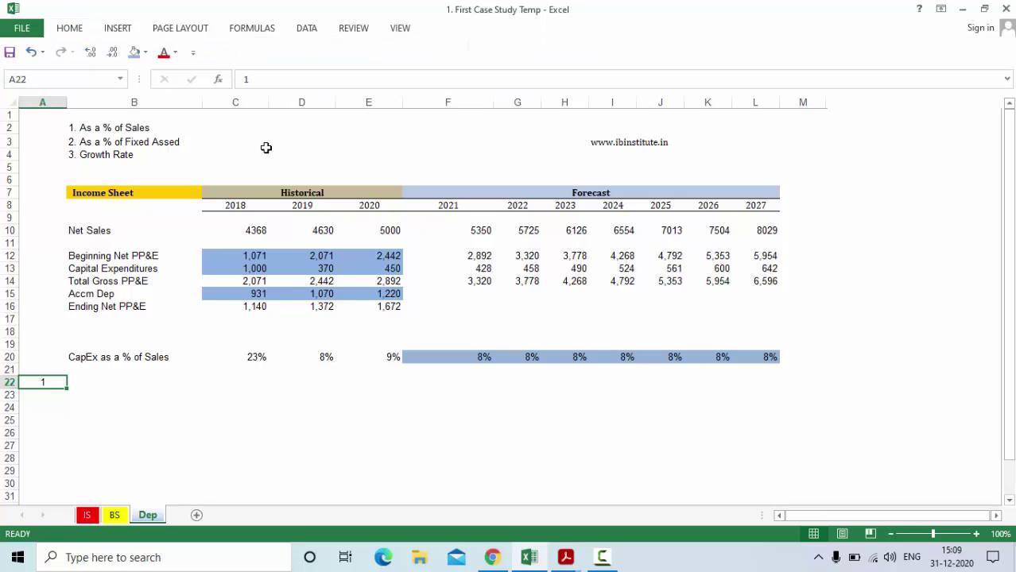
{"action": "key", "text": "Right"}
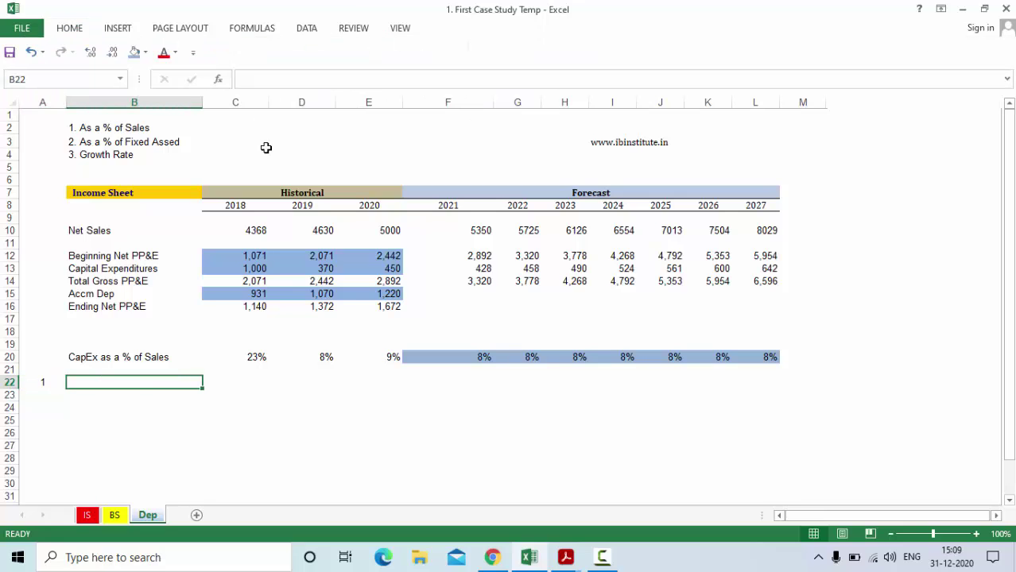
{"action": "key", "text": "Up"}
{"action": "key", "text": "Up"}
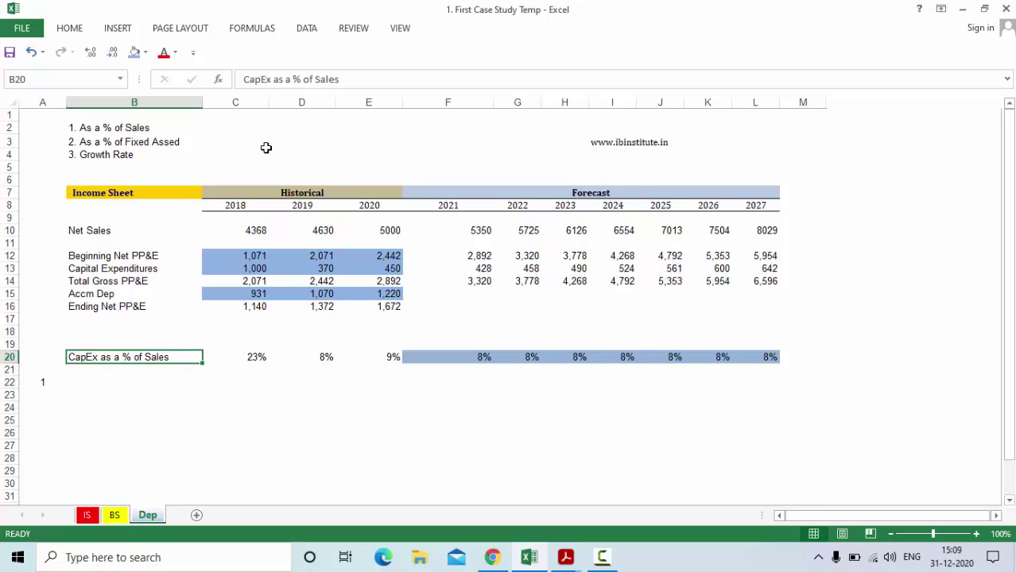
{"action": "key", "text": "Down"}
{"action": "key", "text": "Down"}
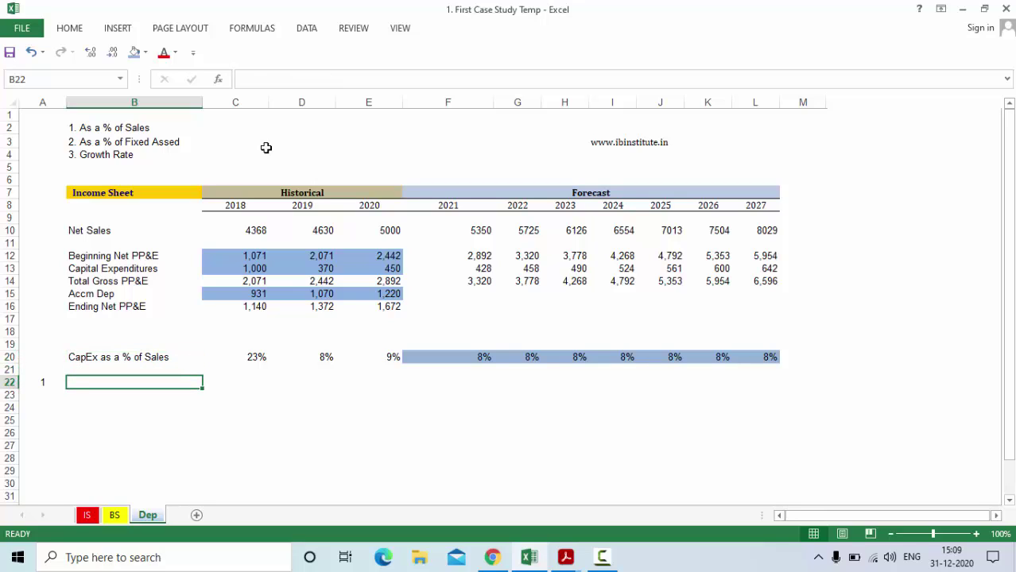
{"action": "type", "text": "D"}
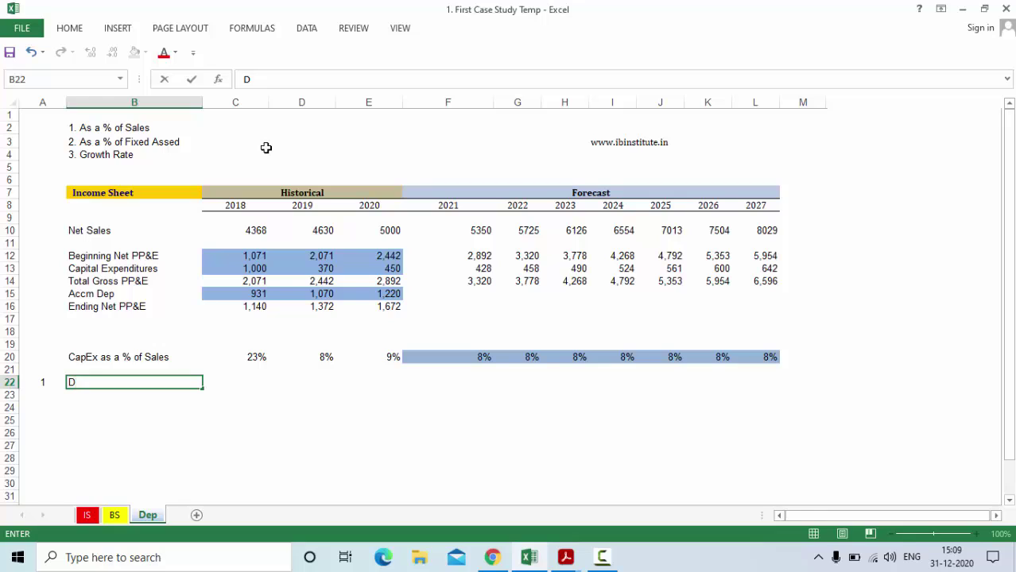
{"action": "key", "text": "Escape"}
Add the row label "Dep of the year" in B18, above the CapEx percentage row.
{"action": "key", "text": "Up"}
{"action": "key", "text": "Up"}
{"action": "key", "text": "Up"}
{"action": "key", "text": "Up"}
{"action": "type", "text": "De"}
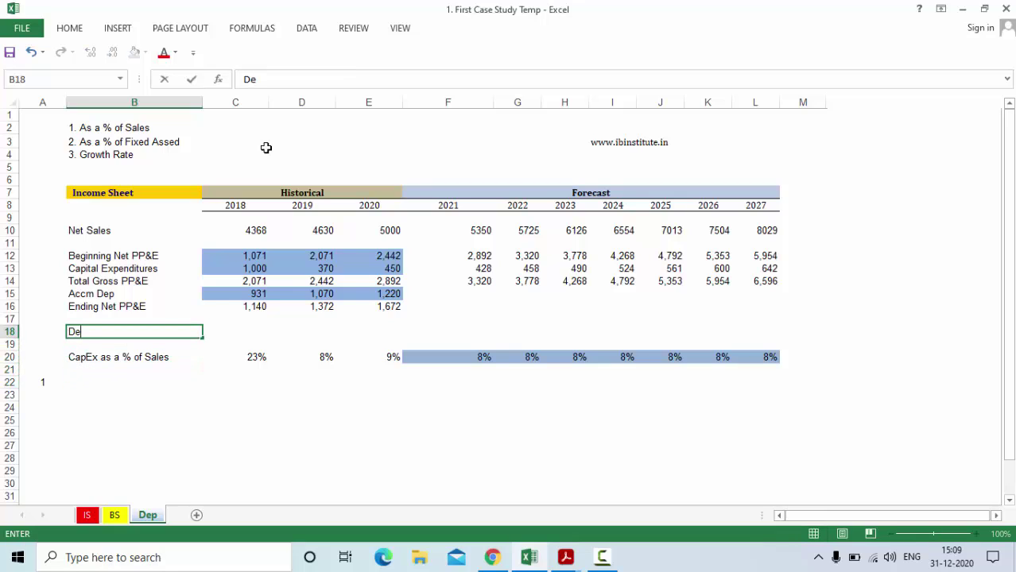
{"action": "type", "text": "p of the year"}
{"action": "key", "text": "Tab"}
Link the 2018 Dep of the year in C18 to the income statement's Depreciation with =IS!C21 and copy it through 2020 (E18).
{"action": "type", "text": "="}
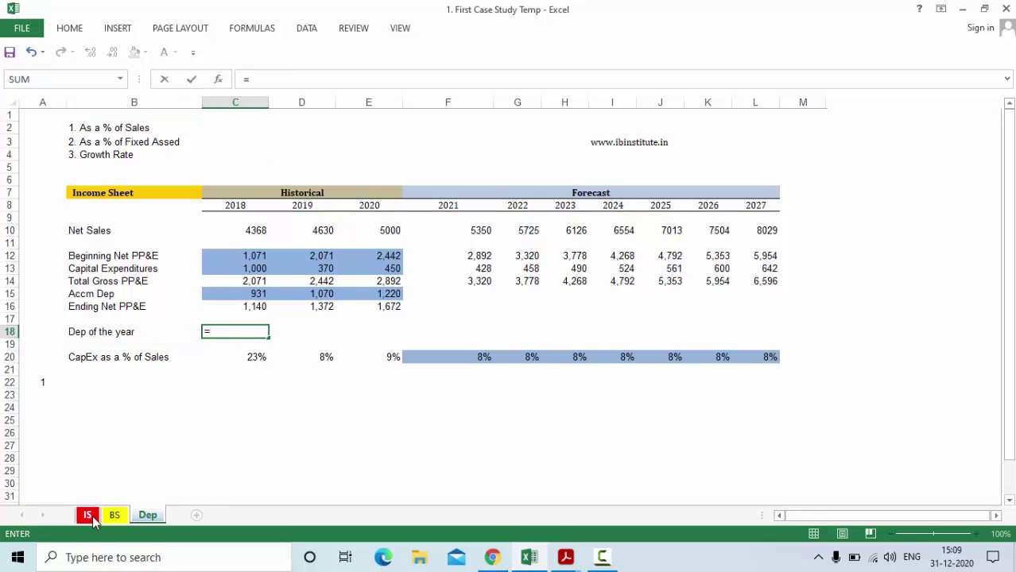
{"action": "left_click", "coordinate": [92, 518]}
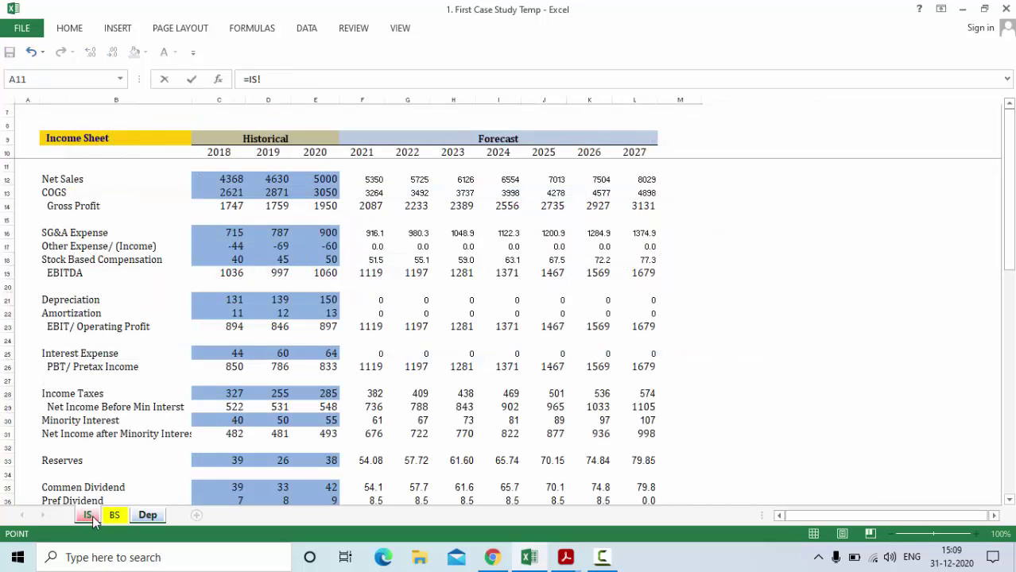
{"action": "left_click", "coordinate": [227, 298]}
{"action": "key", "text": "Return"}
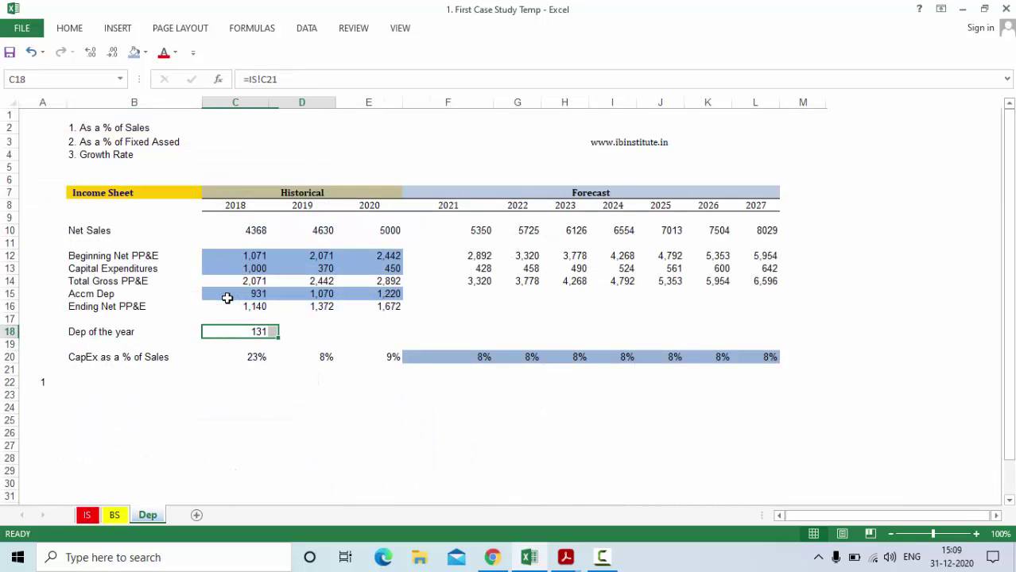
{"action": "key", "text": "shift+Right"}
{"action": "key", "text": "shift+Right"}
{"action": "key", "text": "ctrl+r"}
Label B22 "Dep as a % of Sales" beside the method number 1.
{"action": "key", "text": "Down"}
{"action": "key", "text": "Down"}
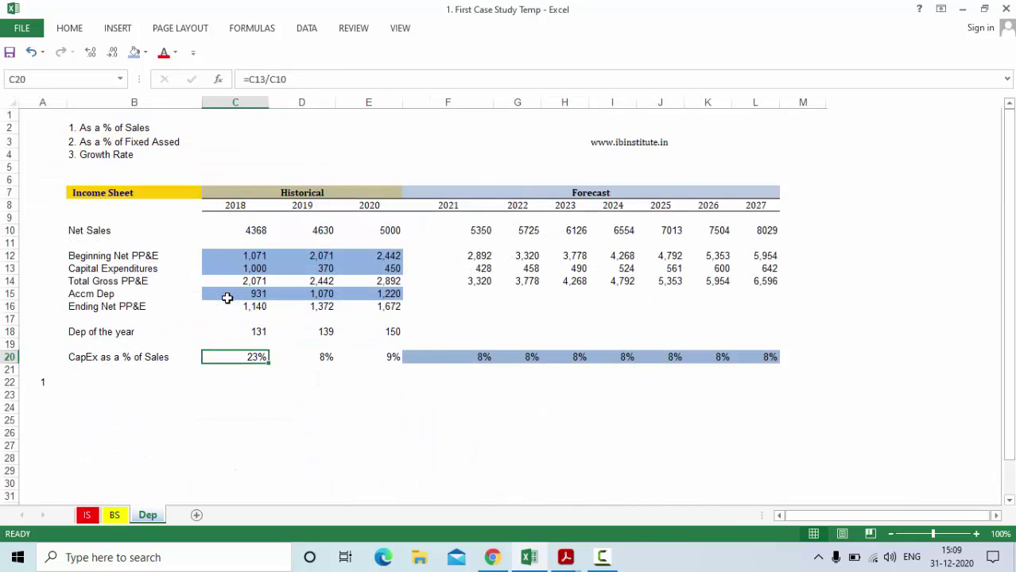
{"action": "key", "text": "Down"}
{"action": "key", "text": "Down"}
{"action": "key", "text": "Left"}
{"action": "type", "text": "Dep "}
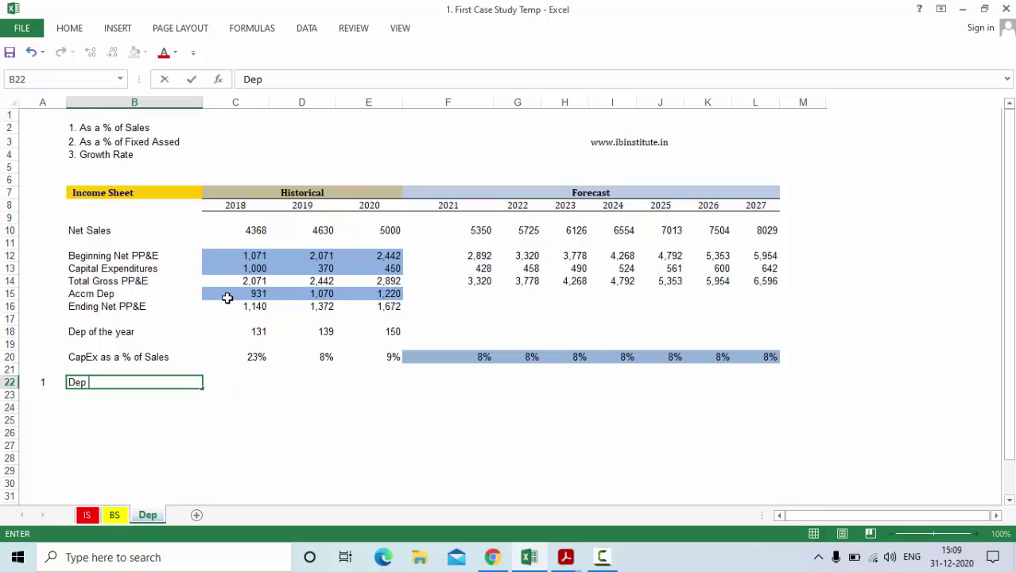
{"action": "type", "text": "as a % of Sales"}
{"action": "key", "text": "Tab"}
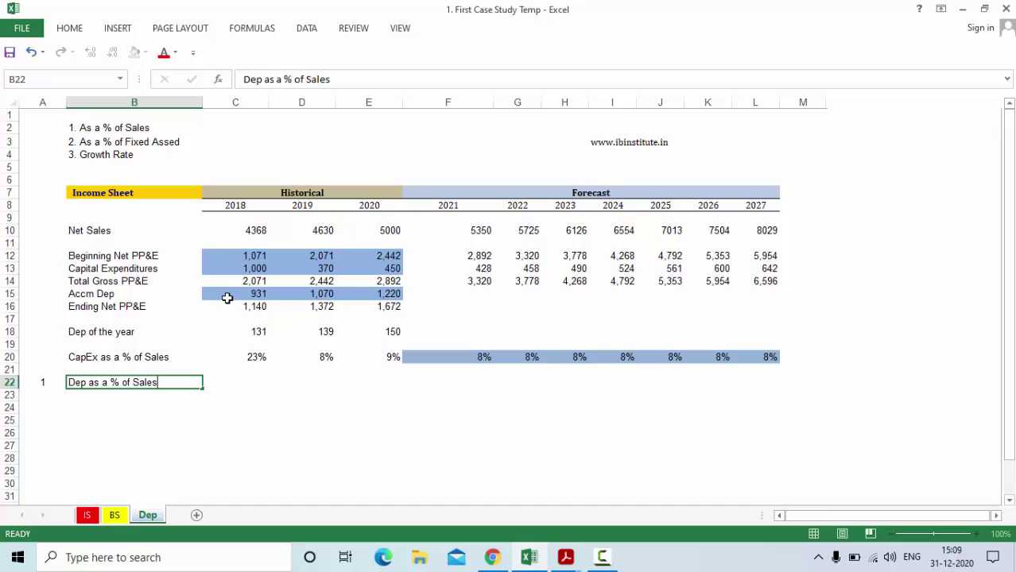
Calculate the 2018 depreciation ratio in C22 by dividing Dep of the year by Net Sales with =C18/C10.
{"action": "type", "text": "="}
{"action": "key", "text": "Up"}
{"action": "key", "text": "Up"}
{"action": "key", "text": "Up"}
{"action": "key", "text": "Up"}
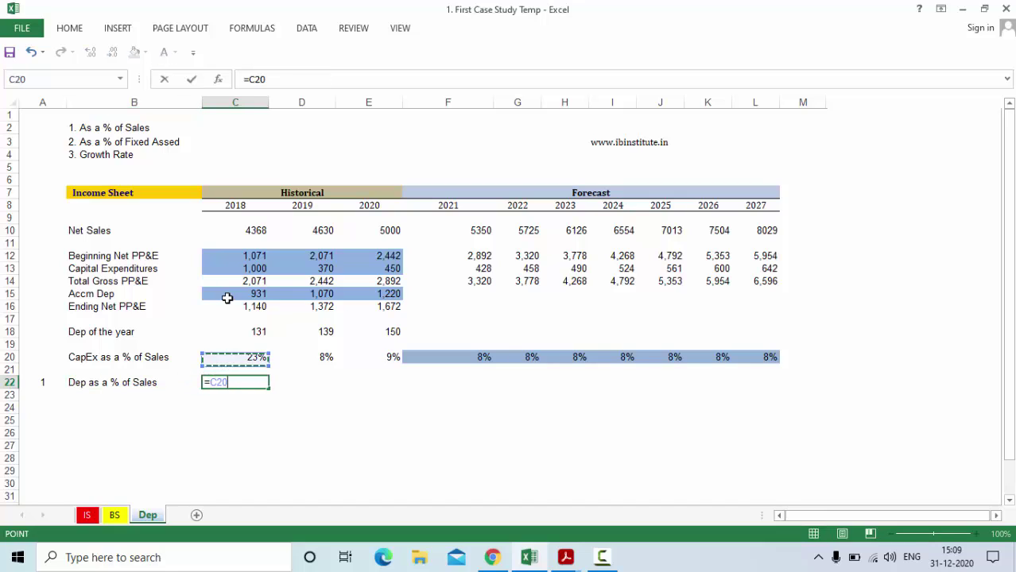
{"action": "type", "text": "/"}
{"action": "key", "text": "Up"}
{"action": "key", "text": "Up"}
{"action": "key", "text": "Up"}
{"action": "key", "text": "Up"}
{"action": "key", "text": "Up"}
{"action": "key", "text": "Up"}
{"action": "key", "text": "Up"}
{"action": "key", "text": "Up"}
{"action": "key", "text": "Up"}
{"action": "key", "text": "Up"}
{"action": "key", "text": "Up"}
{"action": "key", "text": "Up"}
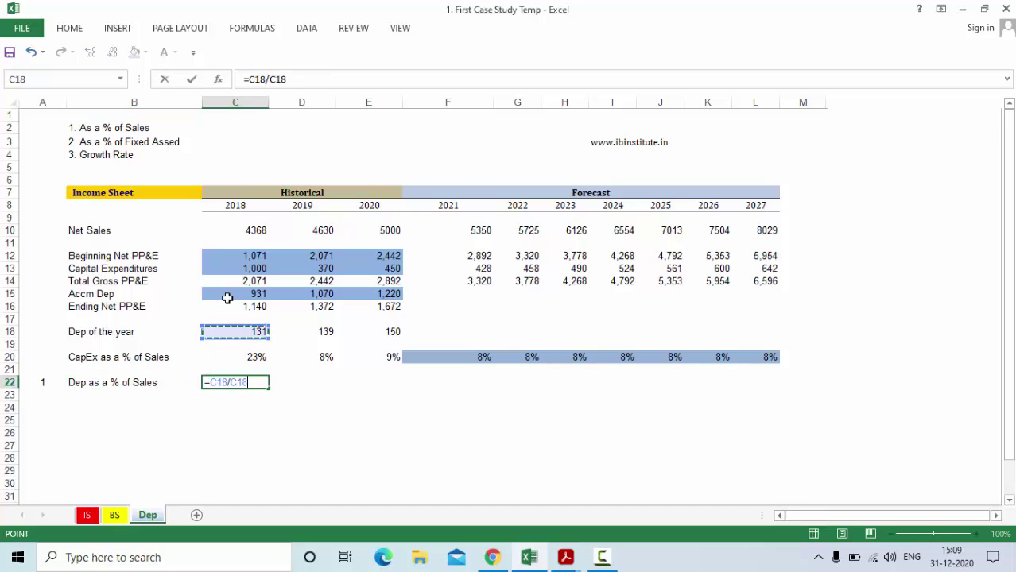
{"action": "key", "text": "Return"}
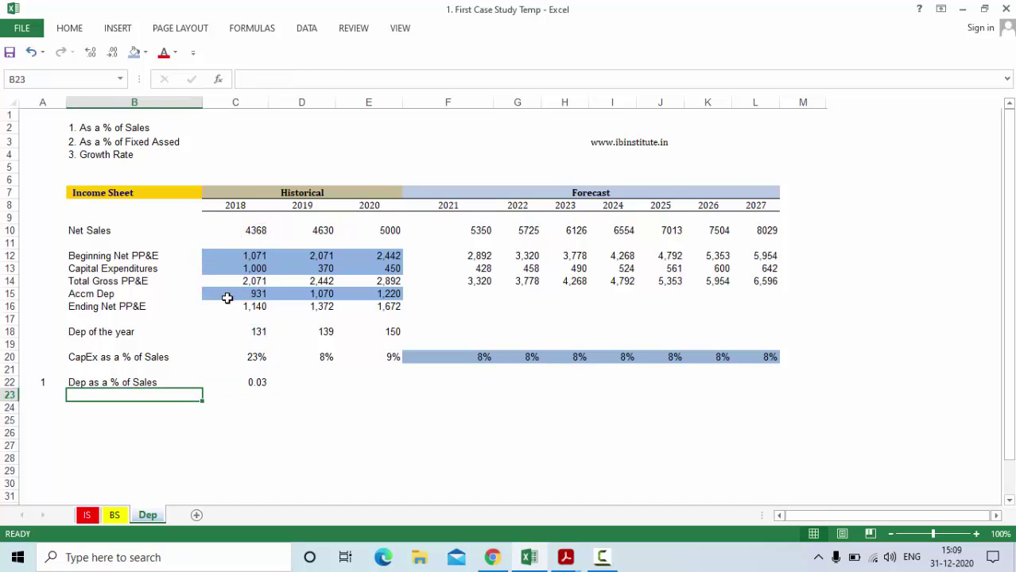
Copy the 2018 depreciation-to-sales ratio in C22 across to 2019 and 2020 (E22).
{"action": "key", "text": "Up"}
{"action": "key", "text": "Right"}
{"action": "key", "text": "shift+Right"}
{"action": "key", "text": "shift+Right"}
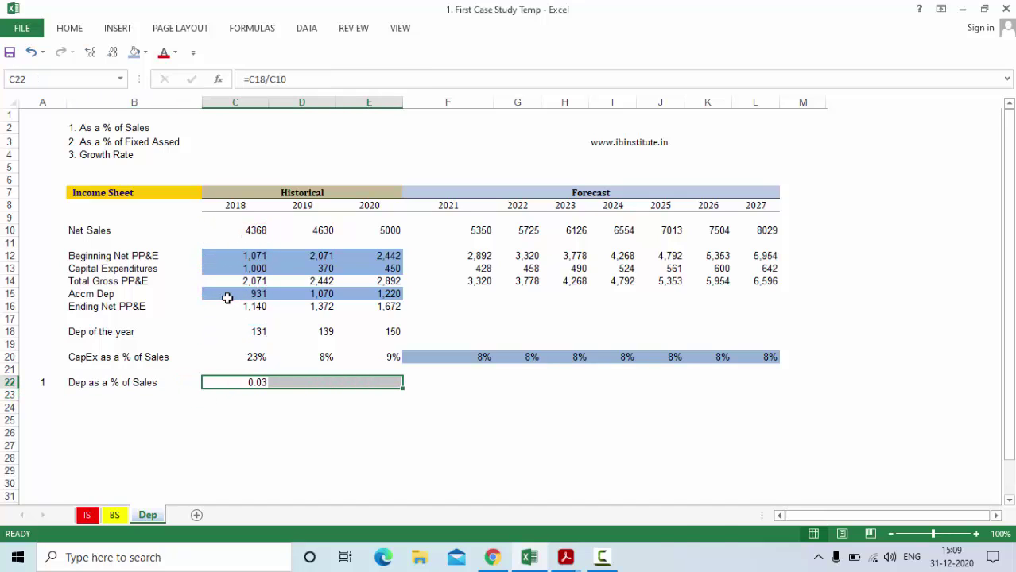
{"action": "key", "text": "ctrl+r"}
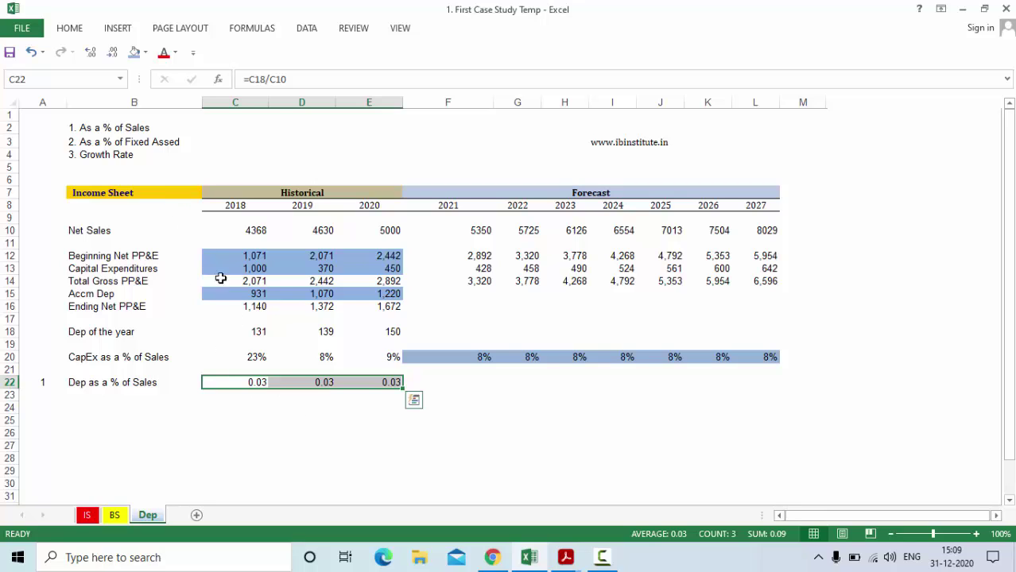
{"action": "left_click", "coordinate": [113, 54]}
{"action": "left_click", "coordinate": [112, 53]}
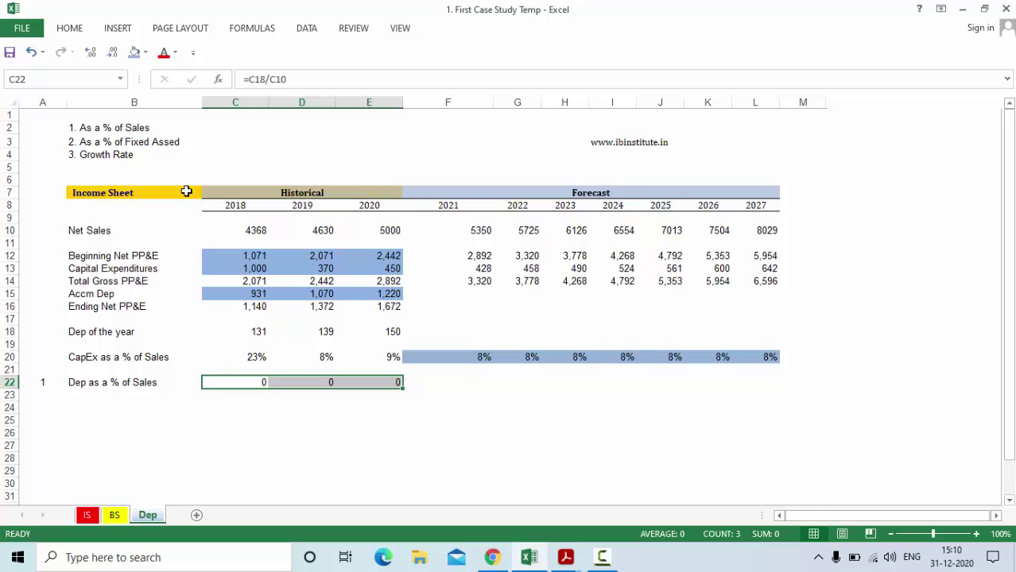
{"action": "left_click", "coordinate": [90, 52]}
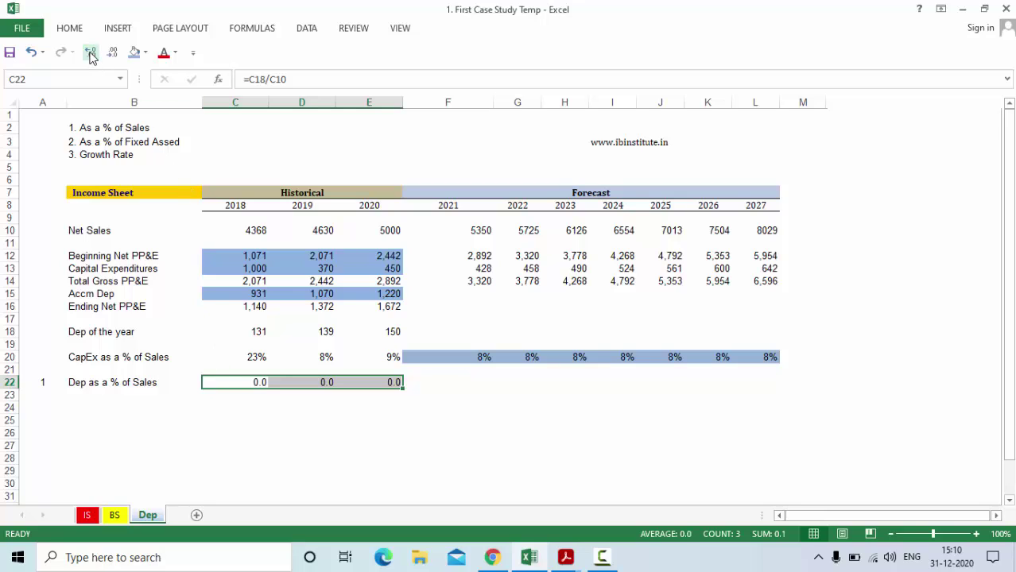
{"action": "left_click", "coordinate": [90, 52]}
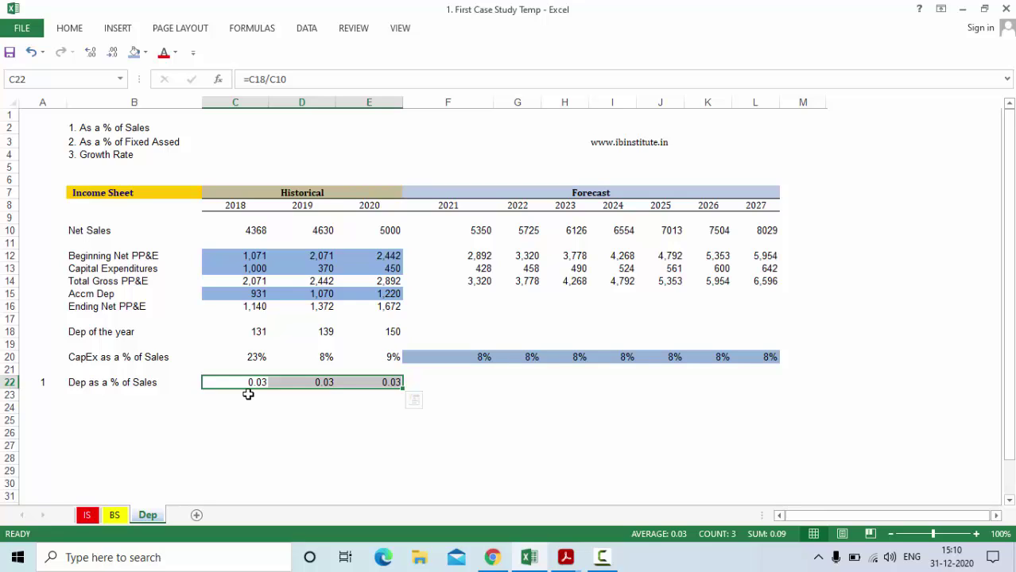
Format the historical Dep as a % of Sales ratios in C22:E22 as whole percentages.
{"action": "key", "text": "ctrl+shift+5"}
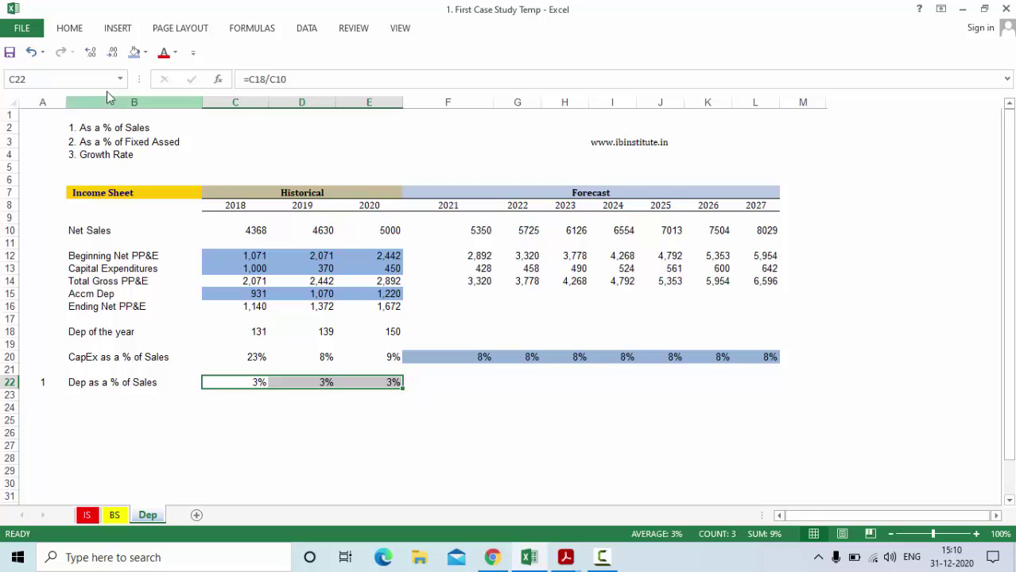
{"action": "left_click", "coordinate": [69, 28]}
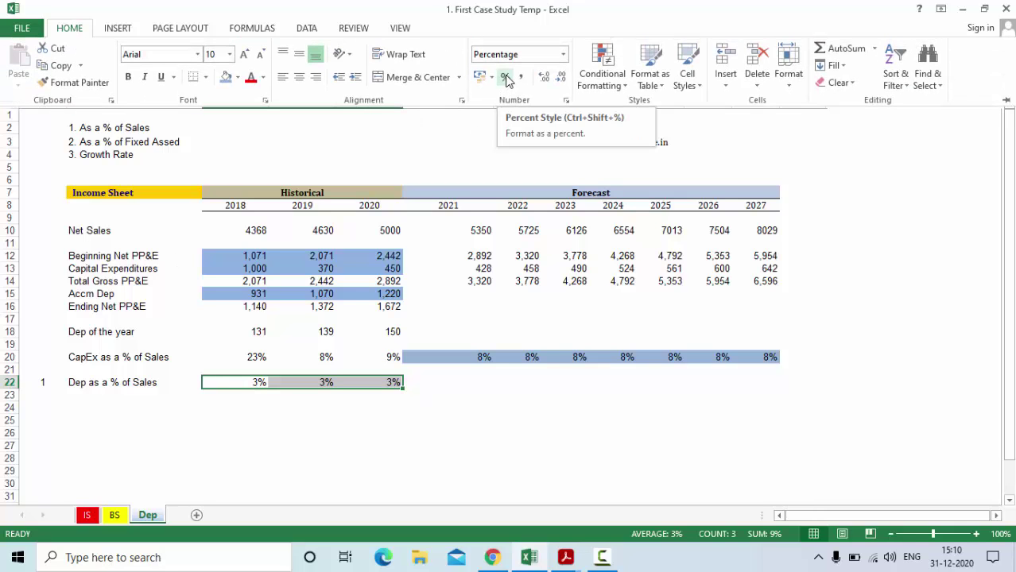
{"action": "left_click", "coordinate": [284, 426]}
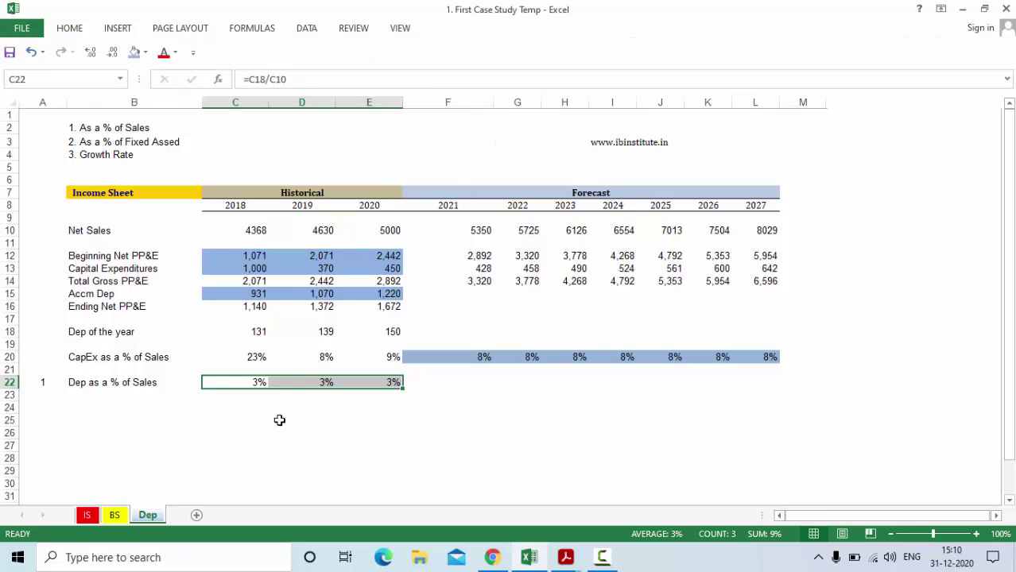
{"action": "left_click_drag", "start_coordinate": [244, 382], "coordinate": [374, 388]}
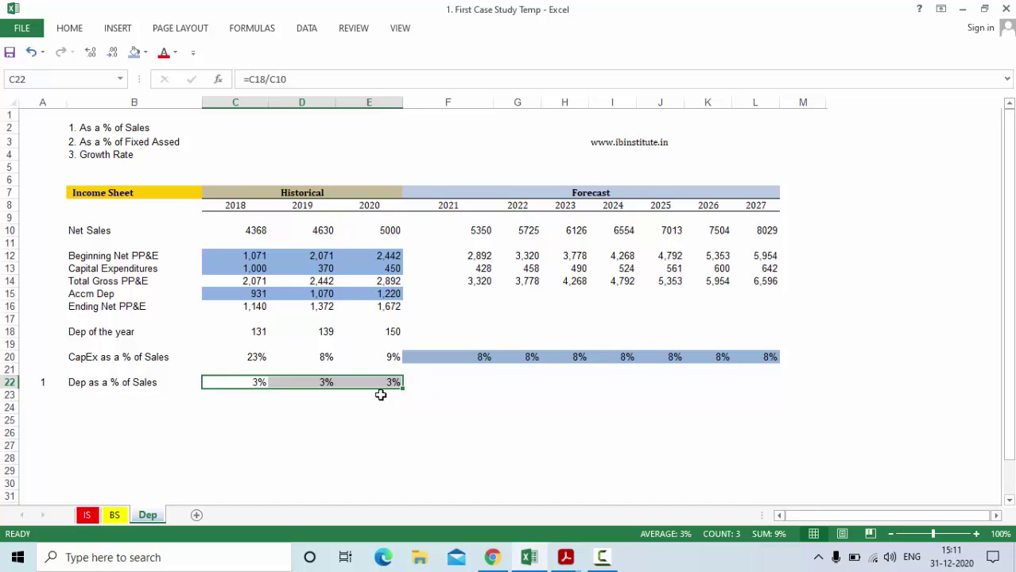
Enter 3% as the 2021 Dep as a % of Sales assumption in F22.
{"action": "key", "text": "Left"}
{"action": "key", "text": "Right"}
{"action": "key", "text": "Right"}
{"action": "key", "text": "Right"}
{"action": "key", "text": "Left"}
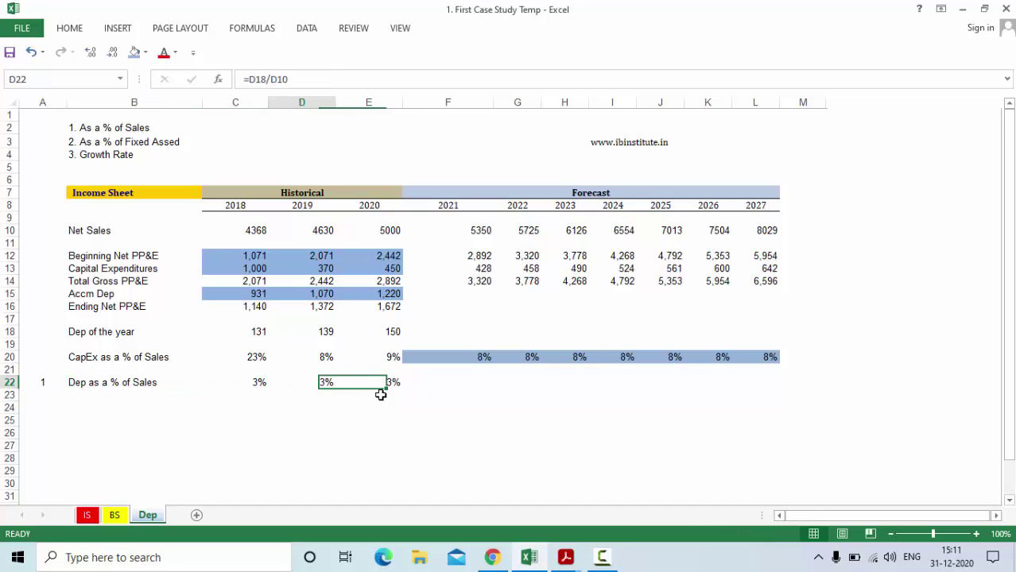
{"action": "key", "text": "Right"}
{"action": "key", "text": "Right"}
{"action": "key", "text": "F2"}
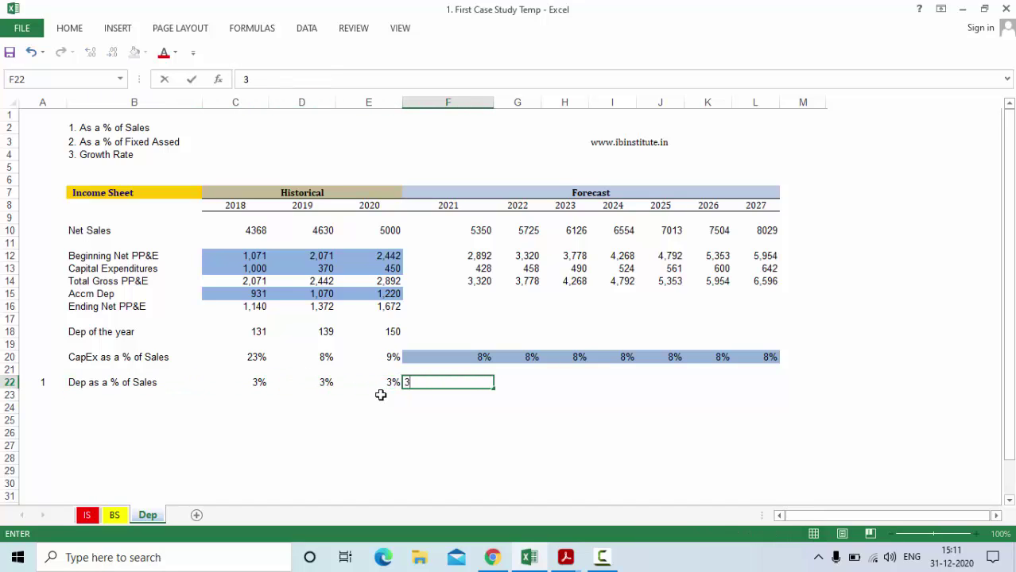
{"action": "type", "text": "3%"}
{"action": "key", "text": "ctrl+Return"}
Copy the 2021 depreciation percentage through 2027 (L22) and shade F22:L22 blue as assumptions.
{"action": "key", "text": "shift+Right"}
{"action": "key", "text": "shift+Right"}
{"action": "key", "text": "shift+Right"}
{"action": "key", "text": "shift+Right"}
{"action": "key", "text": "shift+Right"}
{"action": "key", "text": "shift+Right"}
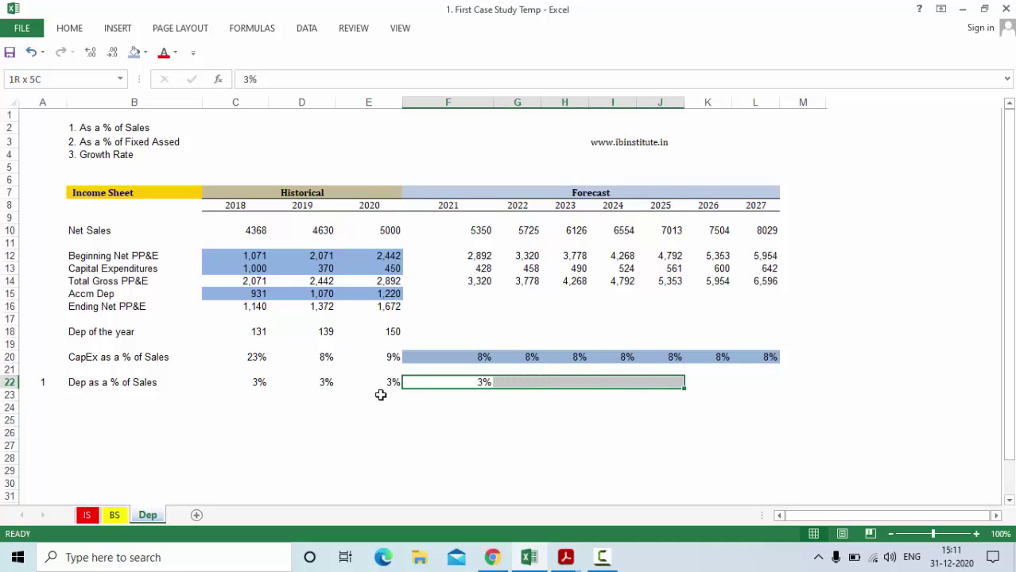
{"action": "left_click", "coordinate": [135, 53]}
{"action": "key", "text": "ctrl+r"}
Calculate the 2021 Dep of the year in F18 by multiplying Net Sales by the depreciation percentage with =F10*F22.
{"action": "key", "text": "Up"}
{"action": "key", "text": "Up"}
{"action": "key", "text": "Up"}
{"action": "key", "text": "Up"}
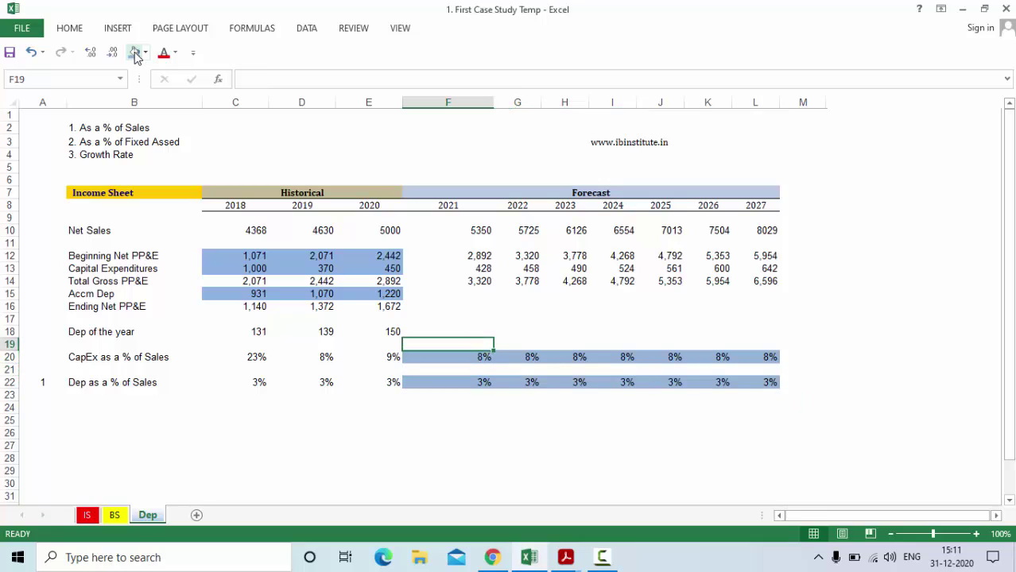
{"action": "type", "text": "="}
{"action": "key", "text": "Up"}
{"action": "key", "text": "Up"}
{"action": "key", "text": "Up"}
{"action": "key", "text": "Up"}
{"action": "key", "text": "Up"}
{"action": "key", "text": "Up"}
{"action": "key", "text": "Up"}
{"action": "key", "text": "Up"}
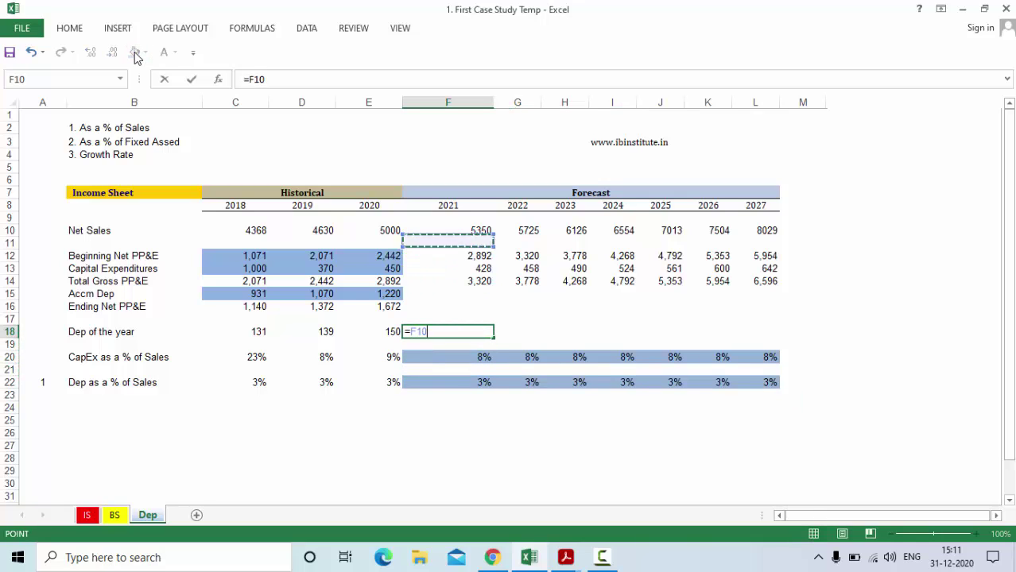
{"action": "type", "text": "*"}
{"action": "key", "text": "Down"}
{"action": "key", "text": "Down"}
{"action": "key", "text": "Down"}
{"action": "key", "text": "Down"}
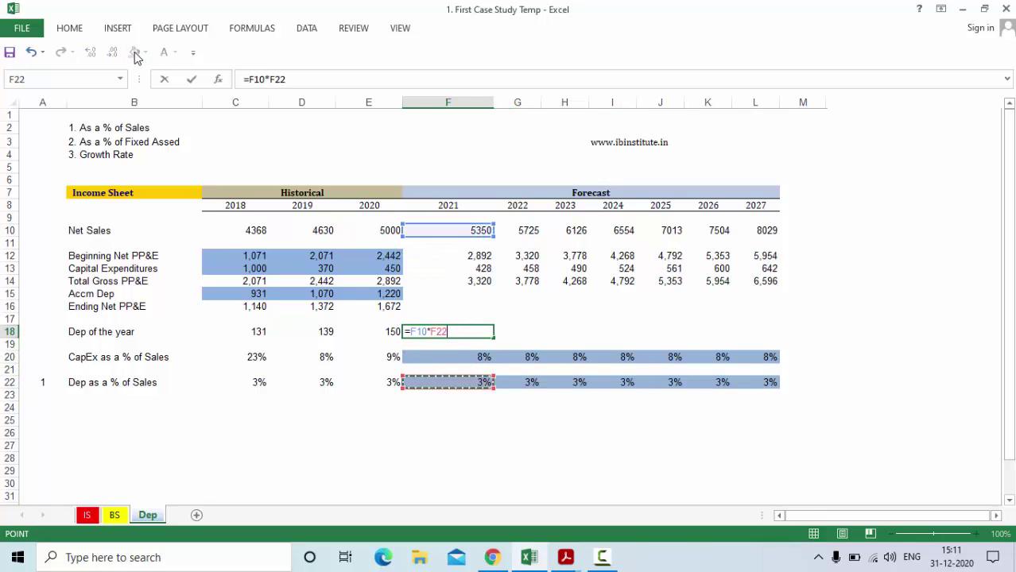
{"action": "key", "text": "ctrl+Down"}
{"action": "key", "text": "ctrl+Up"}
{"action": "key", "text": "Return"}
{"action": "key", "text": "Up"}
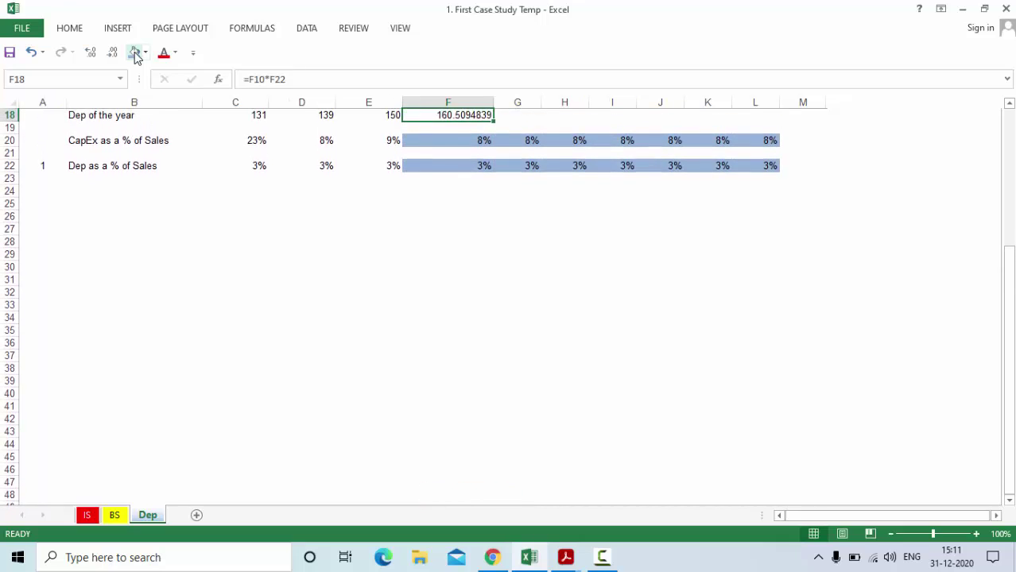
Copy the 2021 Dep of the year formula from F18 through 2027 (L18).
{"action": "key", "text": "shift+Right"}
{"action": "key", "text": "shift+Right"}
{"action": "key", "text": "shift+Right"}
{"action": "key", "text": "shift+Right"}
{"action": "key", "text": "shift+Right"}
{"action": "key", "text": "shift+Right"}
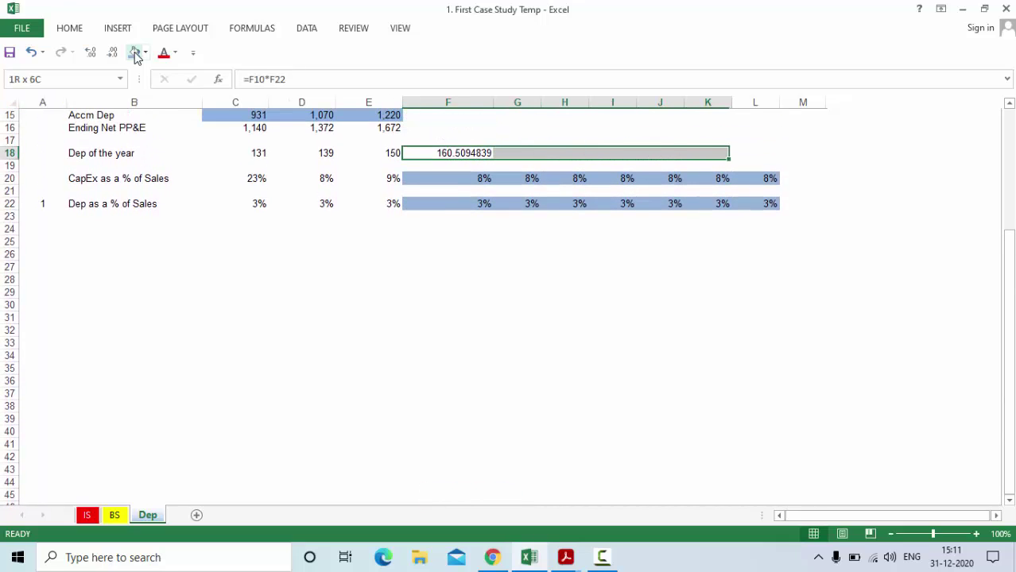
{"action": "key", "text": "ctrl+r"}
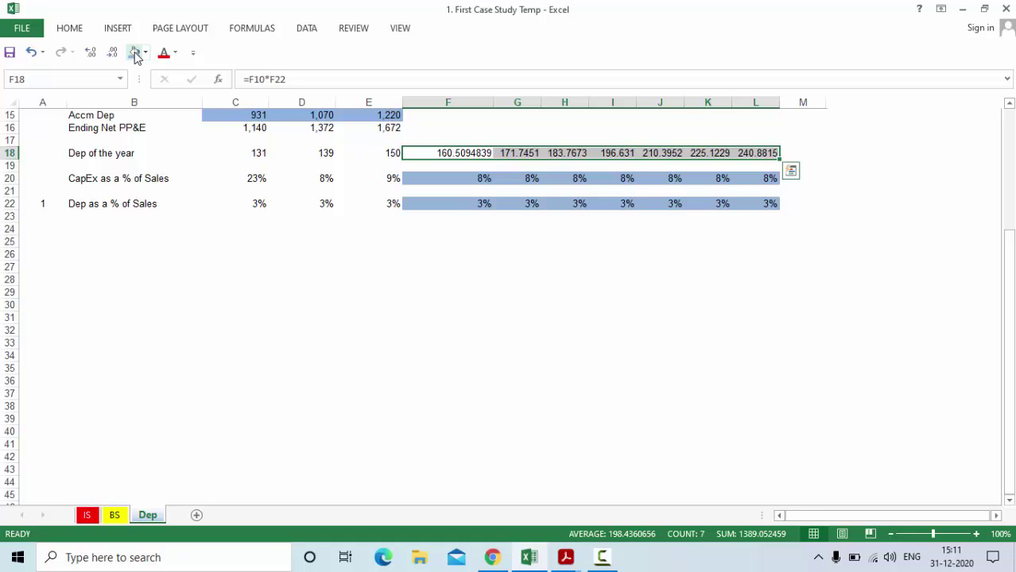
Format the forecast Dep of the year figures in F18:L18 in comma style with no decimals.
{"action": "left_click", "coordinate": [135, 54]}
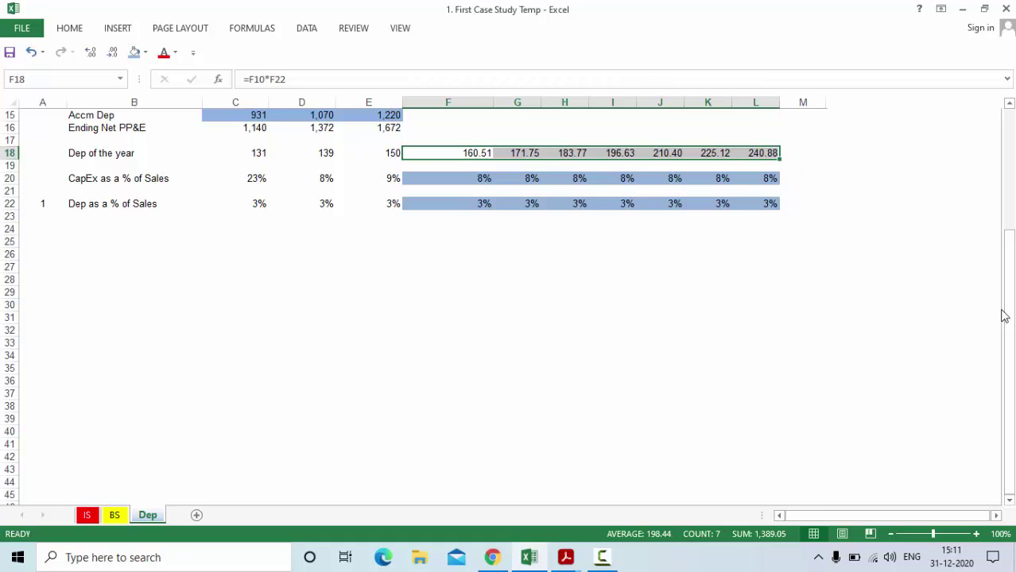
{"action": "left_click_drag", "start_coordinate": [1008, 325], "coordinate": [1008, 279]}
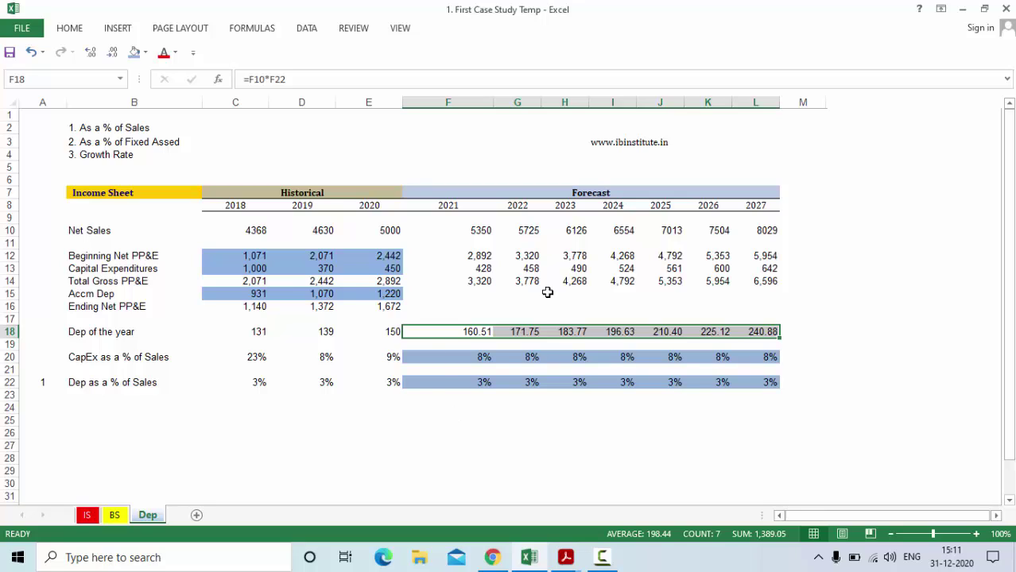
{"action": "left_click", "coordinate": [113, 54]}
{"action": "left_click", "coordinate": [113, 54]}
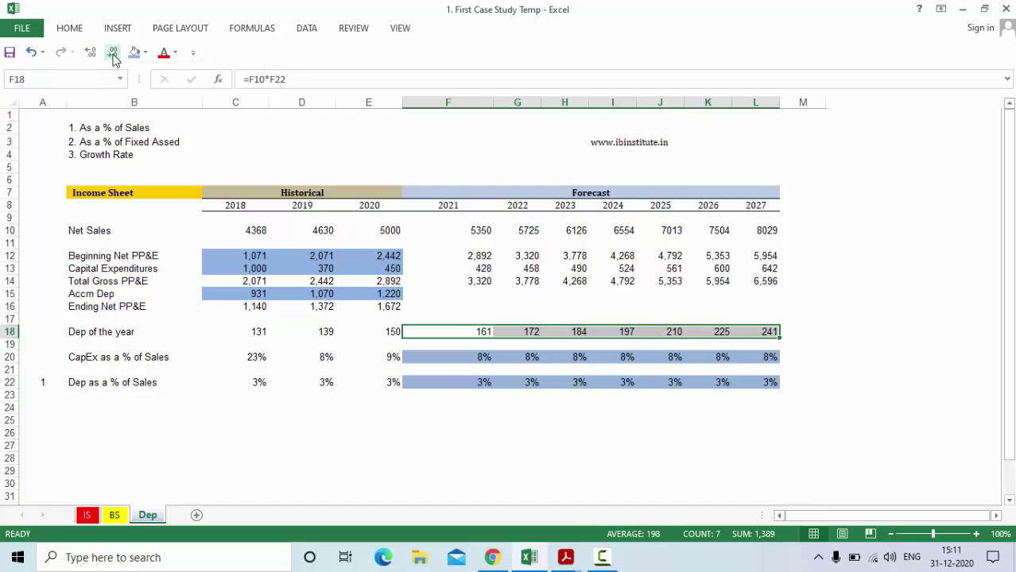
{"action": "key", "text": "Left"}
{"action": "key", "text": "Left"}
{"action": "key", "text": "Left"}
{"action": "key", "text": "Left"}
{"action": "key", "text": "Left"}
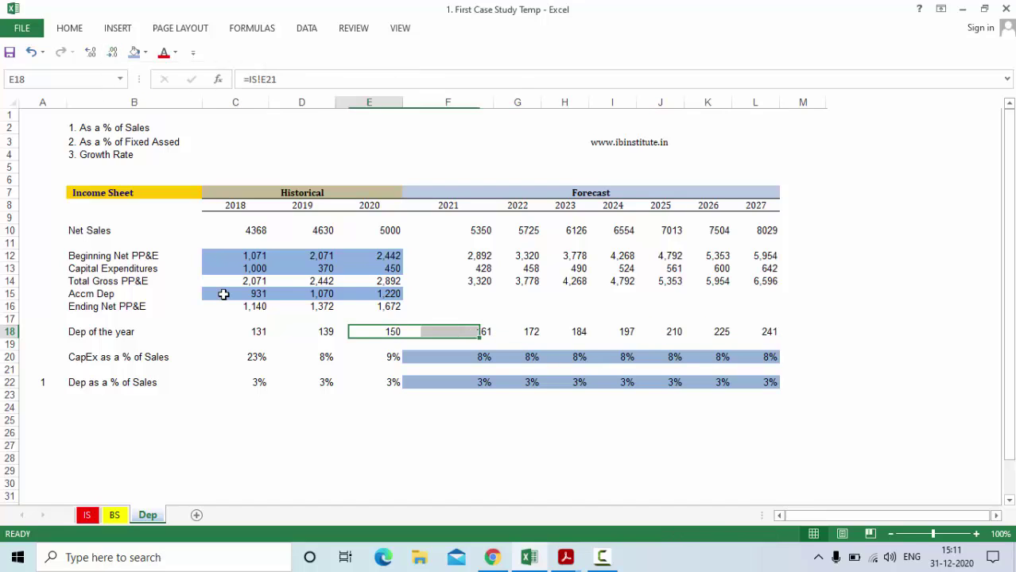
{"action": "key", "text": "Right"}
{"action": "key", "text": "ctrl+shift+Right"}
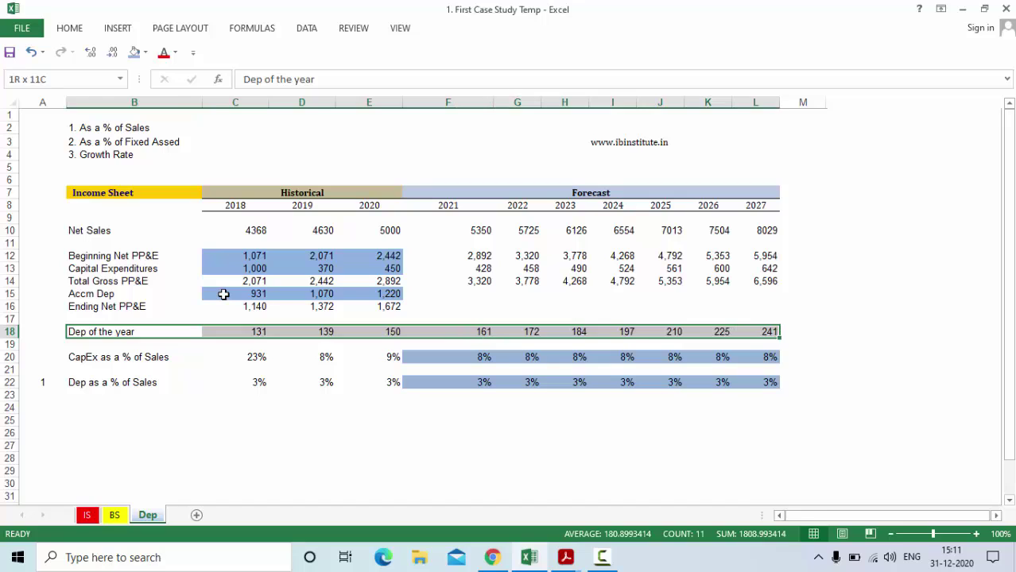
Enter the method number 2 in A26 and centre it in the cell.
{"action": "key", "text": "Down"}
{"action": "key", "text": "Down"}
{"action": "key", "text": "Down"}
{"action": "key", "text": "Down"}
{"action": "key", "text": "Down"}
{"action": "key", "text": "Down"}
{"action": "key", "text": "Down"}
{"action": "key", "text": "Down"}
{"action": "key", "text": "Left"}
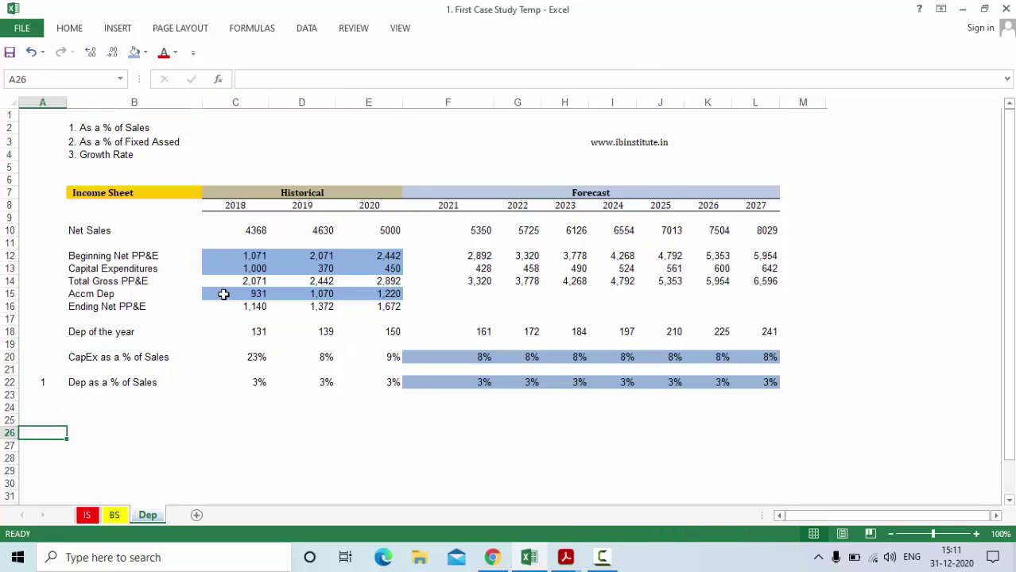
{"action": "type", "text": "2"}
{"action": "key", "text": "ctrl+Return"}
{"action": "type", "text": "ch"}
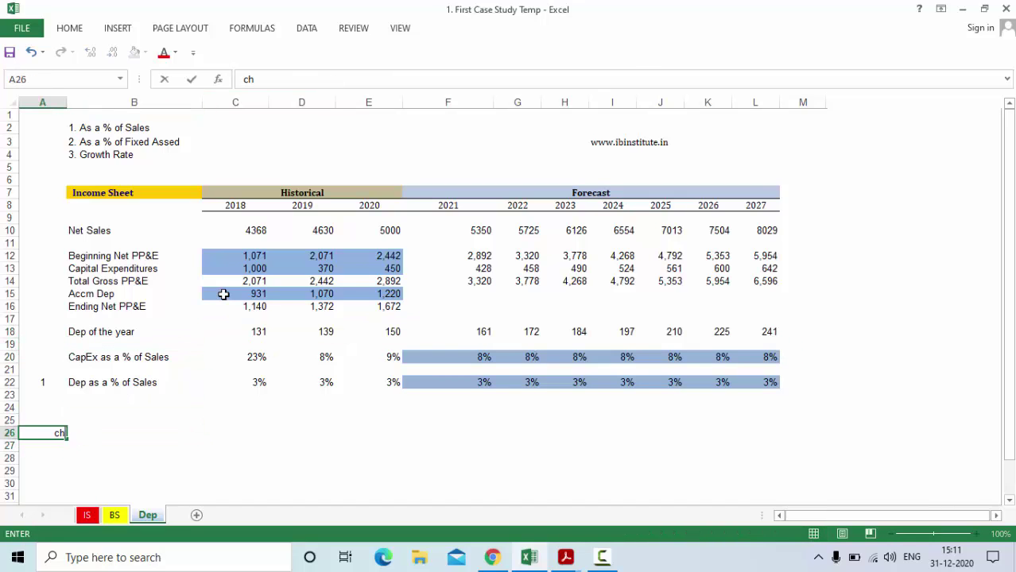
{"action": "key", "text": "Escape"}
{"action": "key", "text": "alt"}
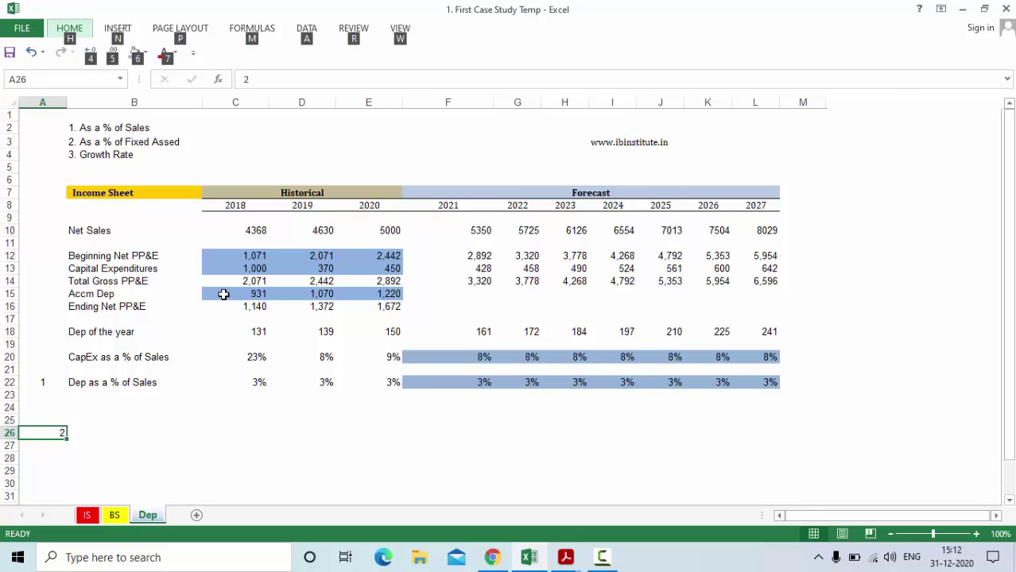
{"action": "key", "text": "h"}
{"action": "key", "text": "a"}
{"action": "key", "text": "c"}
Label B26 "Dep as a % of Fixed assets" beside the method number 2.
{"action": "key", "text": "Right"}
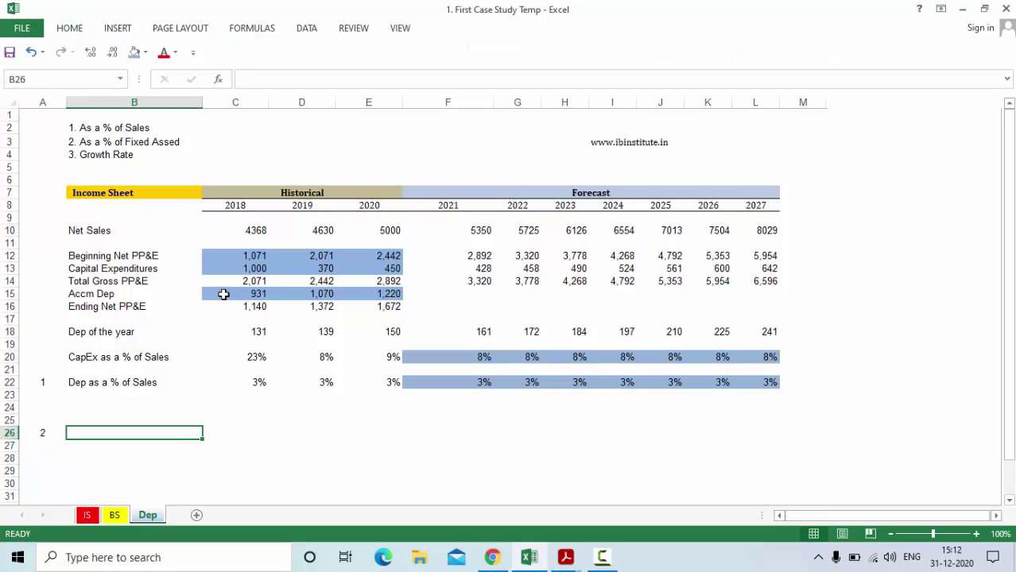
{"action": "type", "text": "Dep as a "}
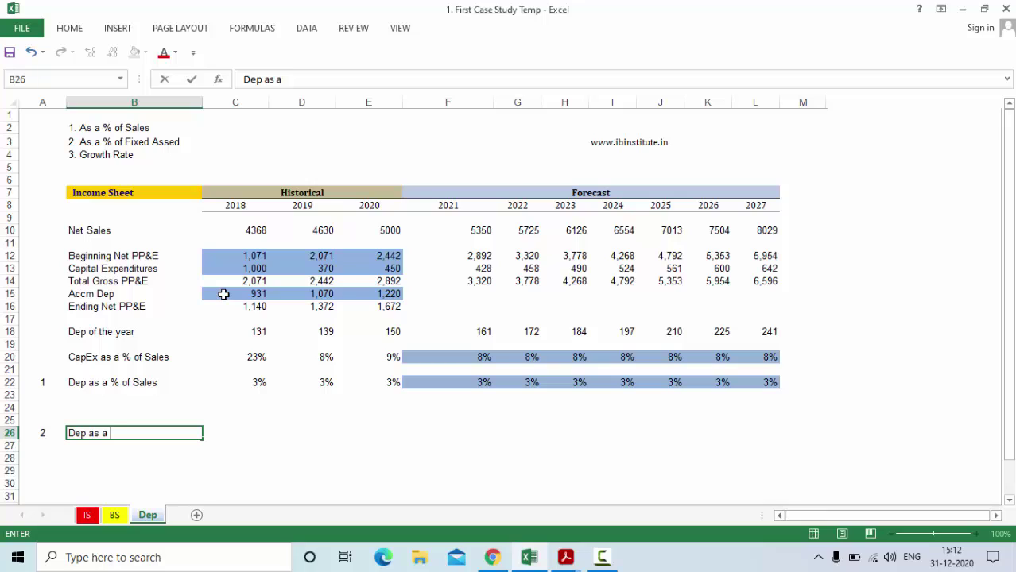
{"action": "type", "text": "% of Fixed assets"}
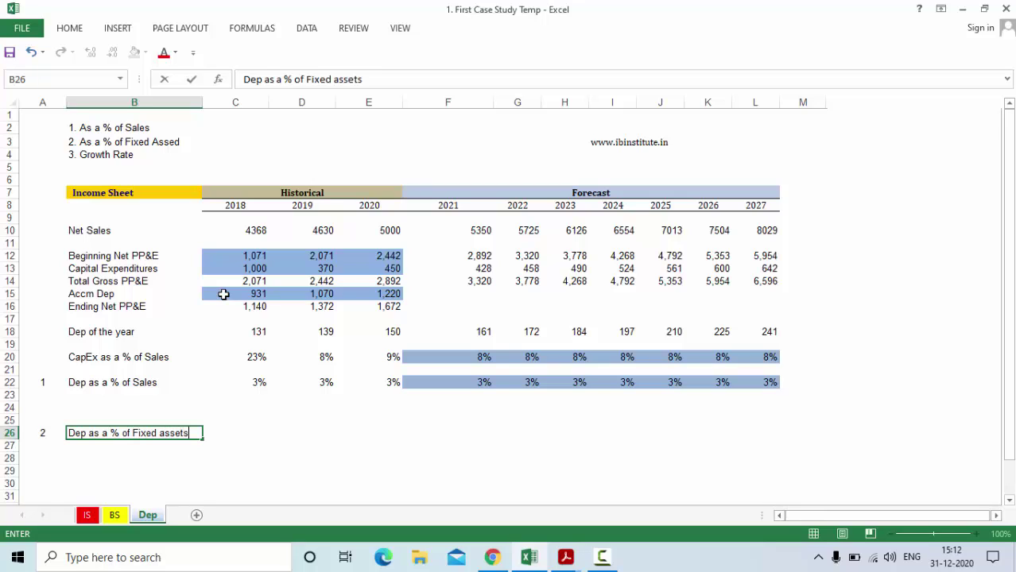
{"action": "key", "text": "Tab"}
{"action": "key", "text": "Tab"}
{"action": "type", "text": "="}
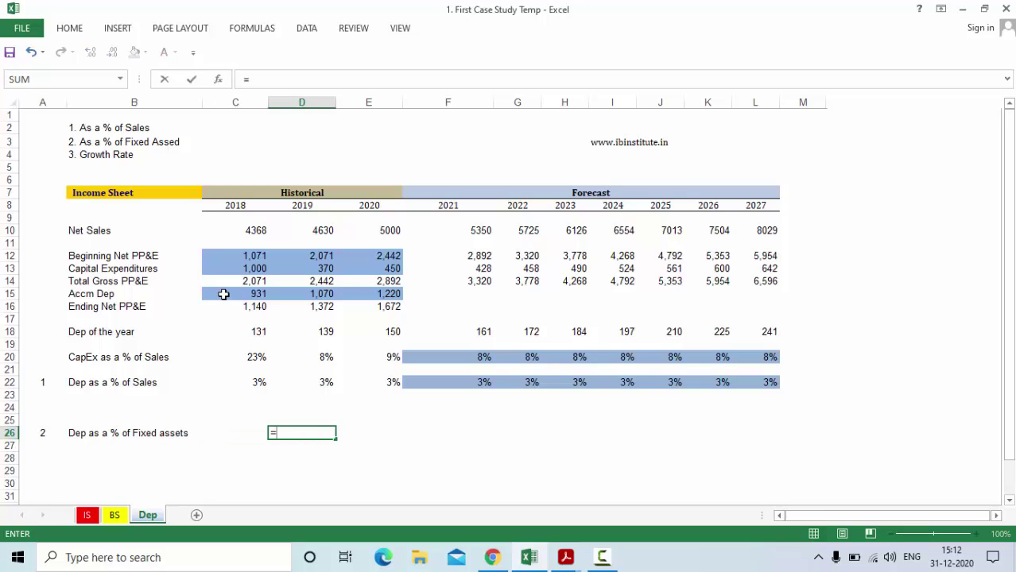
{"action": "key", "text": "Up"}
{"action": "key", "text": "Up"}
{"action": "key", "text": "Up"}
{"action": "key", "text": "Up"}
{"action": "key", "text": "Up"}
{"action": "key", "text": "Up"}
{"action": "key", "text": "Up"}
{"action": "key", "text": "Up"}
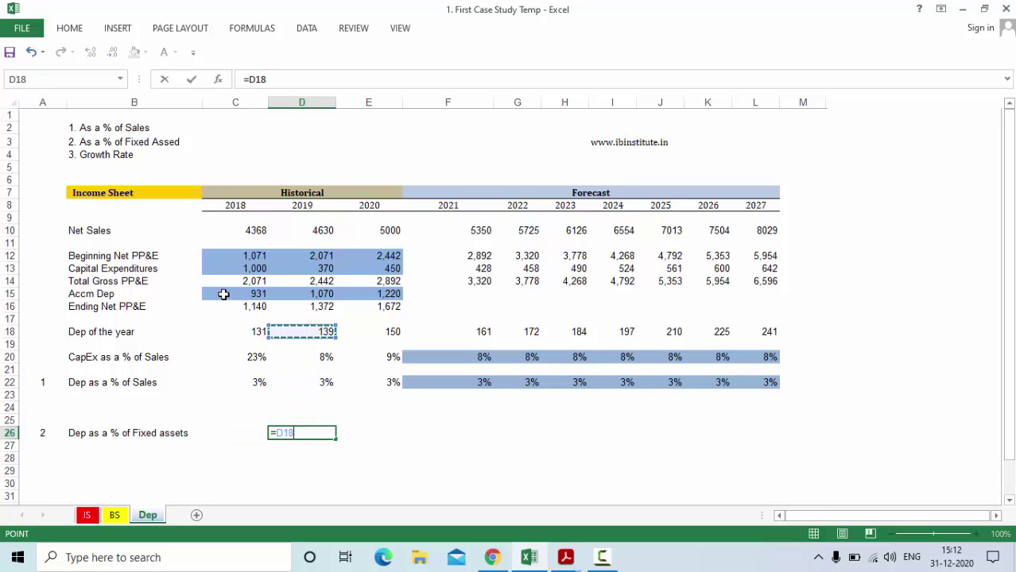
{"action": "type", "text": "/aver"}
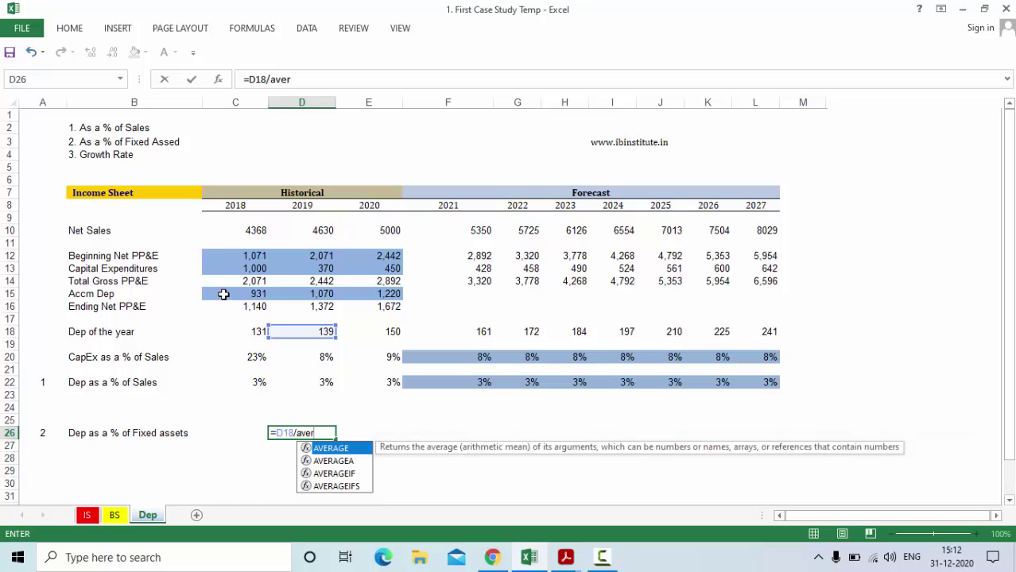
{"action": "key", "text": "Down"}
{"action": "key", "text": "Up"}
{"action": "key", "text": "Tab"}
{"action": "key", "text": "Up"}
{"action": "key", "text": "Up"}
{"action": "key", "text": "Up"}
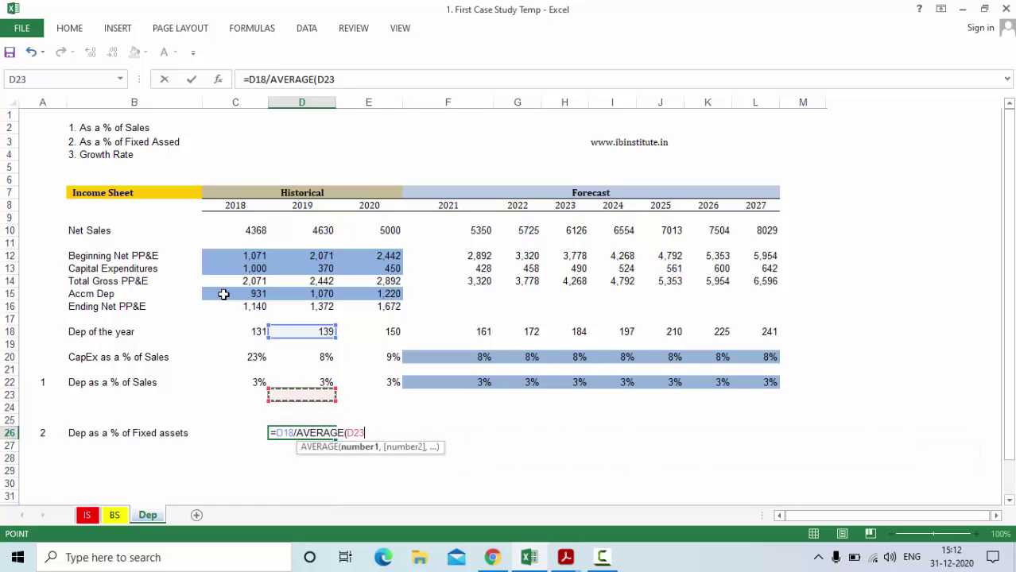
{"action": "key", "text": "Up"}
{"action": "key", "text": "Up"}
{"action": "key", "text": "Up"}
{"action": "key", "text": "Up"}
{"action": "key", "text": "Up"}
{"action": "key", "text": "Up"}
{"action": "key", "text": "Up"}
{"action": "key", "text": "Up"}
{"action": "key", "text": "Up"}
{"action": "key", "text": "shift+Left"}
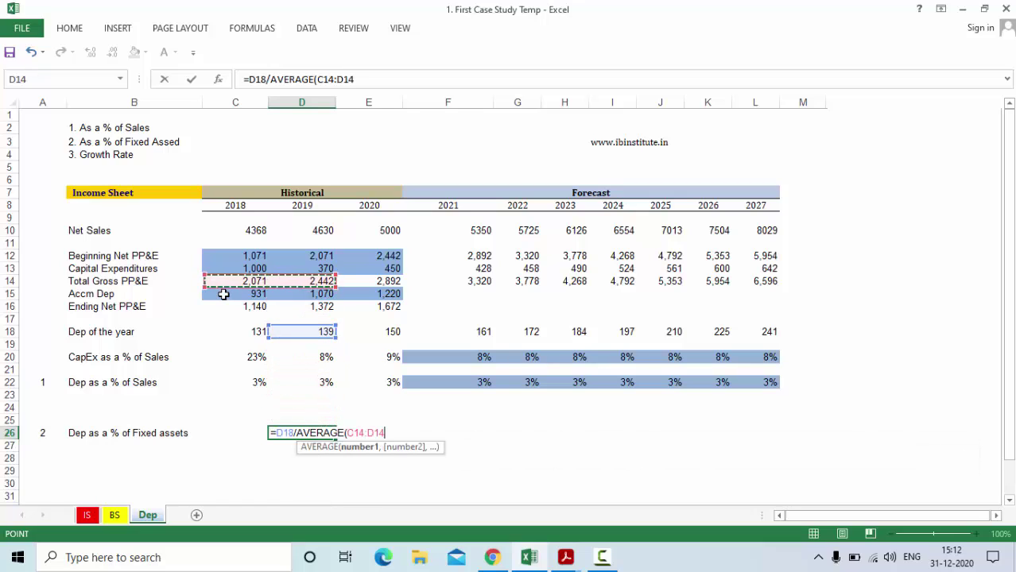
{"action": "type", "text": ")"}
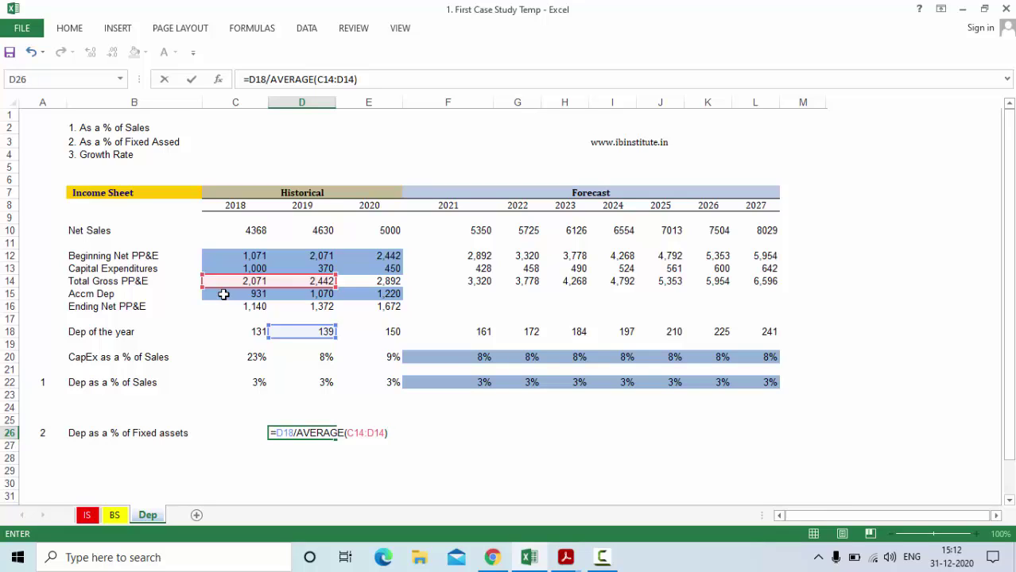
{"action": "key", "text": "Escape"}
Label B24 "Gross Depreciable PP&E" above the depreciation as a percentage of fixed assets row.
{"action": "key", "text": "Left"}
{"action": "key", "text": "Left"}
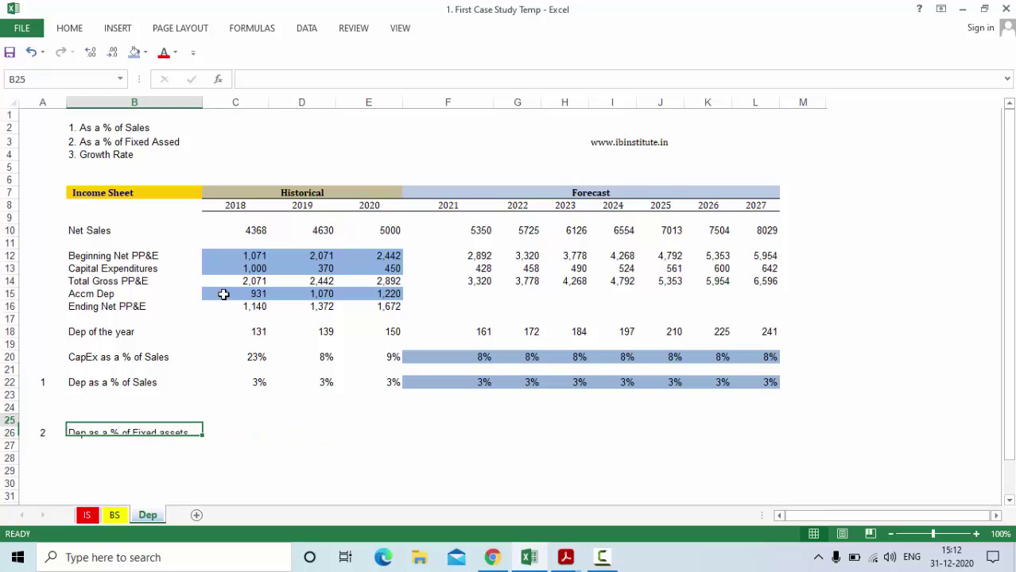
{"action": "key", "text": "Up"}
{"action": "key", "text": "Up"}
{"action": "type", "text": "Gro"}
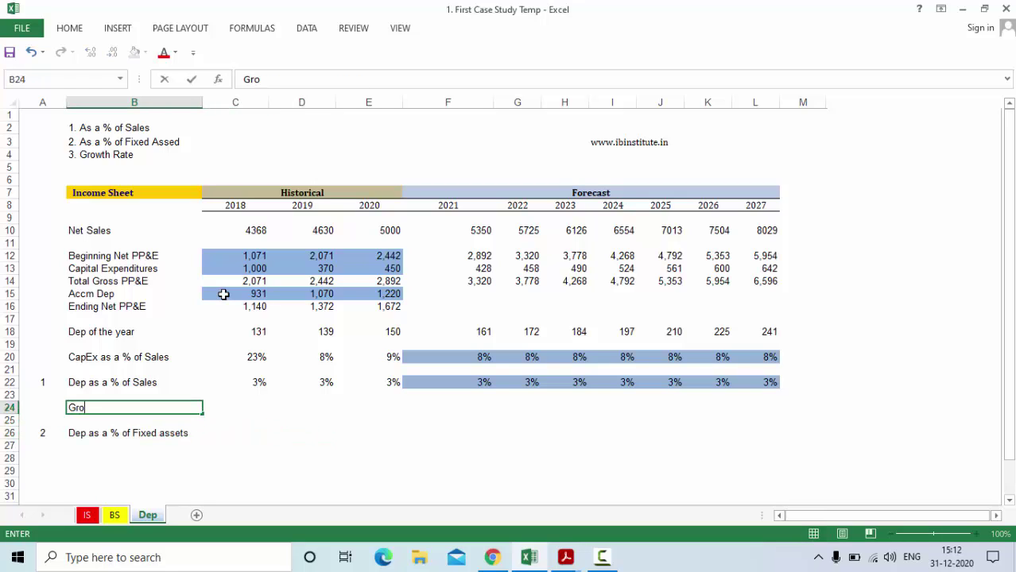
{"action": "type", "text": "ss Depreciab"}
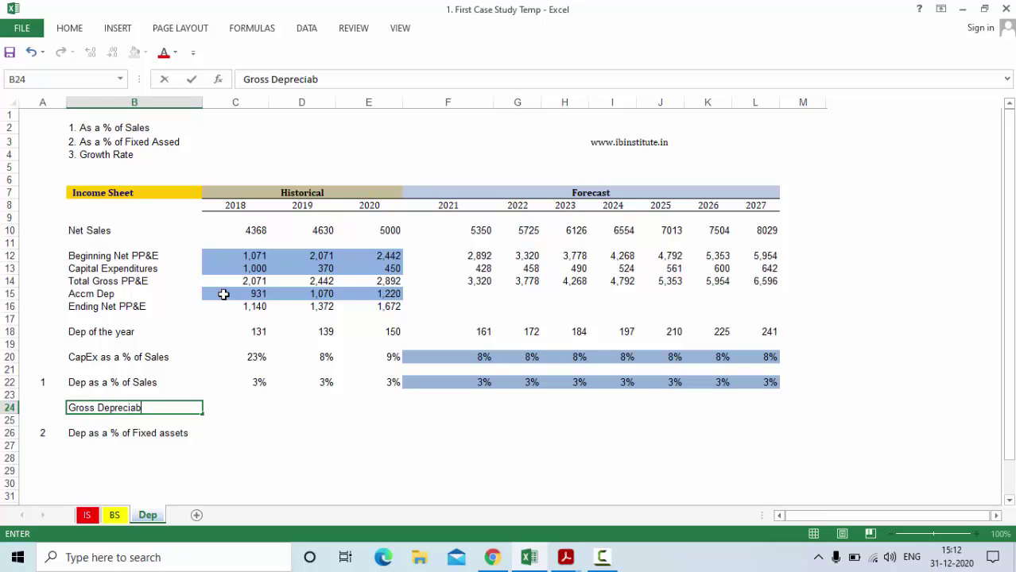
{"action": "type", "text": "le PP&E"}
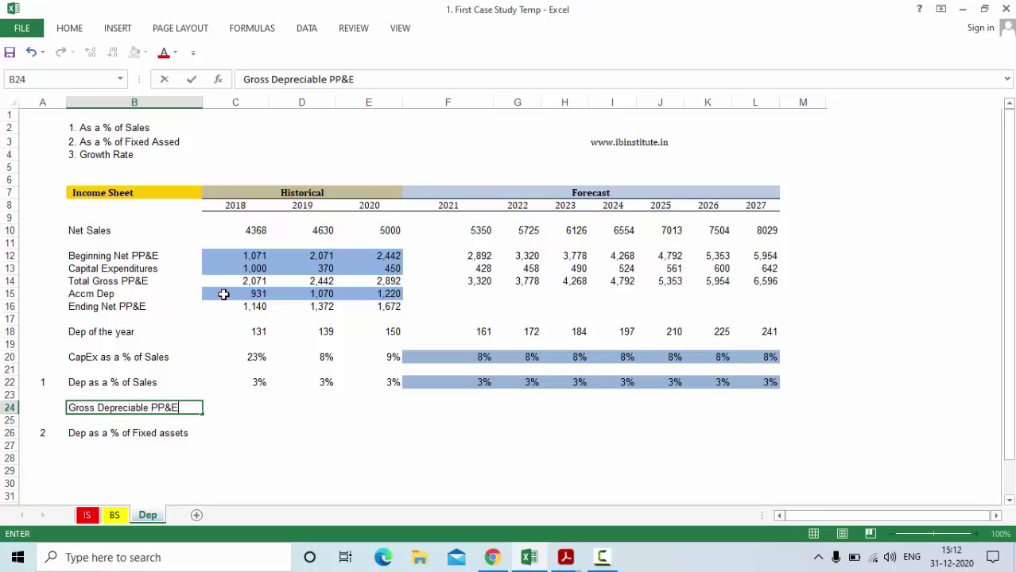
{"action": "key", "text": "Tab"}
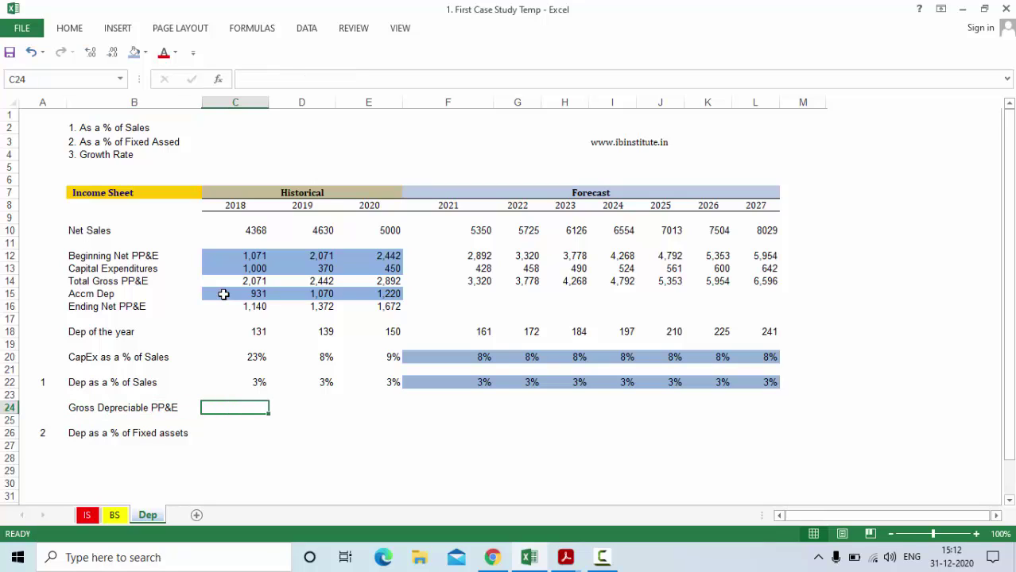
Calculate the 2018 Gross Depreciable PP&E in C24 as Total Gross PP&E less 71, with the formula =C14-71.
{"action": "type", "text": "="}
{"action": "key", "text": "Up"}
{"action": "key", "text": "Up"}
{"action": "key", "text": "Up"}
{"action": "key", "text": "Up"}
{"action": "key", "text": "Up"}
{"action": "key", "text": "Up"}
{"action": "key", "text": "Up"}
{"action": "key", "text": "Up"}
{"action": "key", "text": "Up"}
{"action": "key", "text": "Up"}
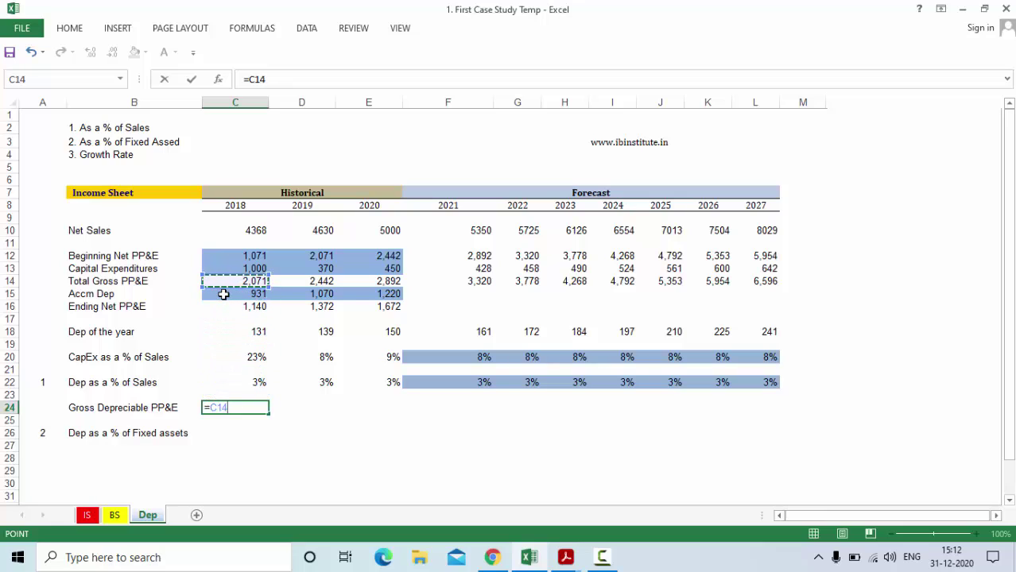
{"action": "type", "text": "-71"}
{"action": "key", "text": "ctrl+Return"}
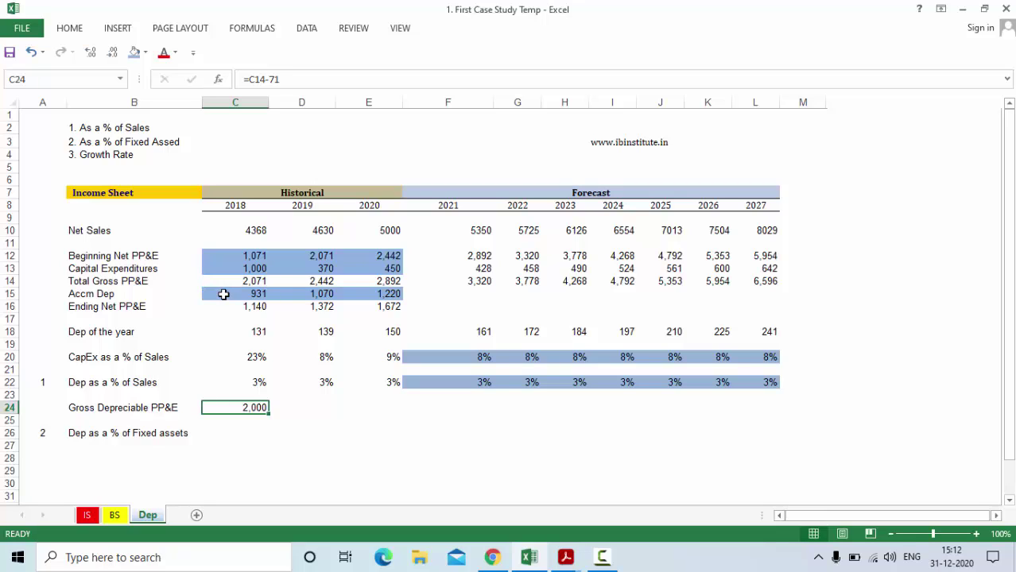
Calculate the 2019 Gross Depreciable PP&E in D24 with the formula =D14-42.
{"action": "key", "text": "Right"}
{"action": "type", "text": "=D14-71"}
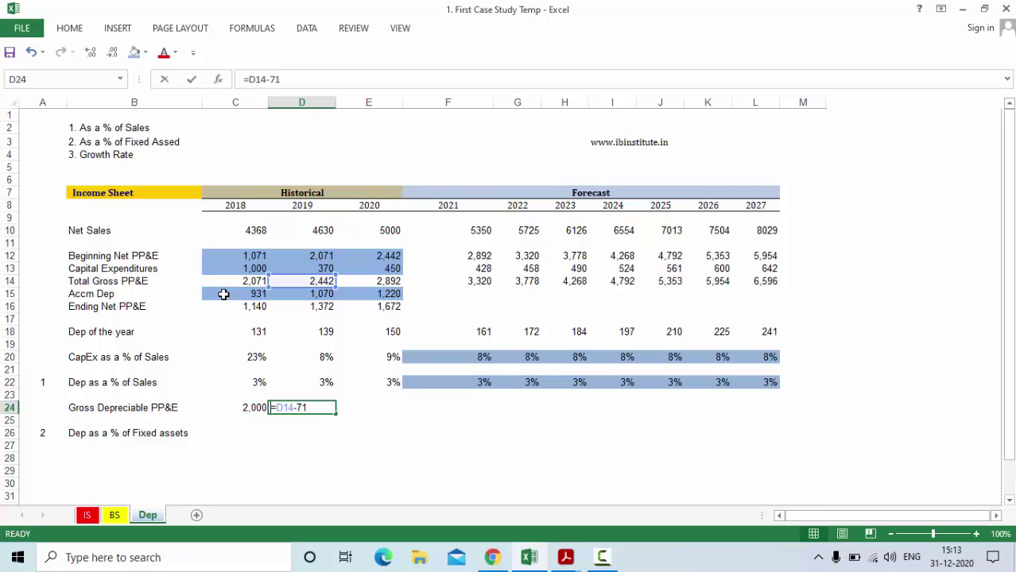
{"action": "key", "text": "BackSpace"}
{"action": "key", "text": "BackSpace"}
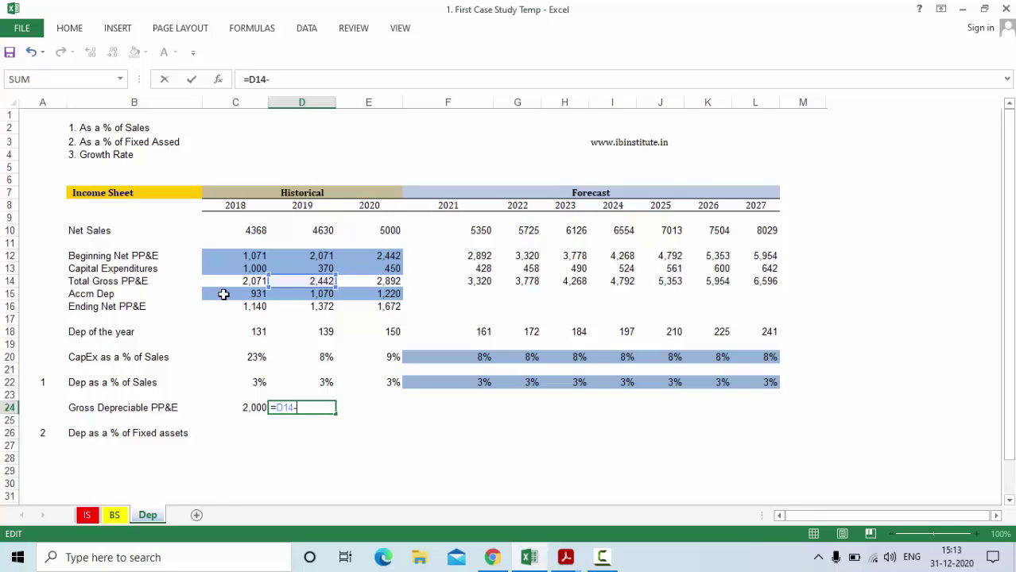
{"action": "type", "text": "42"}
{"action": "key", "text": "Tab"}
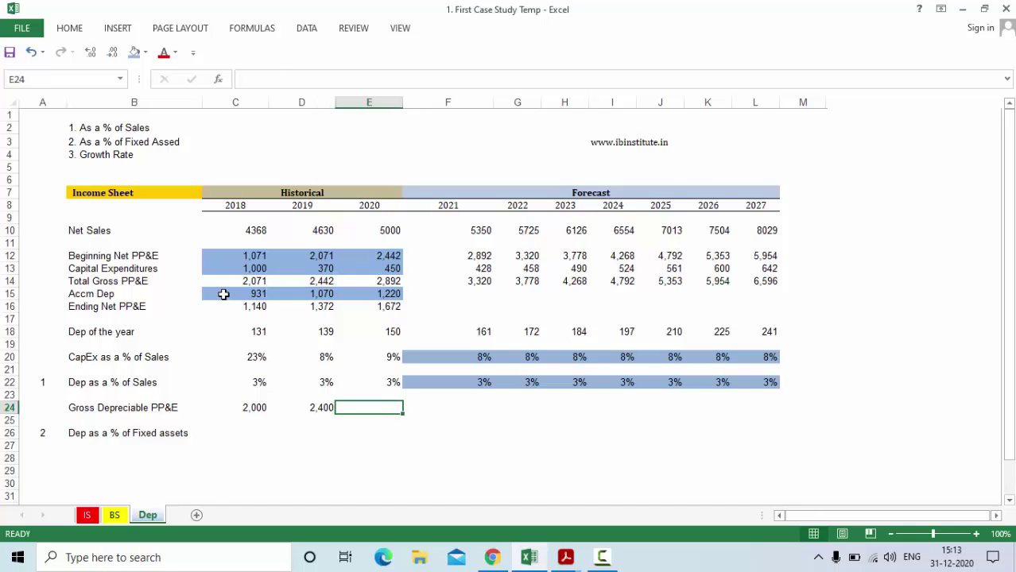
Copy the Gross Depreciable PP&E formula into E24 for 2020 and change the deduction to 242.
{"action": "key", "text": "ctrl+r"}
{"action": "key", "text": "F2"}
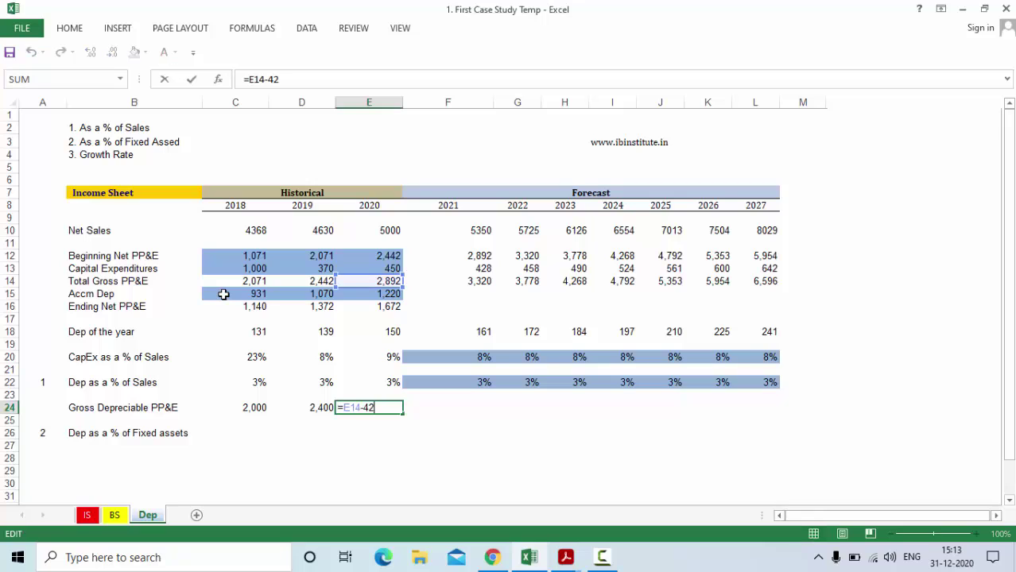
{"action": "key", "text": "Left"}
{"action": "key", "text": "Left"}
{"action": "type", "text": "2"}
{"action": "key", "text": "Return"}
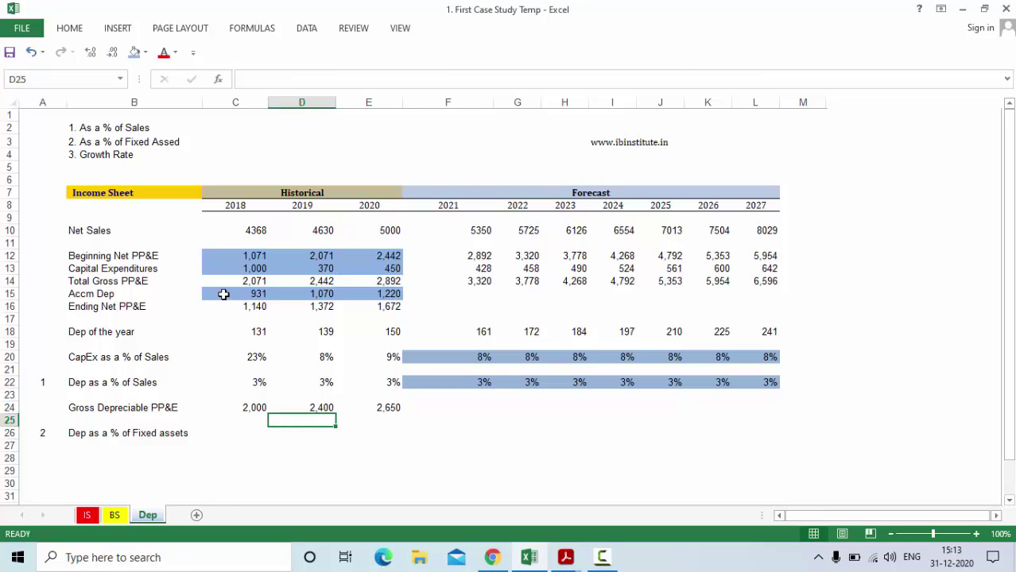
{"action": "key", "text": "Up"}
{"action": "key", "text": "Left"}
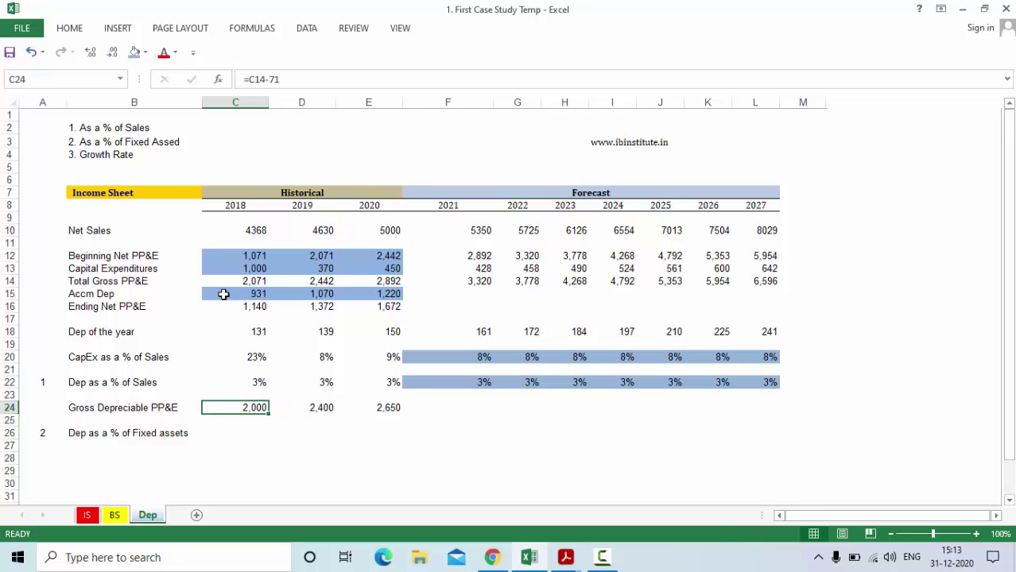
{"action": "key", "text": "shift+Right"}
{"action": "key", "text": "shift+Right"}
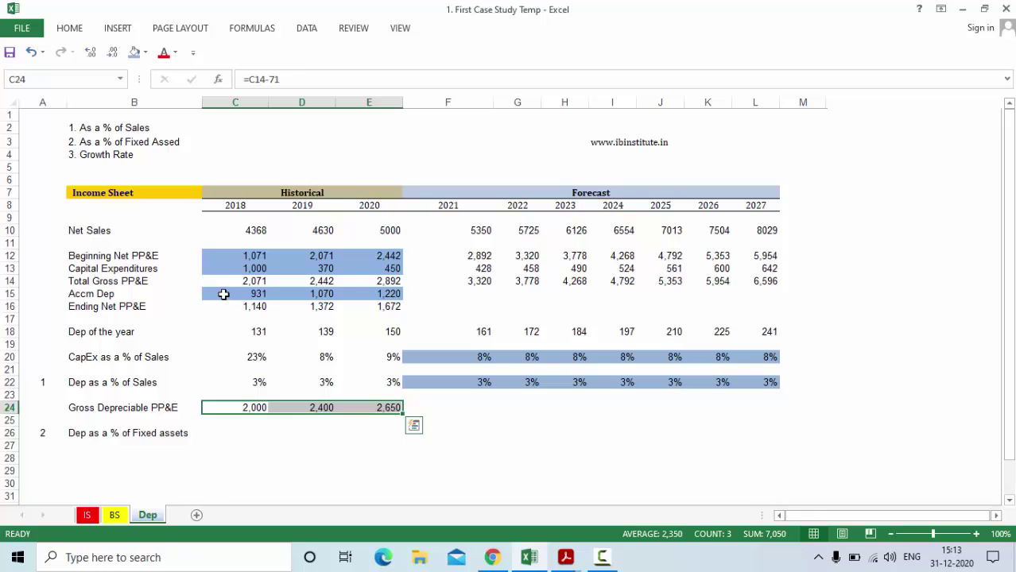
Calculate the 2019 depreciation as a percentage of fixed assets in D26 with =D18/AVERAGE(C24:D24).
{"action": "key", "text": "Down"}
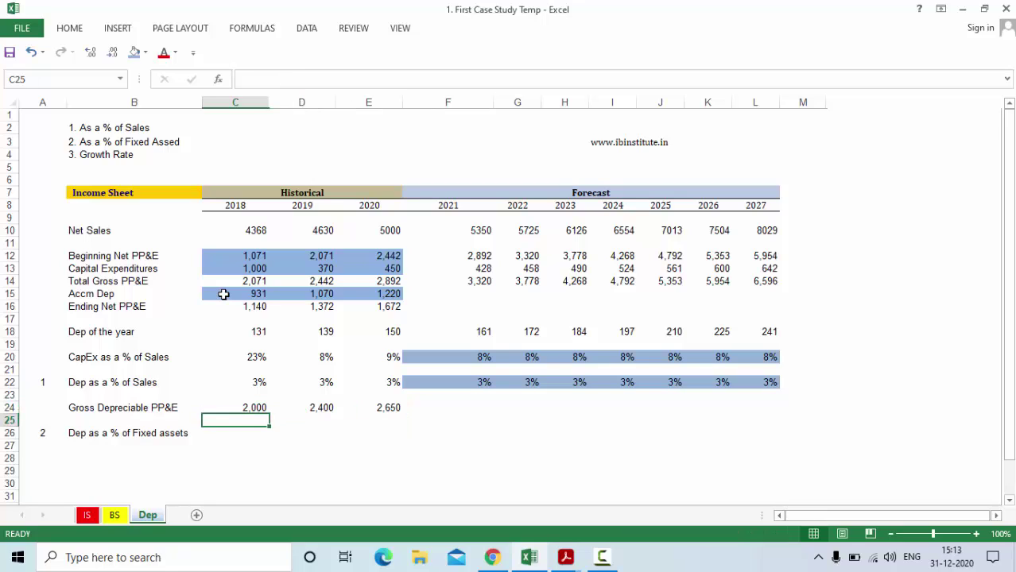
{"action": "key", "text": "Down"}
{"action": "key", "text": "Right"}
{"action": "type", "text": "="}
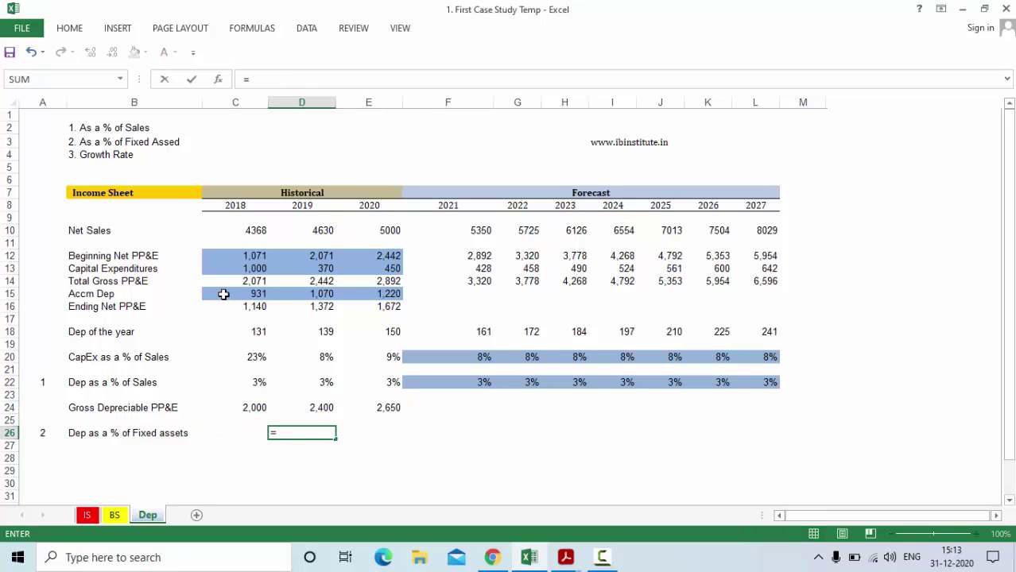
{"action": "key", "text": "Up"}
{"action": "key", "text": "Up"}
{"action": "key", "text": "Up"}
{"action": "key", "text": "Up"}
{"action": "key", "text": "Up"}
{"action": "key", "text": "Up"}
{"action": "key", "text": "Up"}
{"action": "key", "text": "Up"}
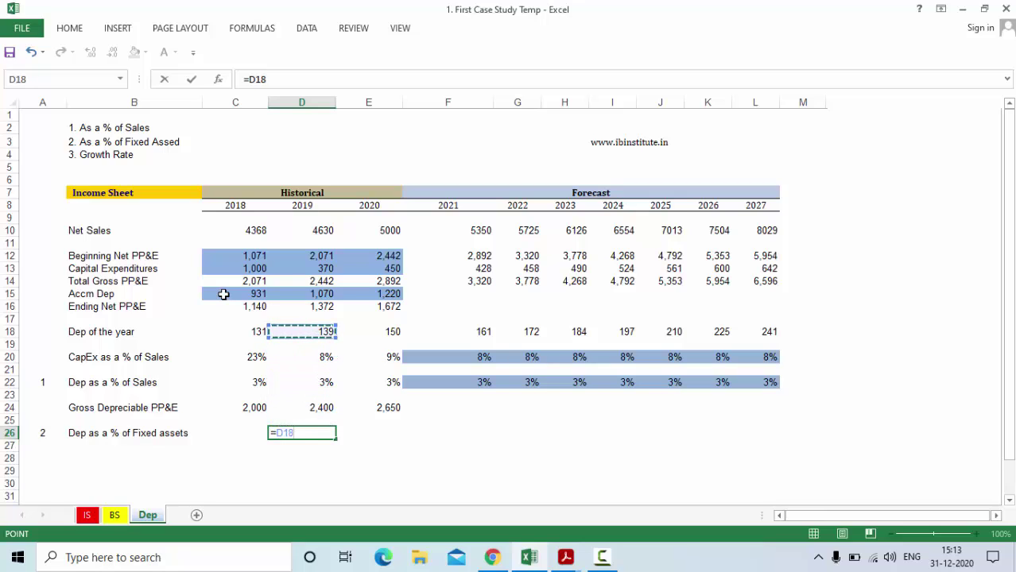
{"action": "type", "text": "/ave"}
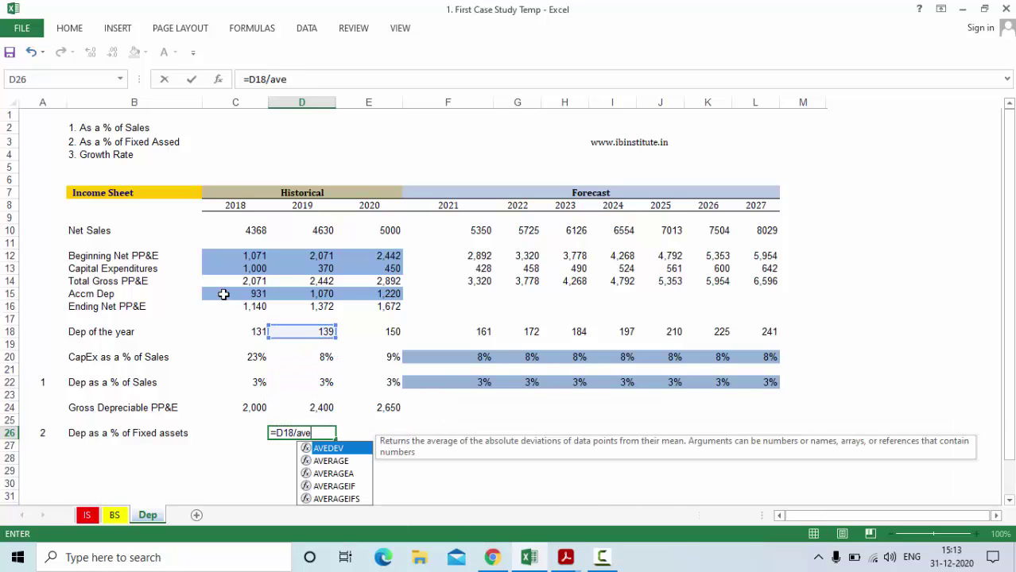
{"action": "key", "text": "Right"}
{"action": "key", "text": "Right"}
{"action": "key", "text": "Left"}
{"action": "key", "text": "Left"}
{"action": "key", "text": "F2"}
{"action": "key", "text": "BackSpace"}
{"action": "key", "text": "BackSpace"}
{"action": "key", "text": "BackSpace"}
{"action": "type", "text": "average("}
{"action": "key", "text": "Up"}
{"action": "key", "text": "Up"}
{"action": "key", "text": "Left"}
{"action": "key", "text": "shift+Right"}
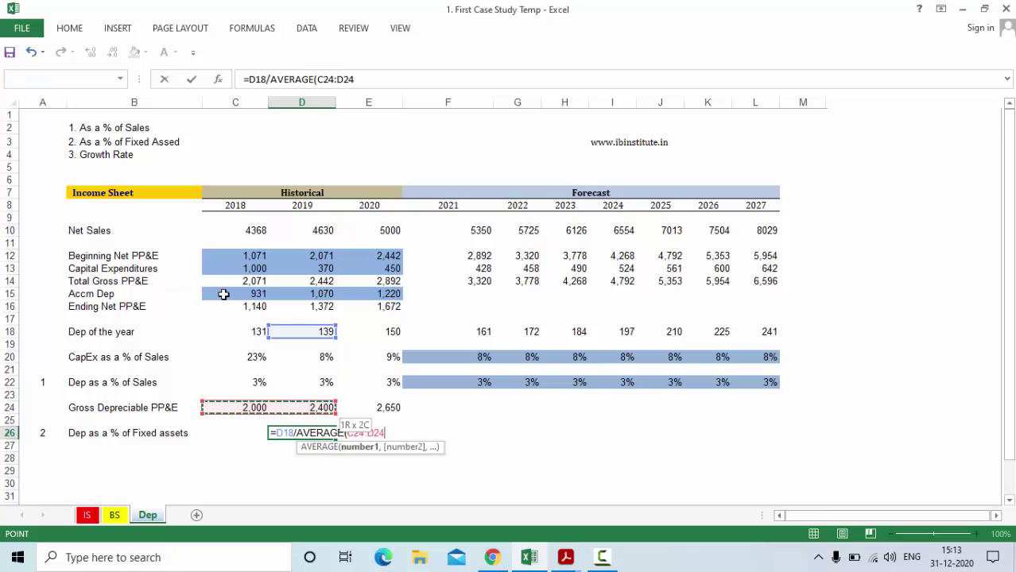
{"action": "type", "text": ")"}
{"action": "key", "text": "Return"}
{"action": "key", "text": "Up"}
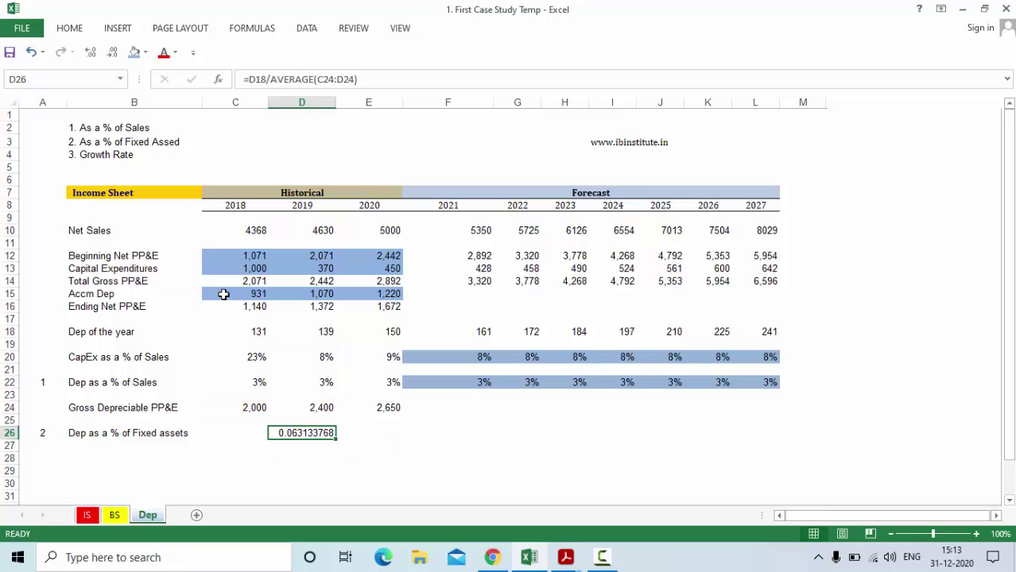
Copy the D26 formula to E26 for 2020 and format both cells as percentages with two decimals.
{"action": "key", "text": "shift+Right"}
{"action": "key", "text": "ctrl+r"}
{"action": "key", "text": "ctrl+shift+5"}
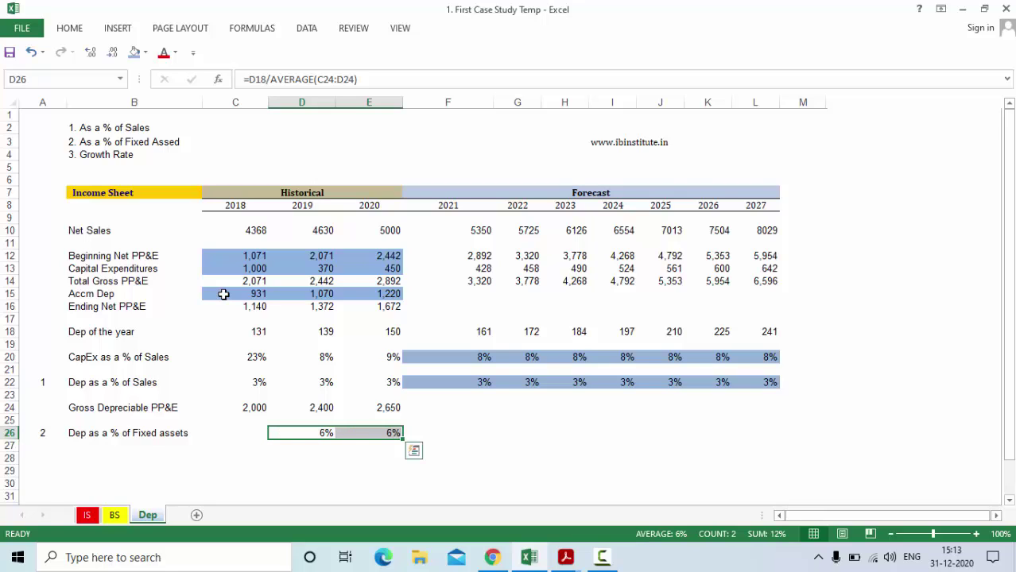
{"action": "left_click", "coordinate": [90, 52]}
{"action": "left_click", "coordinate": [91, 52]}
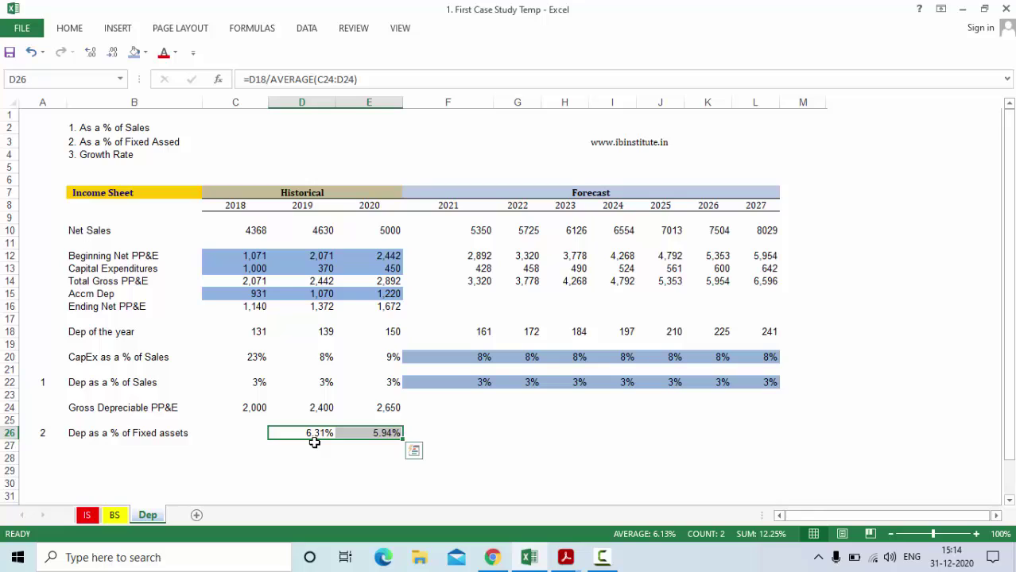
Enter a 6% forecast rate in F26, copy it through 2027 (L26) and shade the range blue.
{"action": "left_click", "coordinate": [314, 439]}
{"action": "key", "text": "Right"}
{"action": "key", "text": "Right"}
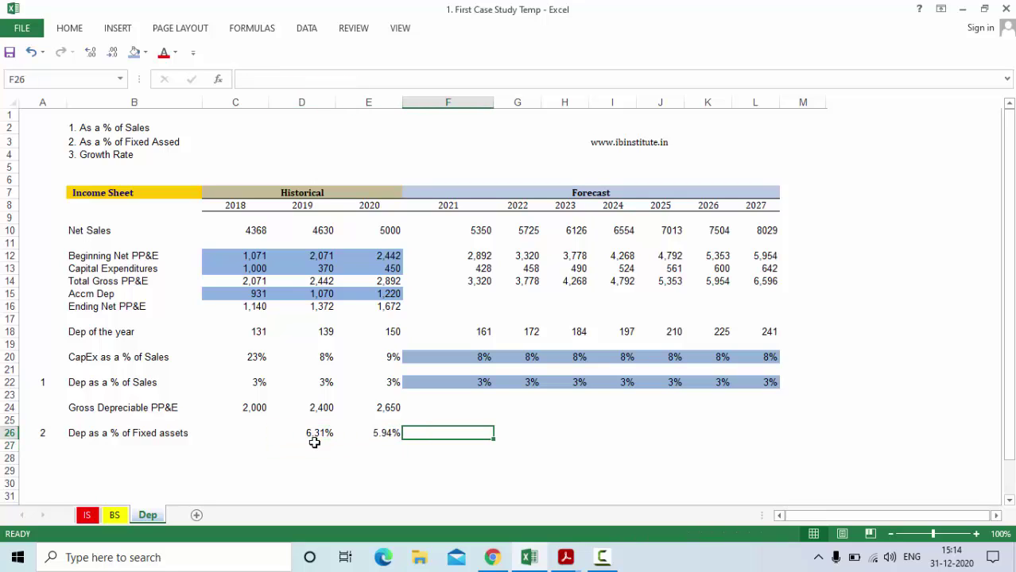
{"action": "type", "text": "6%"}
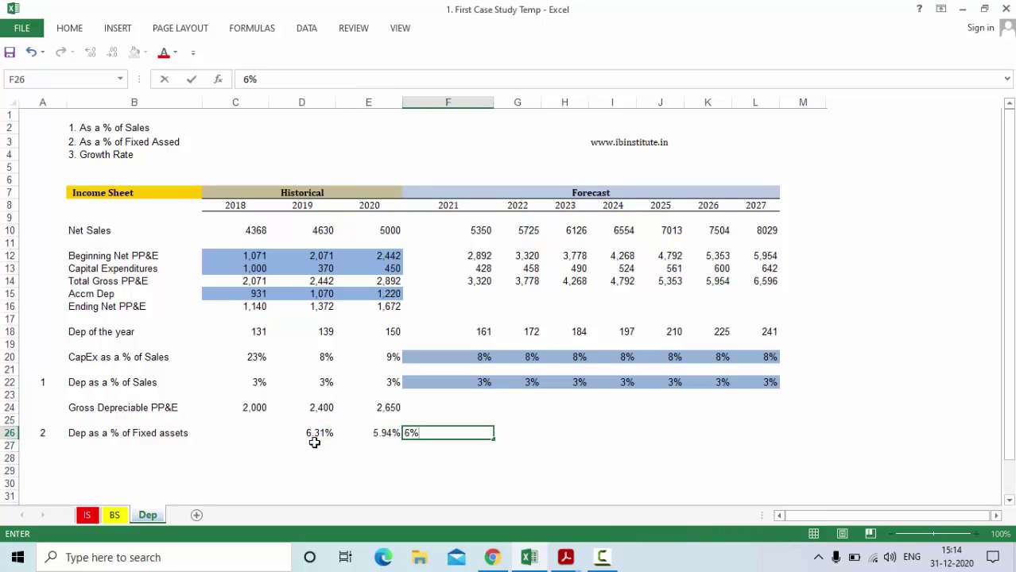
{"action": "key", "text": "ctrl+Return"}
{"action": "key", "text": "shift+Right"}
{"action": "key", "text": "shift+Right"}
{"action": "key", "text": "shift+Right"}
{"action": "key", "text": "shift+Right"}
{"action": "key", "text": "shift+Right"}
{"action": "key", "text": "shift+Right"}
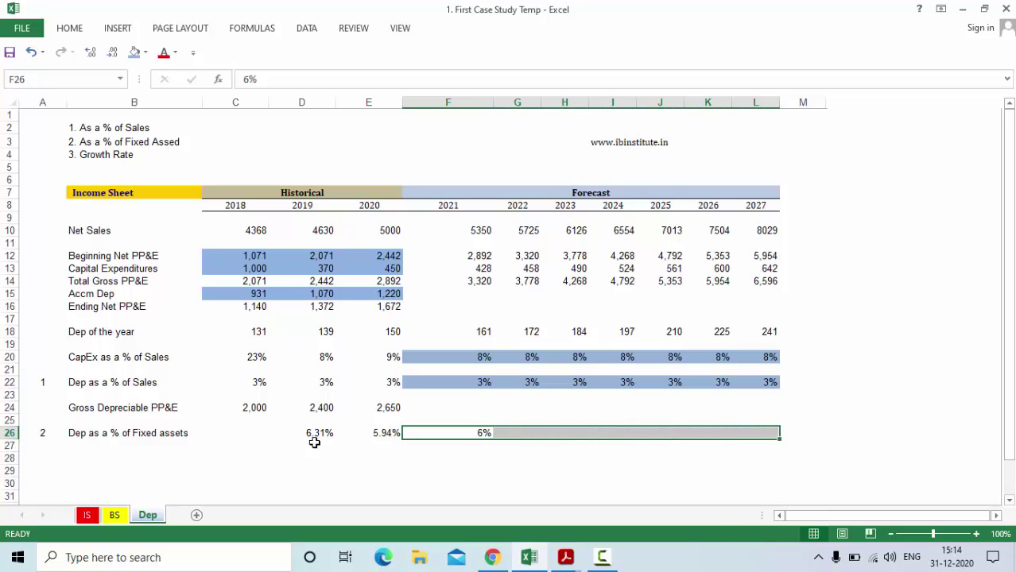
{"action": "key", "text": "ctrl+r"}
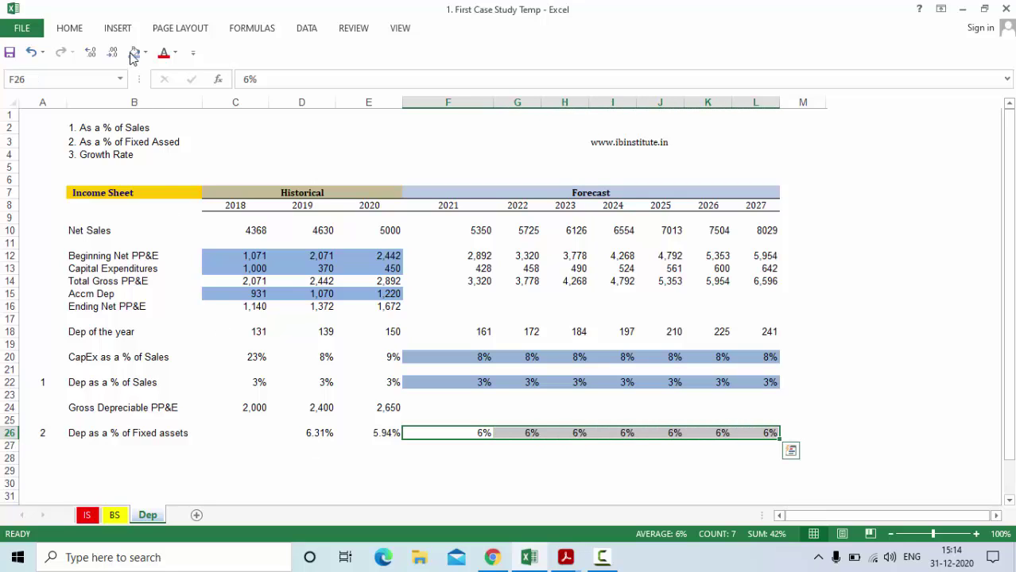
{"action": "left_click", "coordinate": [134, 53]}
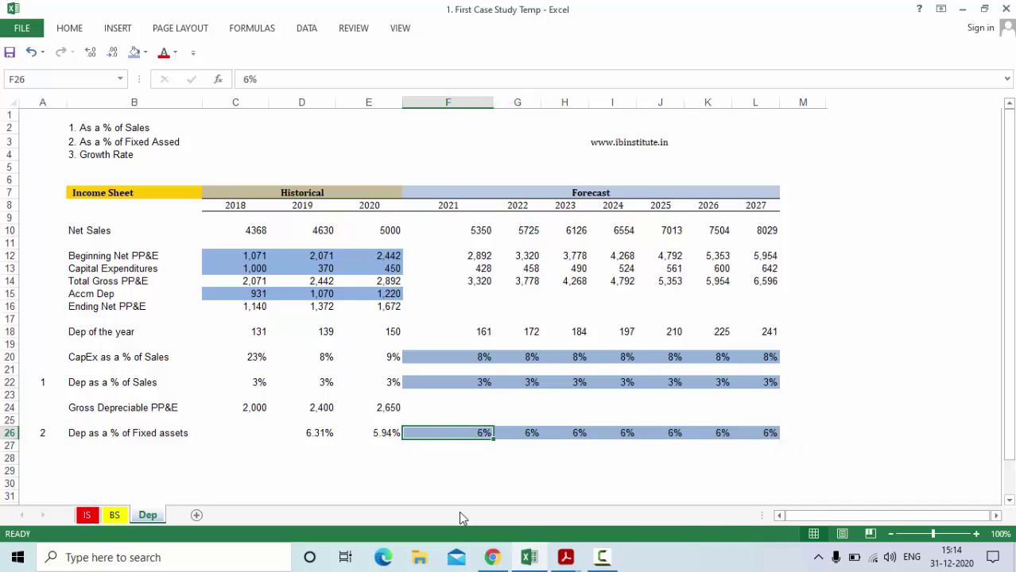
Enter the method number 3 in A29.
{"action": "key", "text": "Left"}
{"action": "key", "text": "Left"}
{"action": "key", "text": "Left"}
{"action": "key", "text": "Left"}
{"action": "key", "text": "Left"}
{"action": "key", "text": "Down"}
{"action": "key", "text": "Down"}
{"action": "key", "text": "Down"}
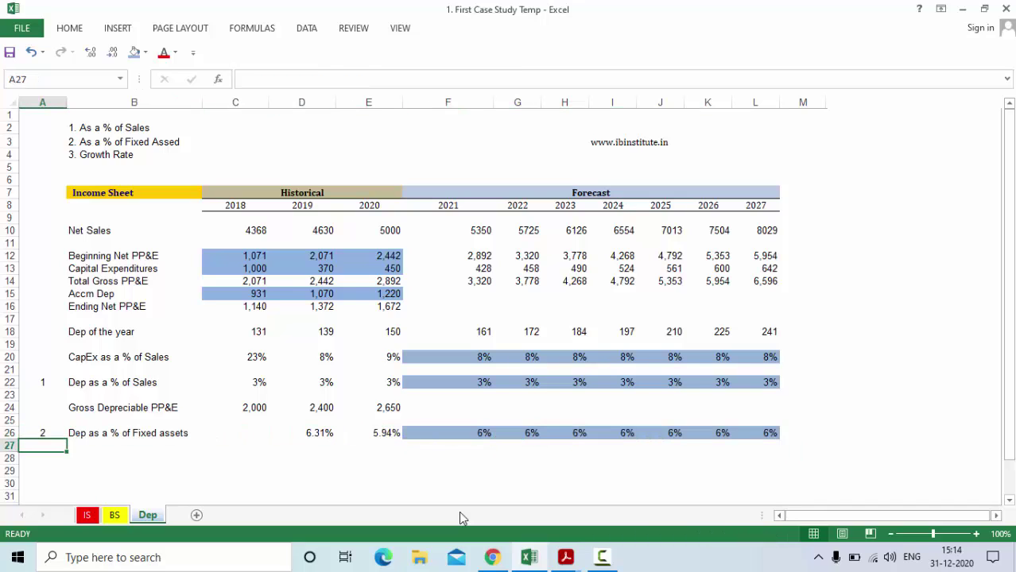
{"action": "type", "text": "3"}
{"action": "key", "text": "ctrl+Return"}
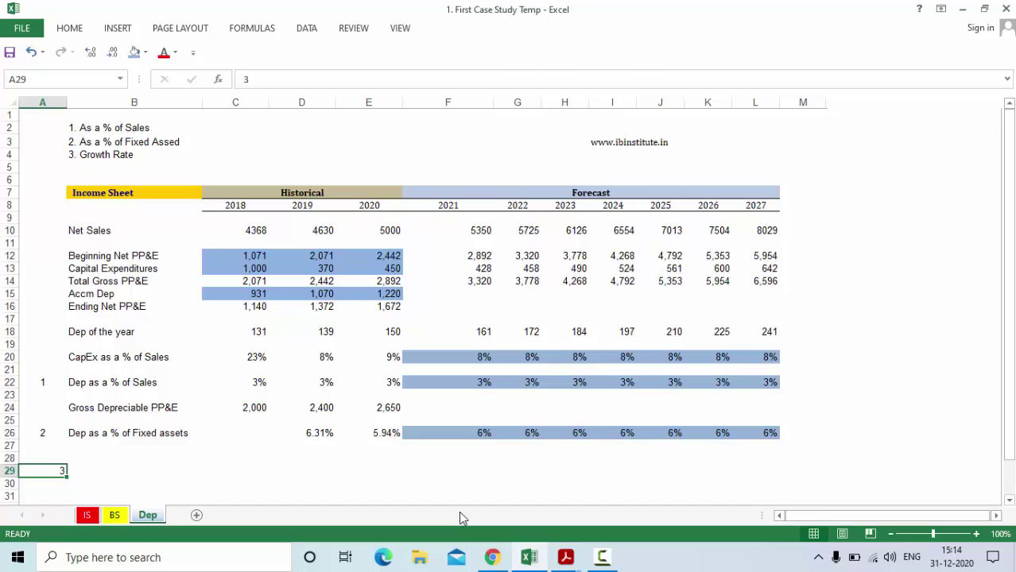
Centre the method number in A29 and label B29 as Growth Rate.
{"action": "key", "text": "alt+h"}
{"action": "key", "text": "a"}
{"action": "key", "text": "c"}
{"action": "key", "text": "Right"}
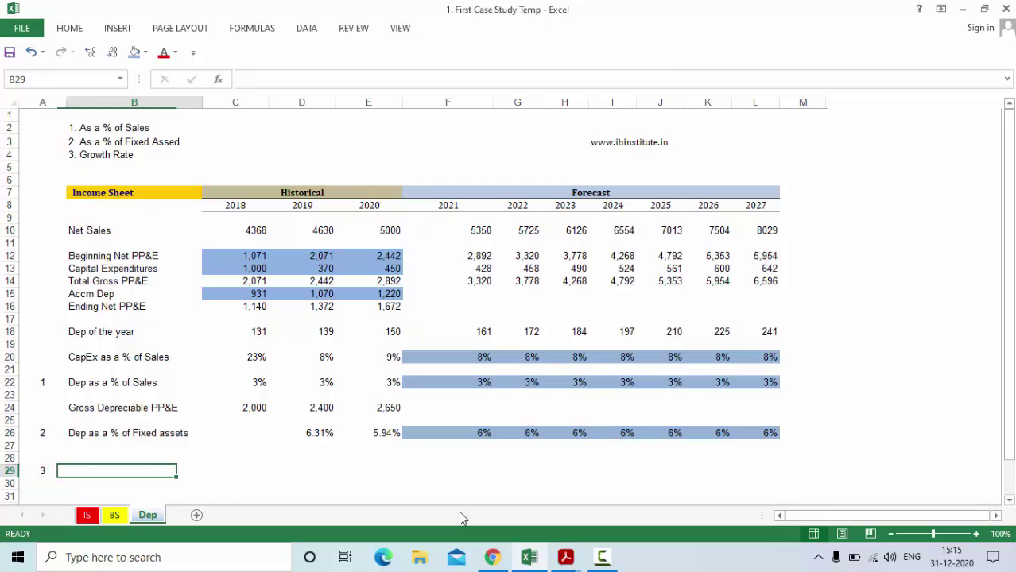
{"action": "type", "text": "Growth Rate"}
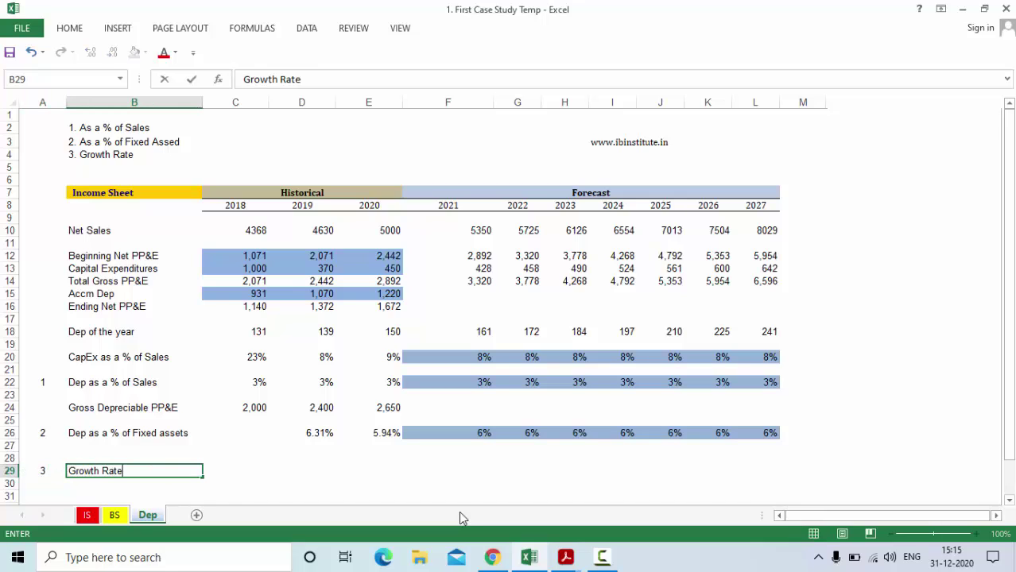
Calculate the 2019 depreciation growth rate in D29 with =D18/C18-1.
{"action": "key", "text": "Right"}
{"action": "key", "text": "Right"}
{"action": "type", "text": "="}
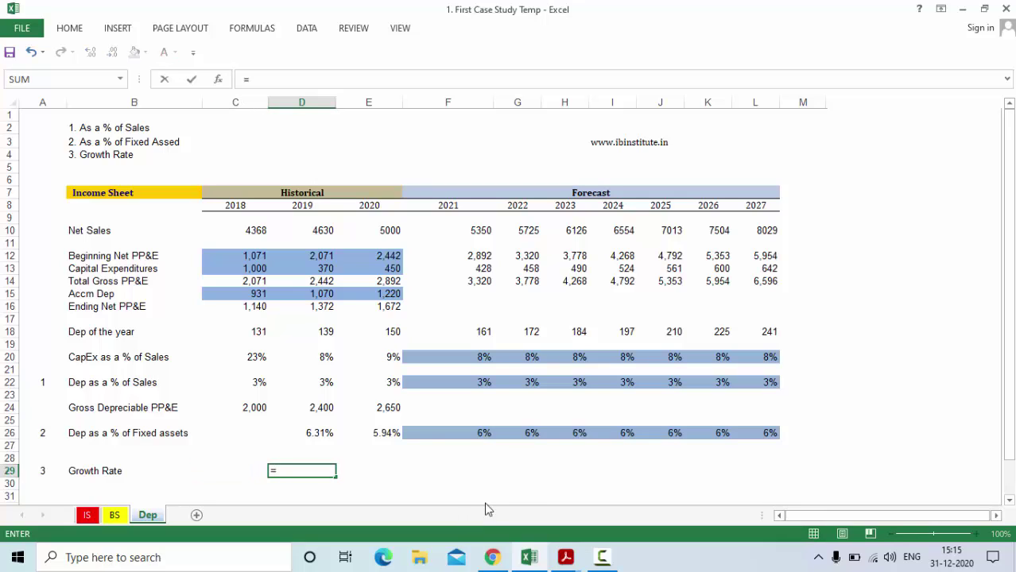
{"action": "left_click", "coordinate": [328, 332]}
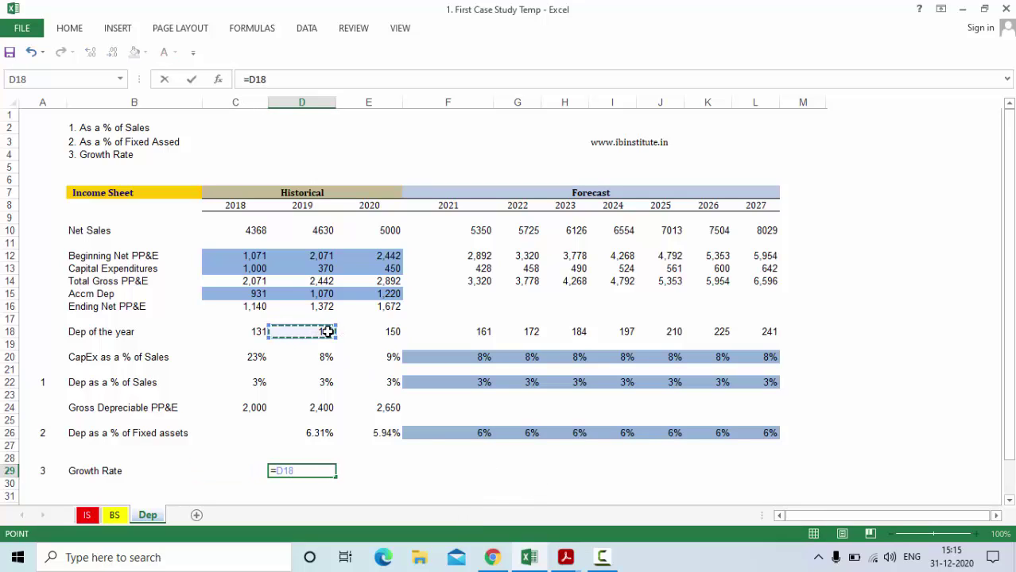
{"action": "type", "text": "/"}
{"action": "left_click", "coordinate": [244, 333]}
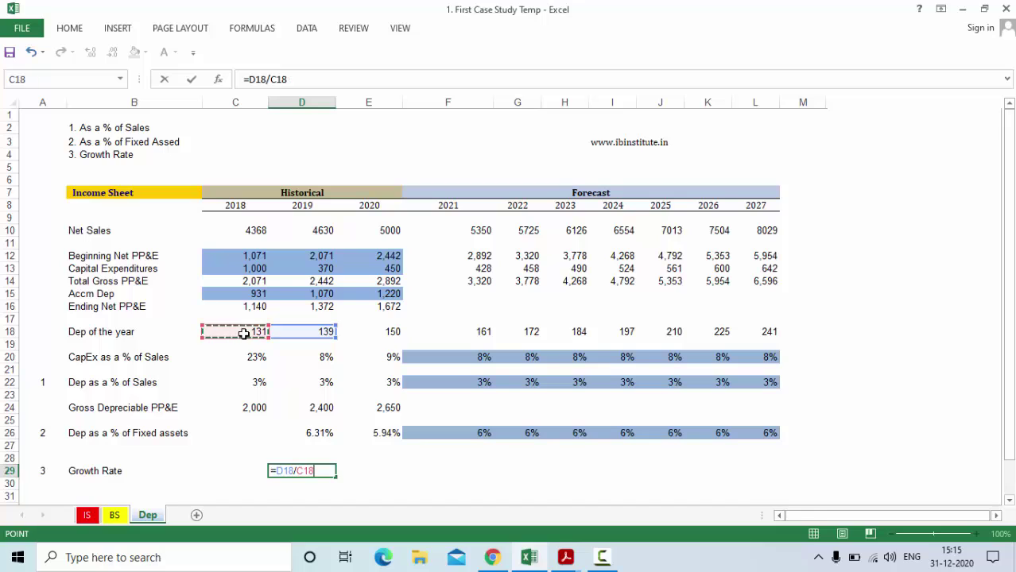
{"action": "type", "text": "-"}
{"action": "key", "text": "Return"}
{"action": "key", "text": "Left"}
{"action": "key", "text": "Left"}
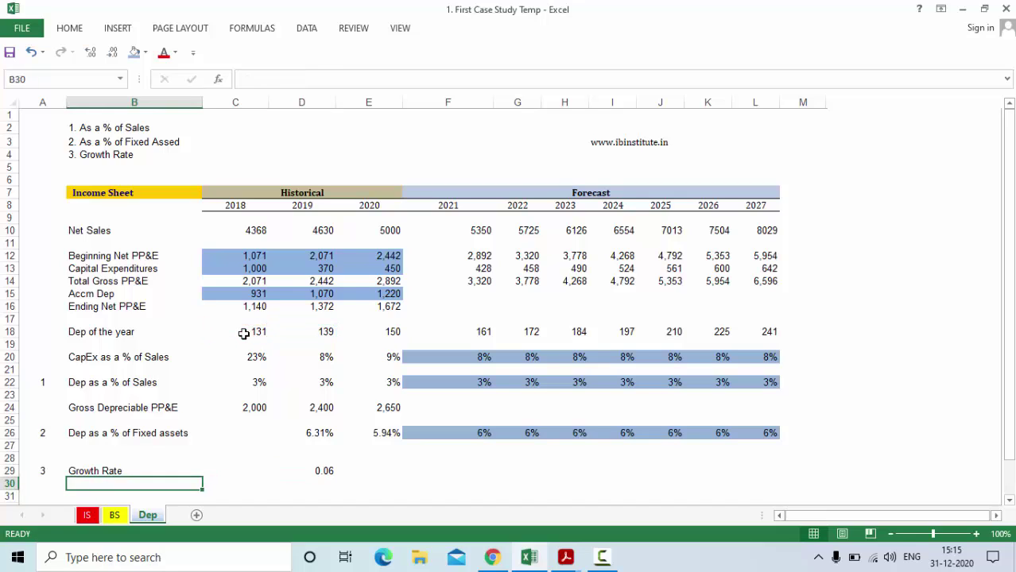
Copy the D29 growth formula to E29 for 2020 and format both cells as percentages.
{"action": "key", "text": "Up"}
{"action": "key", "text": "Right"}
{"action": "key", "text": "Right"}
{"action": "key", "text": "shift+Right"}
{"action": "key", "text": "ctrl+r"}
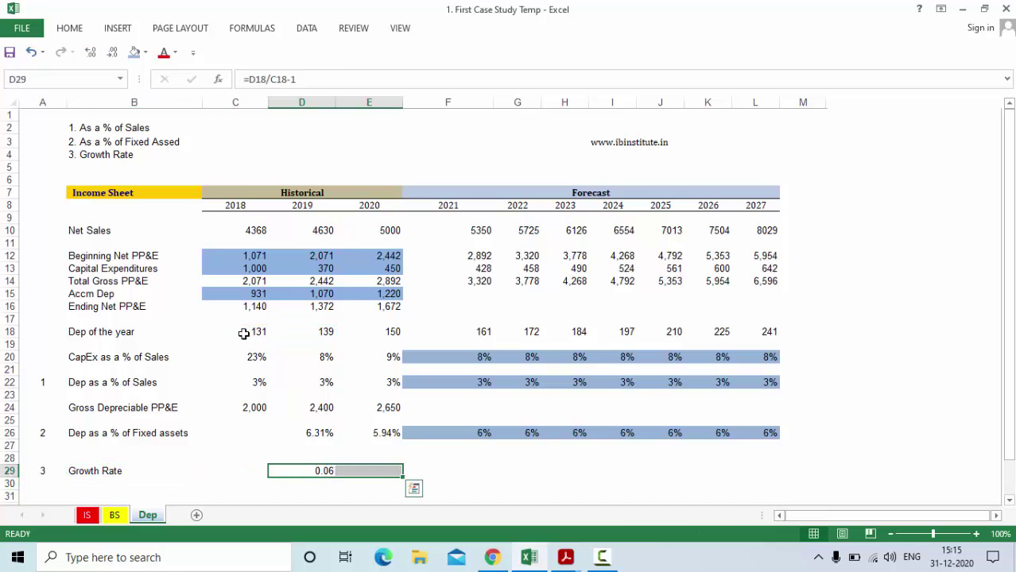
{"action": "key", "text": "ctrl+shift+5"}
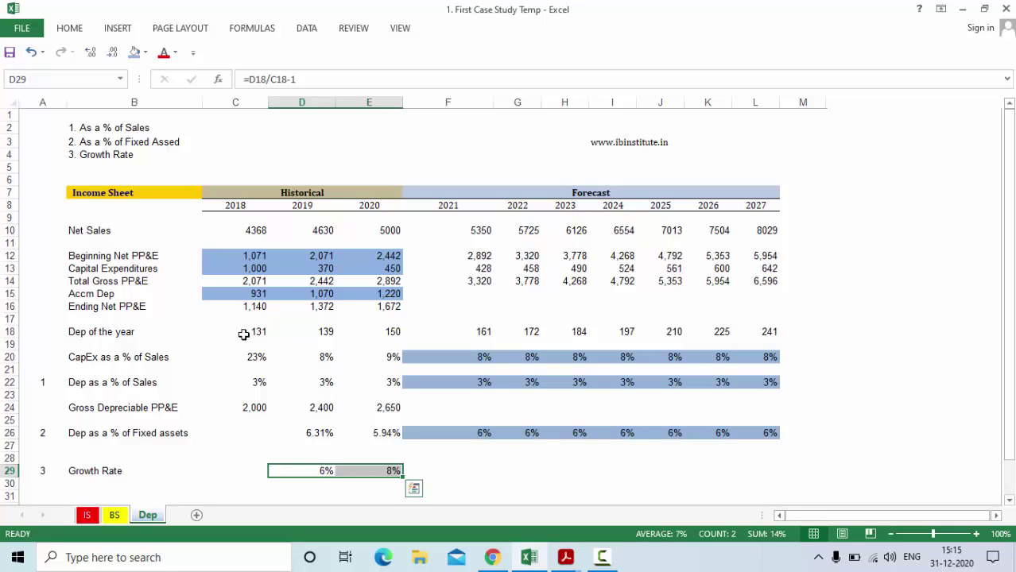
Enter a 7% growth rate in F29, link G29 to it with =F29 and copy that through L29.
{"action": "left_click", "coordinate": [431, 474]}
{"action": "type", "text": "7%"}
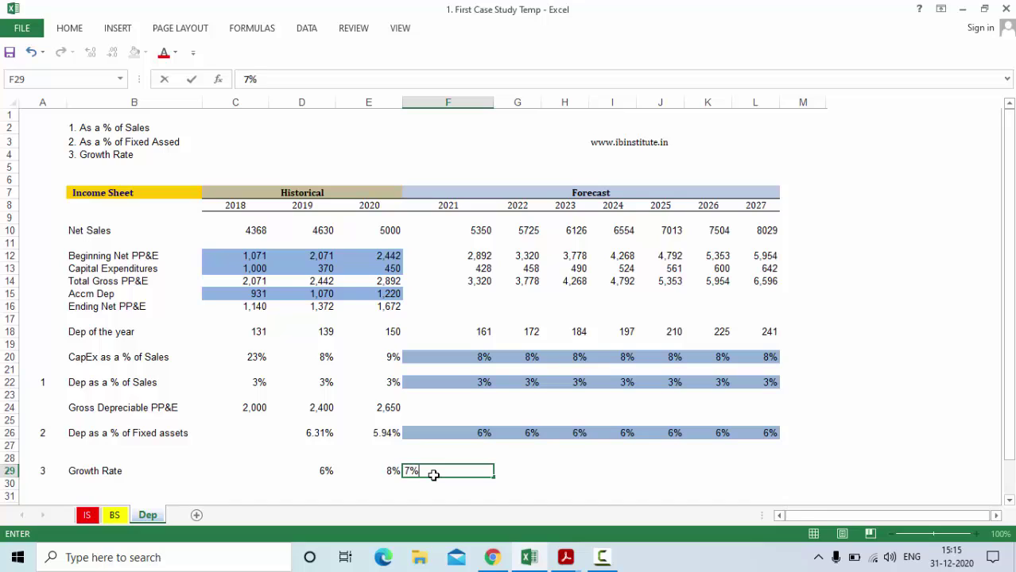
{"action": "key", "text": "ctrl+Return"}
{"action": "key", "text": "Right"}
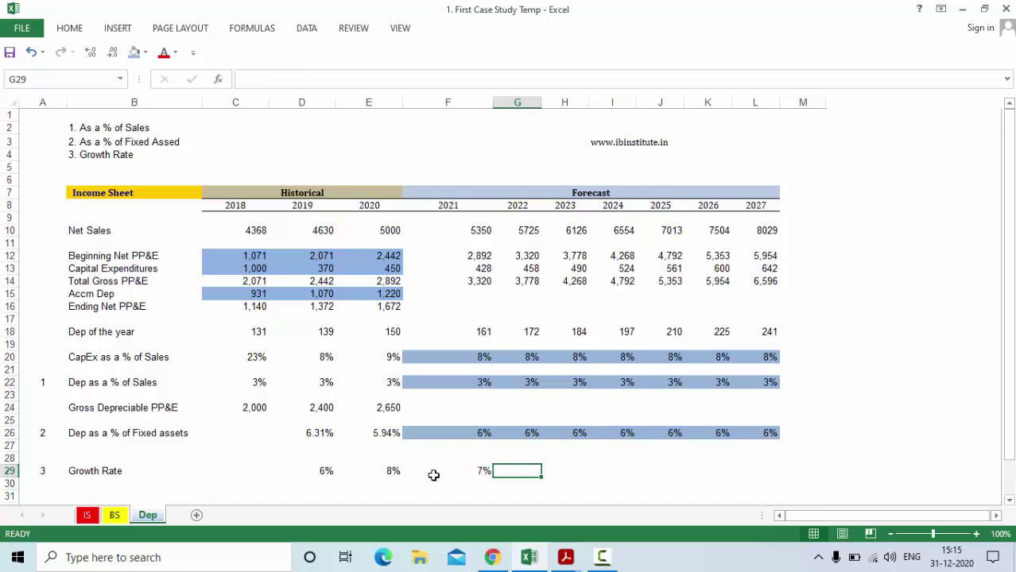
{"action": "type", "text": "="}
{"action": "key", "text": "Left"}
{"action": "key", "text": "Return"}
{"action": "key", "text": "Up"}
{"action": "key", "text": "shift+Right"}
{"action": "key", "text": "shift+Right"}
{"action": "key", "text": "shift+Right"}
{"action": "key", "text": "shift+Right"}
{"action": "key", "text": "shift+Right"}
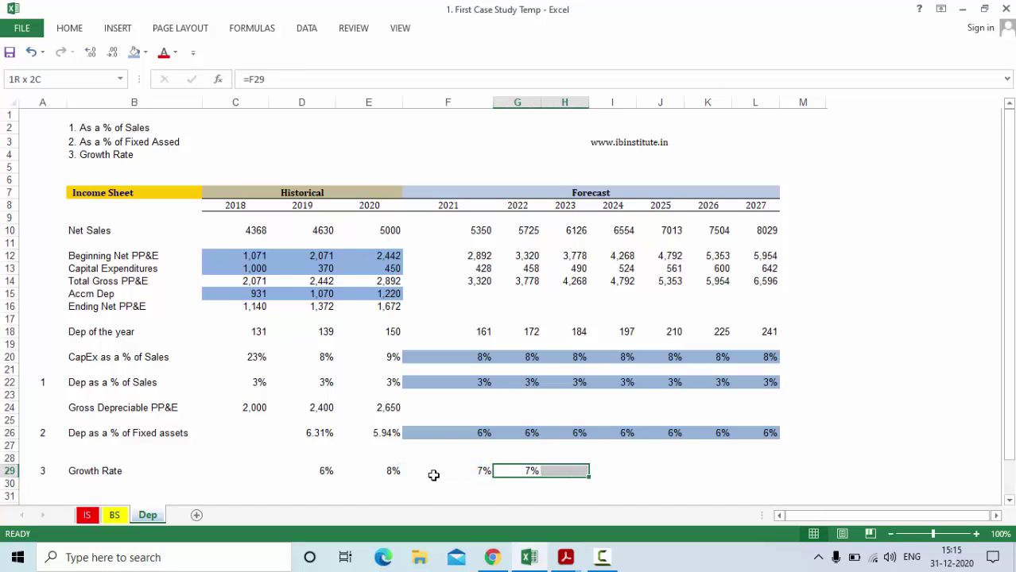
{"action": "key", "text": "ctrl+r"}
Shade the forecast growth rates in F29:L29 blue.
{"action": "left_click", "coordinate": [433, 475]}
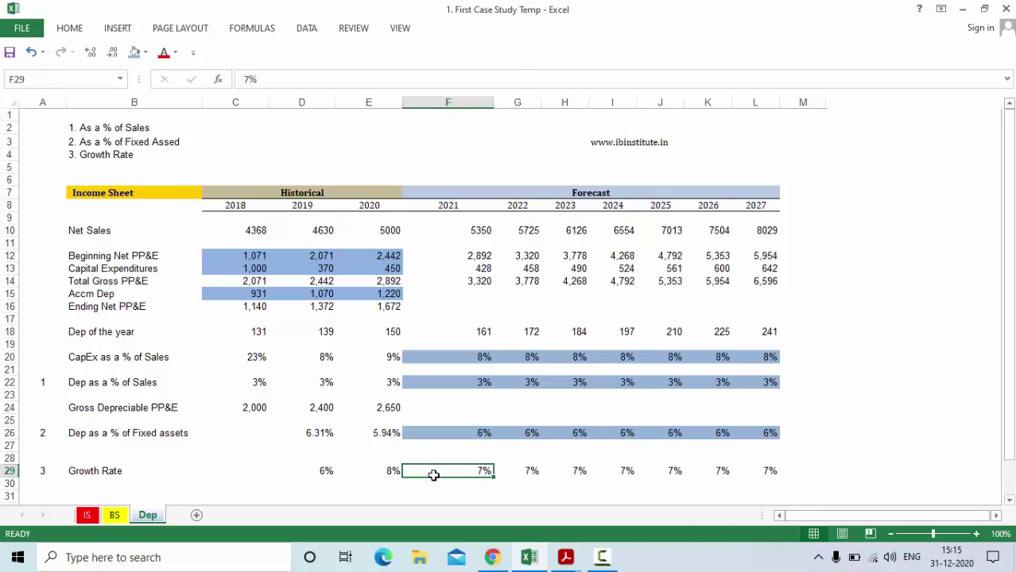
{"action": "key", "text": "ctrl+shift+Right"}
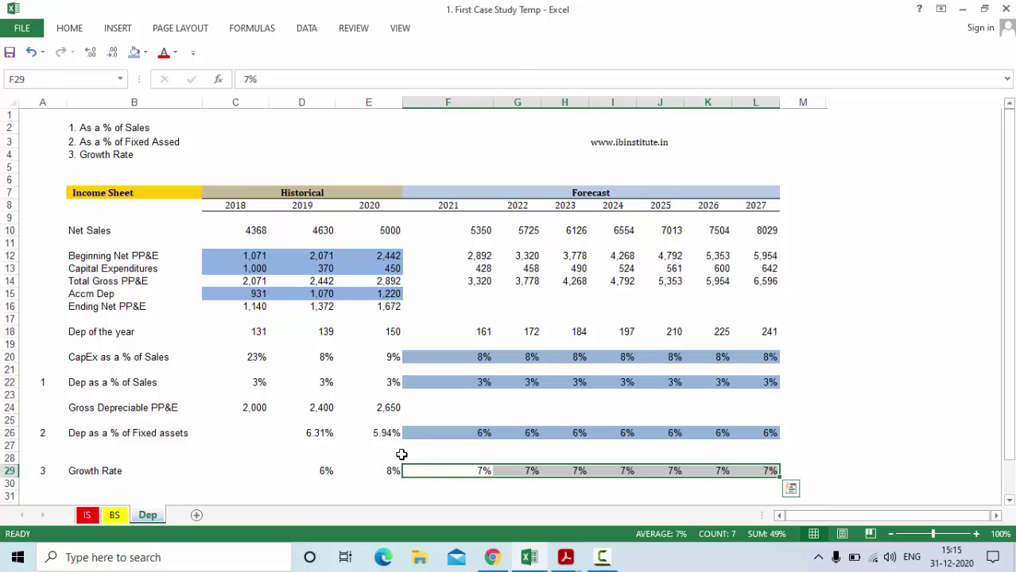
{"action": "left_click", "coordinate": [136, 53]}
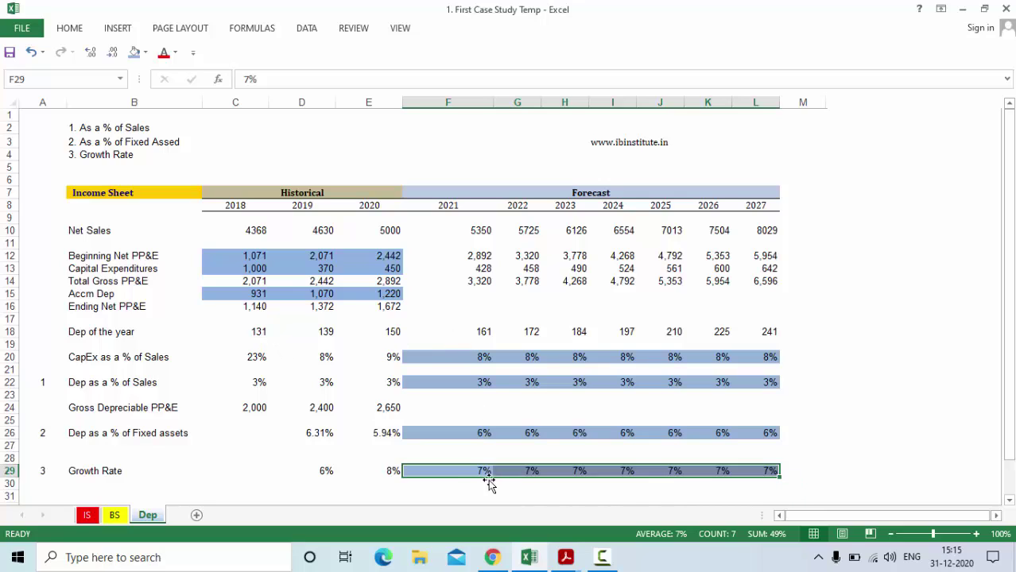
{"action": "left_click_drag", "start_coordinate": [463, 469], "coordinate": [754, 468]}
{"action": "left_click_drag", "start_coordinate": [468, 335], "coordinate": [755, 330]}
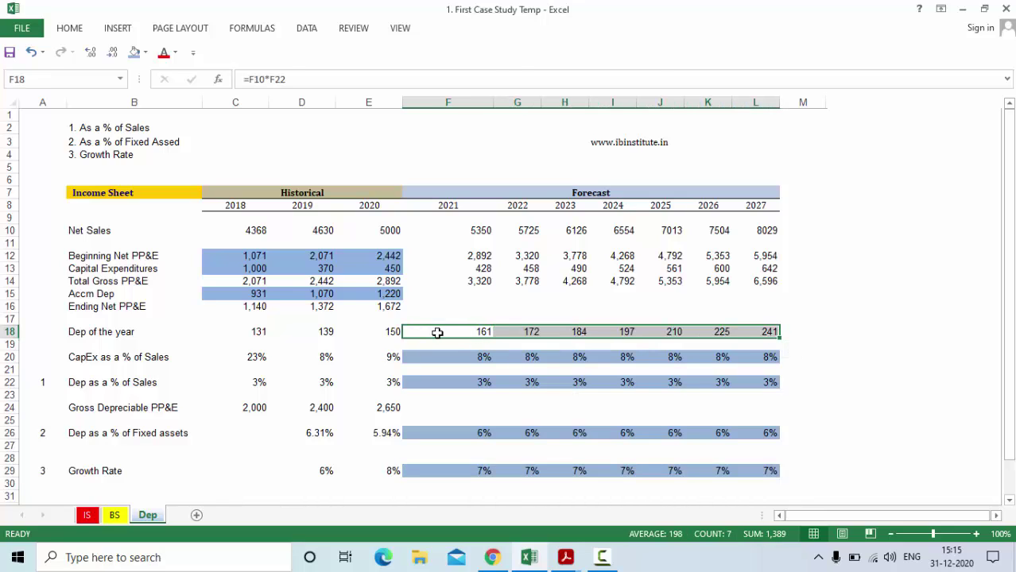
{"action": "left_click_drag", "start_coordinate": [440, 331], "coordinate": [757, 331]}
{"action": "left_click_drag", "start_coordinate": [451, 432], "coordinate": [751, 435]}
{"action": "left_click_drag", "start_coordinate": [469, 469], "coordinate": [718, 468]}
{"action": "left_click", "coordinate": [471, 332]}
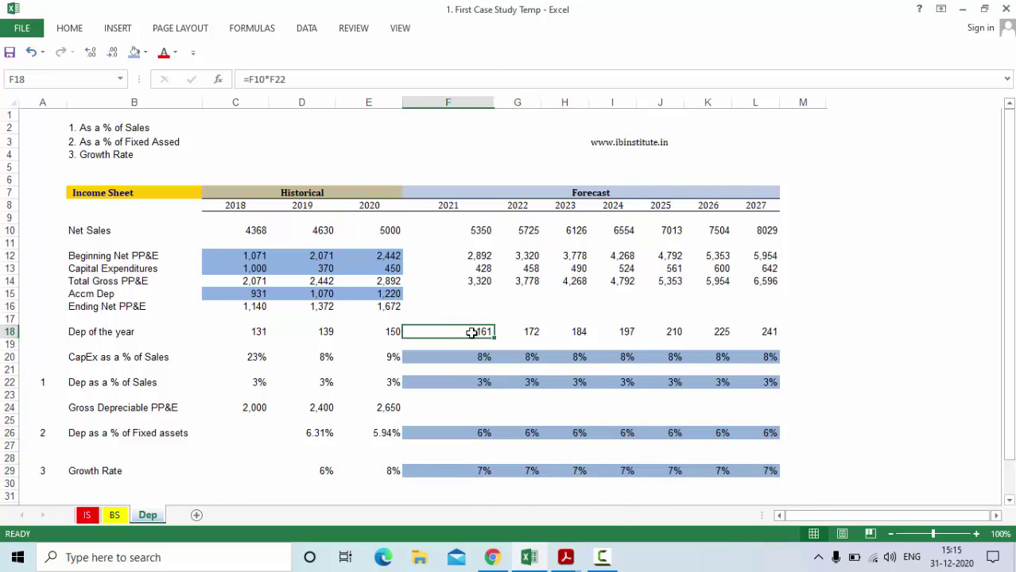
{"action": "left_click_drag", "start_coordinate": [472, 332], "coordinate": [748, 332]}
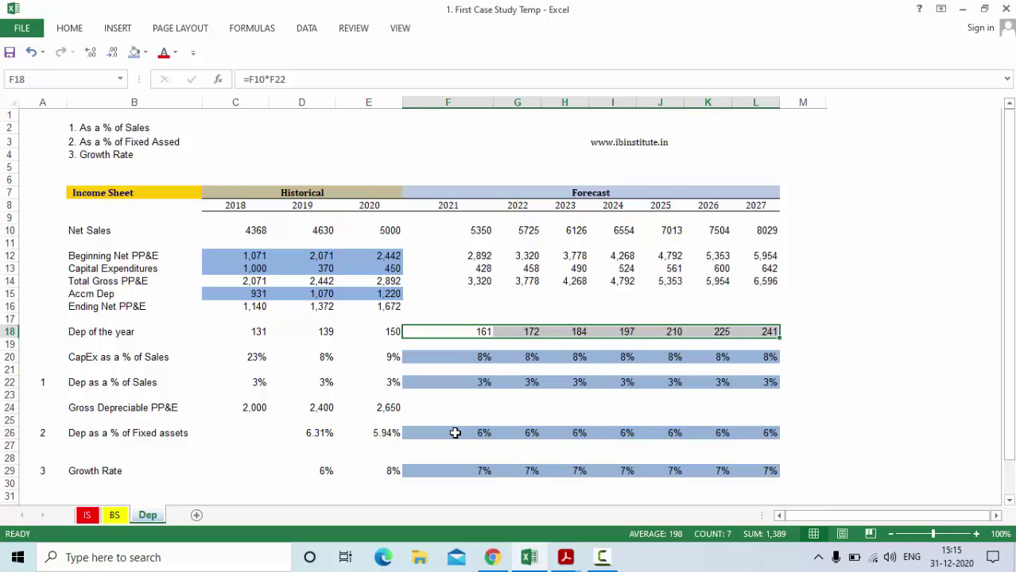
{"action": "left_click_drag", "start_coordinate": [455, 432], "coordinate": [769, 432]}
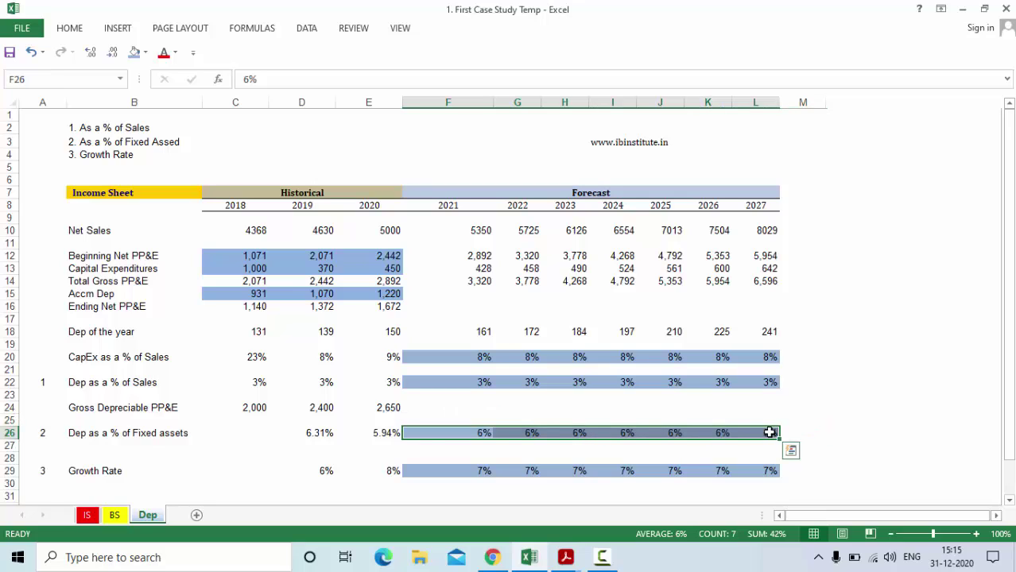
Replace the 2021 depreciation formula in F18 with the fixed-assets method, =AVERAGE(E14:F14)*F26.
{"action": "left_click", "coordinate": [482, 331]}
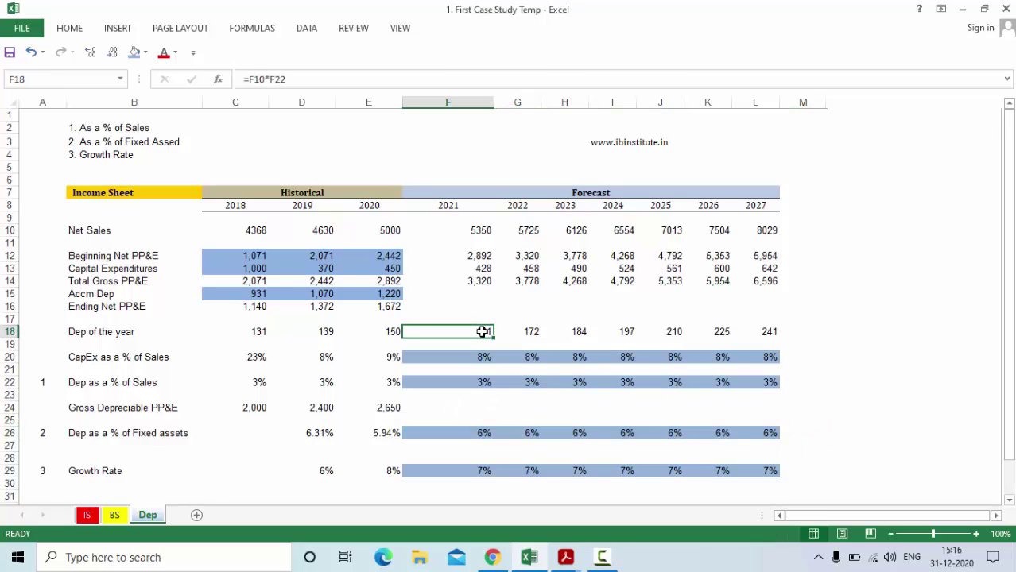
{"action": "type", "text": "=ave"}
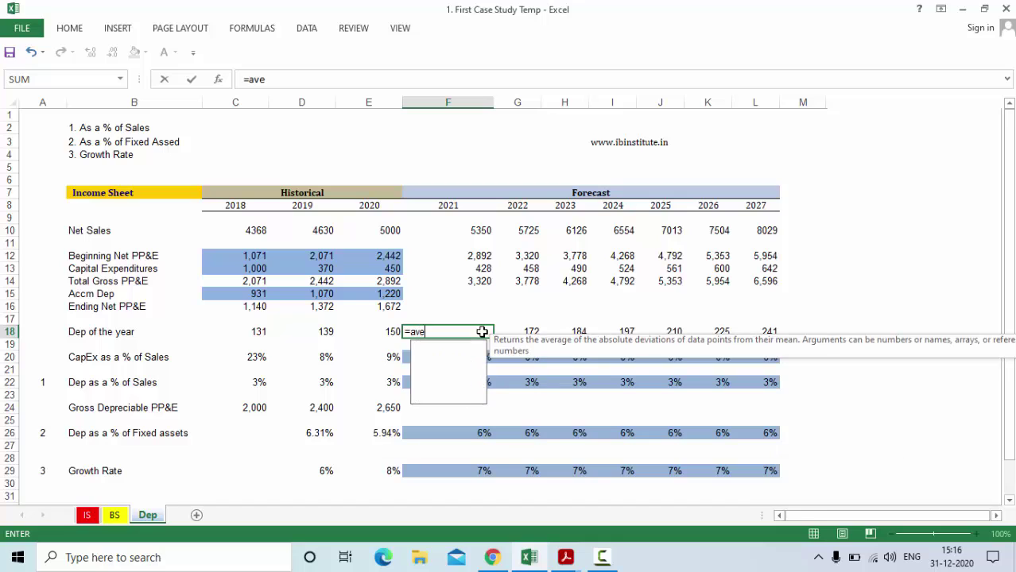
{"action": "type", "text": "rage("}
{"action": "key", "text": "Up"}
{"action": "key", "text": "Up"}
{"action": "key", "text": "Up"}
{"action": "key", "text": "Up"}
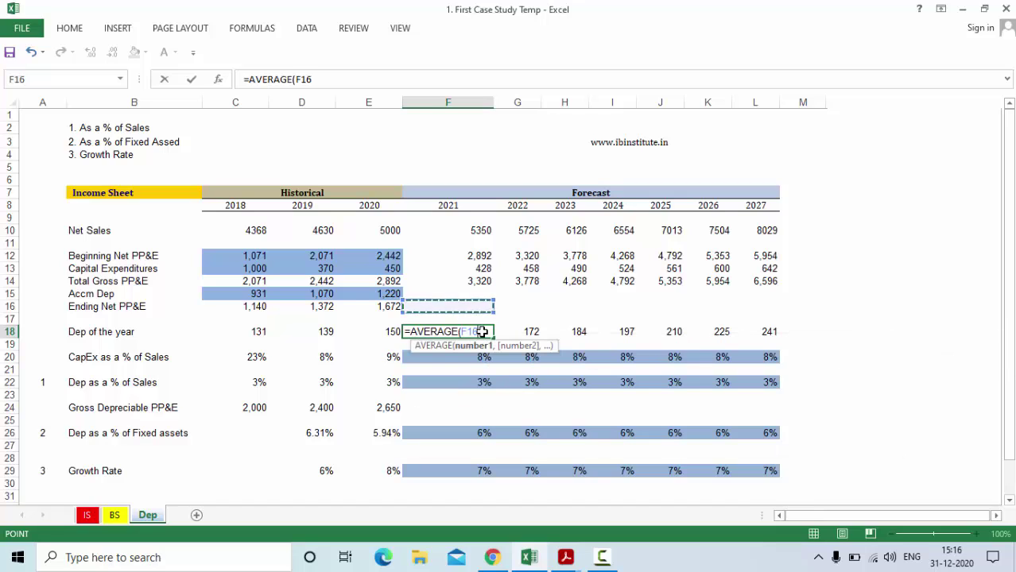
{"action": "key", "text": "shift+Left"}
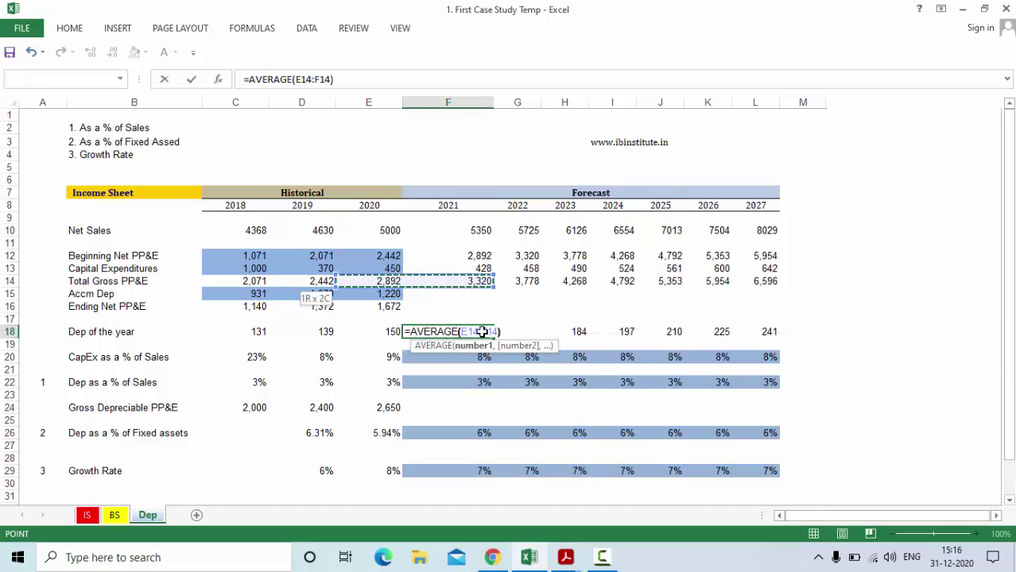
{"action": "type", "text": ")*"}
{"action": "key", "text": "Down"}
{"action": "key", "text": "Down"}
{"action": "key", "text": "Down"}
{"action": "key", "text": "Down"}
{"action": "key", "text": "Down"}
{"action": "key", "text": "Down"}
{"action": "key", "text": "Down"}
{"action": "key", "text": "Down"}
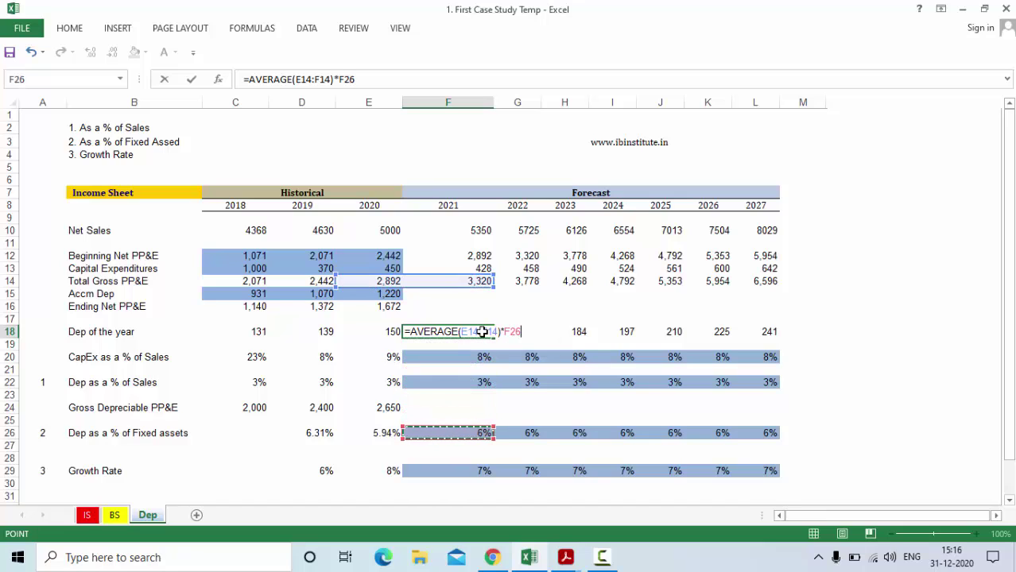
{"action": "key", "text": "Return"}
Copy the fixed-assets depreciation formula from F18 across to L18 for 2022–2027.
{"action": "left_click", "coordinate": [482, 331]}
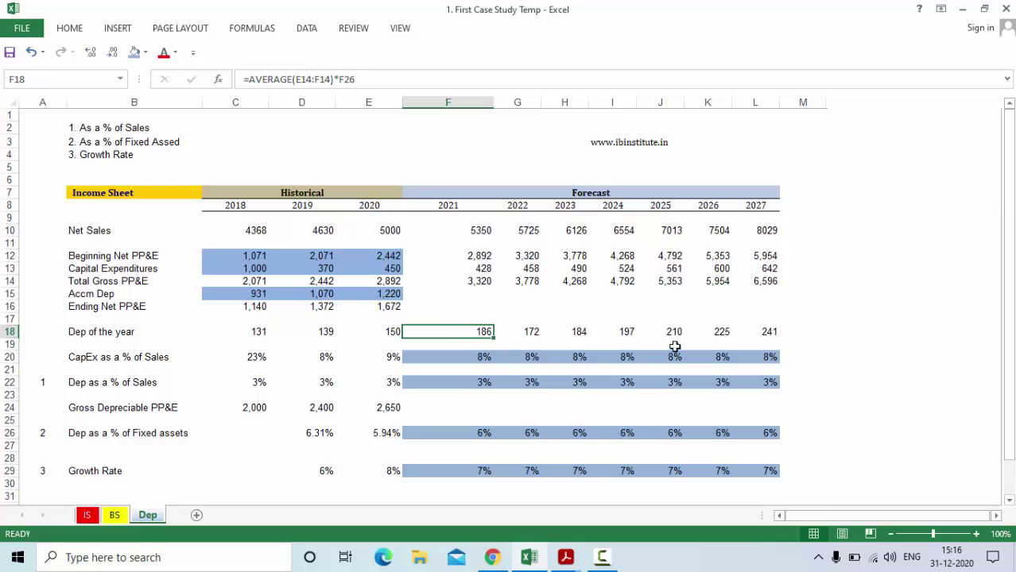
{"action": "key", "text": "shift+Right"}
{"action": "key", "text": "shift+Right"}
{"action": "key", "text": "shift+Right"}
{"action": "key", "text": "shift+Right"}
{"action": "key", "text": "shift+Right"}
{"action": "key", "text": "shift+Right"}
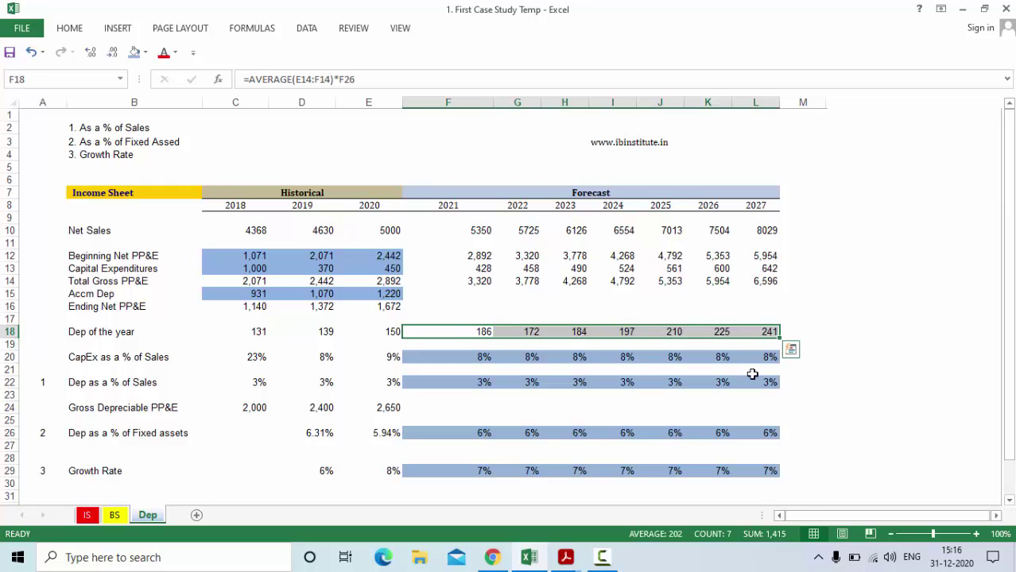
{"action": "key", "text": "ctrl+r"}
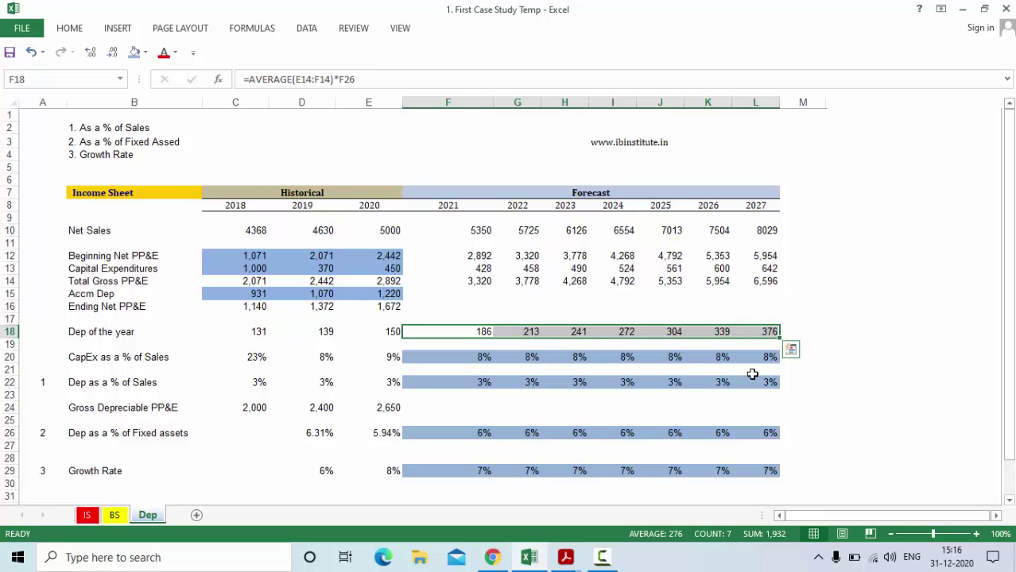
Clear the forecast depreciation formulas in F18:L18.
{"action": "key", "text": "Delete"}
{"action": "key", "text": "shift+Left"}
{"action": "key", "text": "shift+Left"}
{"action": "key", "text": "shift+Left"}
{"action": "key", "text": "shift+Left"}
{"action": "key", "text": "shift+Left"}
{"action": "key", "text": "shift+Left"}
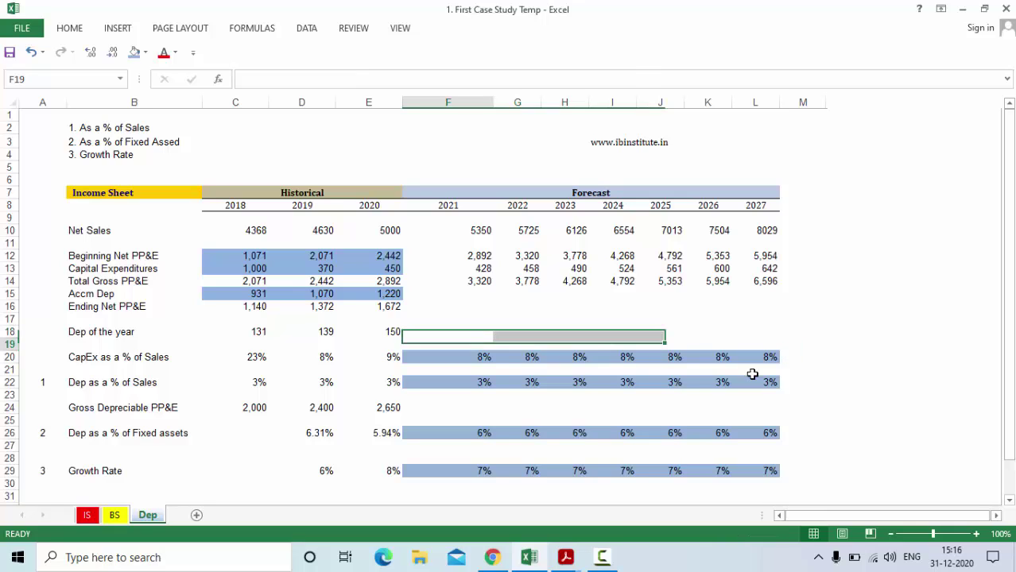
Calculate the 2021 depreciation in F18 with the growth-rate method, =E18*(1+F29).
{"action": "key", "text": "F2"}
{"action": "type", "text": "="}
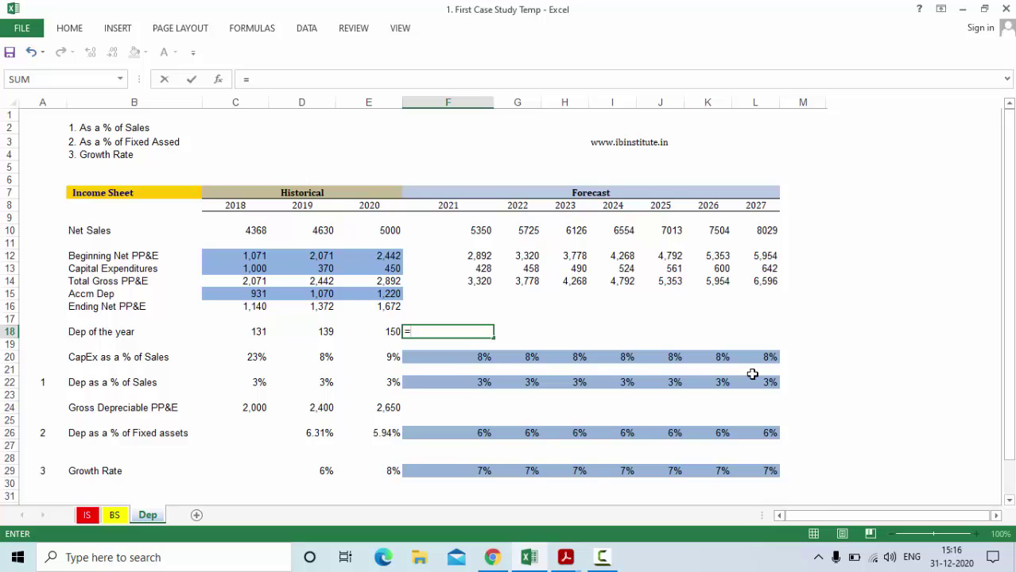
{"action": "key", "text": "Left"}
{"action": "type", "text": "*"}
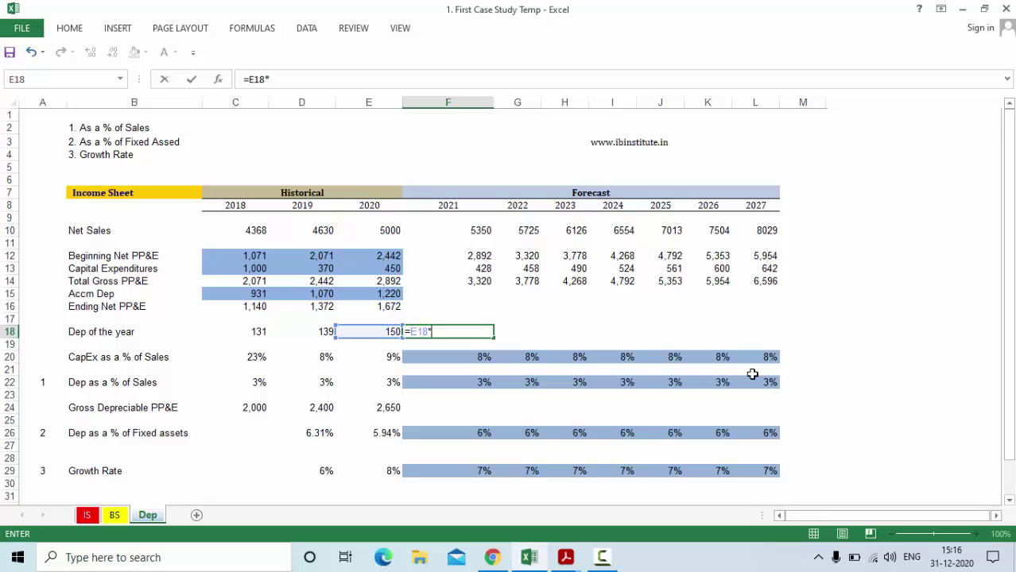
{"action": "type", "text": "(1+"}
{"action": "key", "text": "Down"}
{"action": "key", "text": "Down"}
{"action": "key", "text": "Down"}
{"action": "key", "text": "Down"}
{"action": "key", "text": "Down"}
{"action": "key", "text": "Down"}
{"action": "key", "text": "Down"}
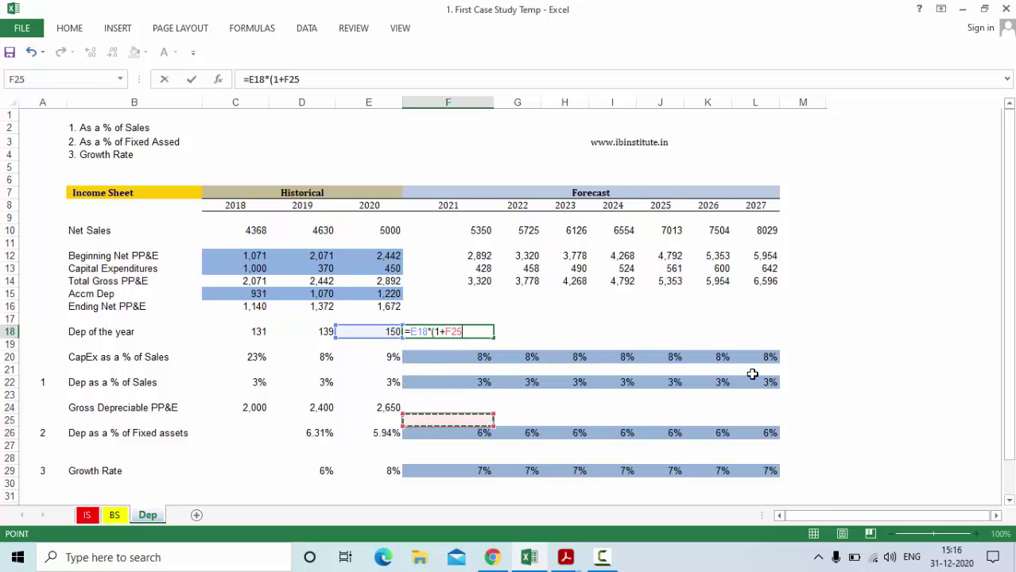
{"action": "key", "text": "Down"}
{"action": "key", "text": "Down"}
{"action": "key", "text": "Down"}
{"action": "key", "text": "Down"}
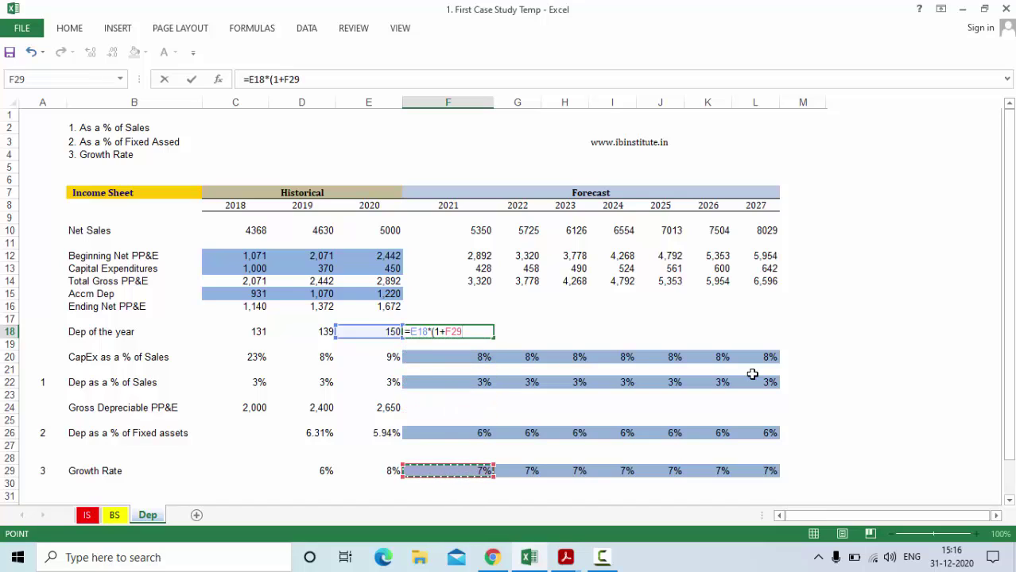
{"action": "key", "text": "ctrl+Return"}
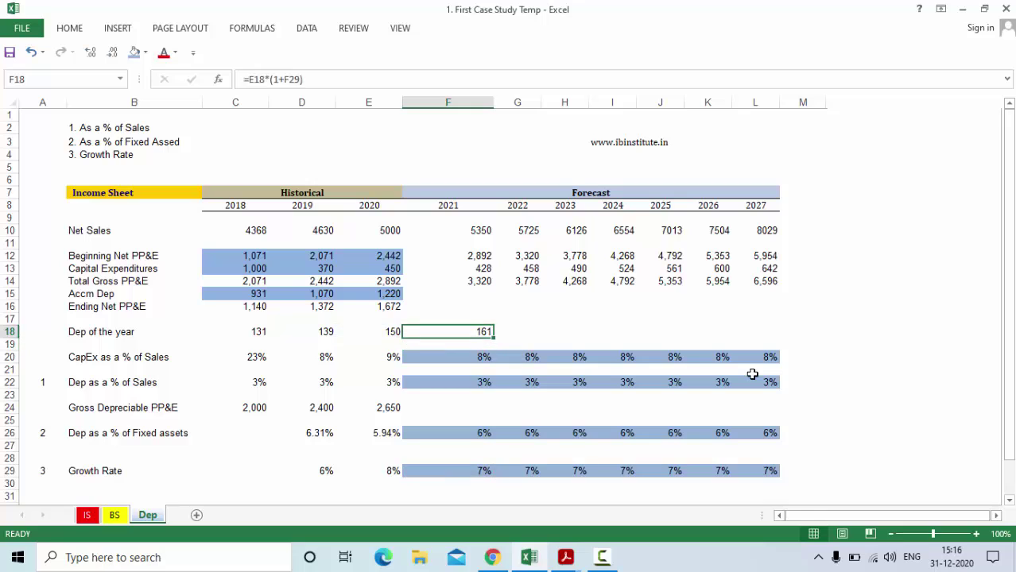
Copy the growth-rate depreciation formula from F18 across to L18, and clear the whole range F18:L18.
{"action": "key", "text": "shift+Right"}
{"action": "key", "text": "shift+Right"}
{"action": "key", "text": "shift+Right"}
{"action": "key", "text": "shift+Right"}
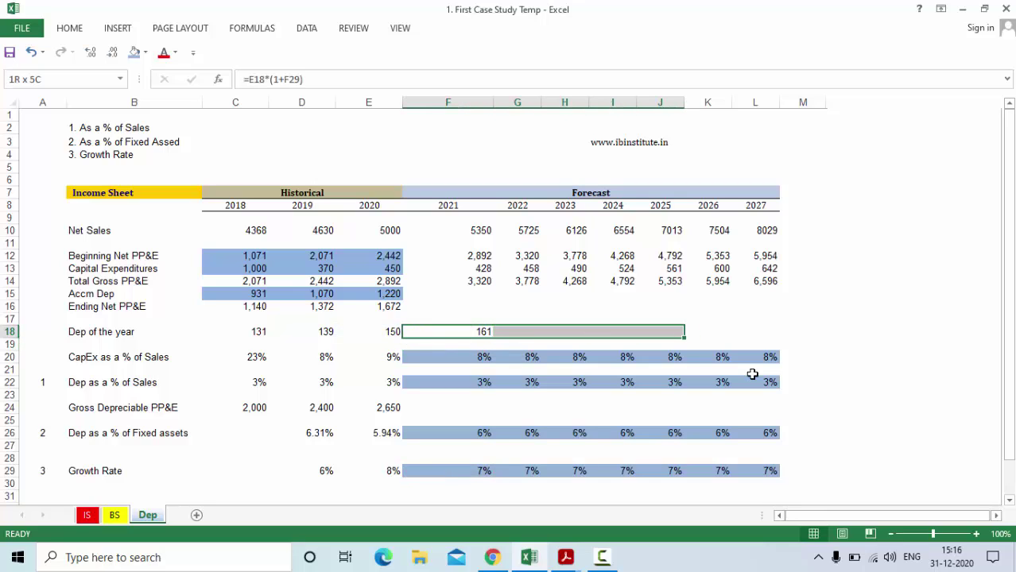
{"action": "key", "text": "shift+Right"}
{"action": "key", "text": "shift+Right"}
{"action": "key", "text": "ctrl+r"}
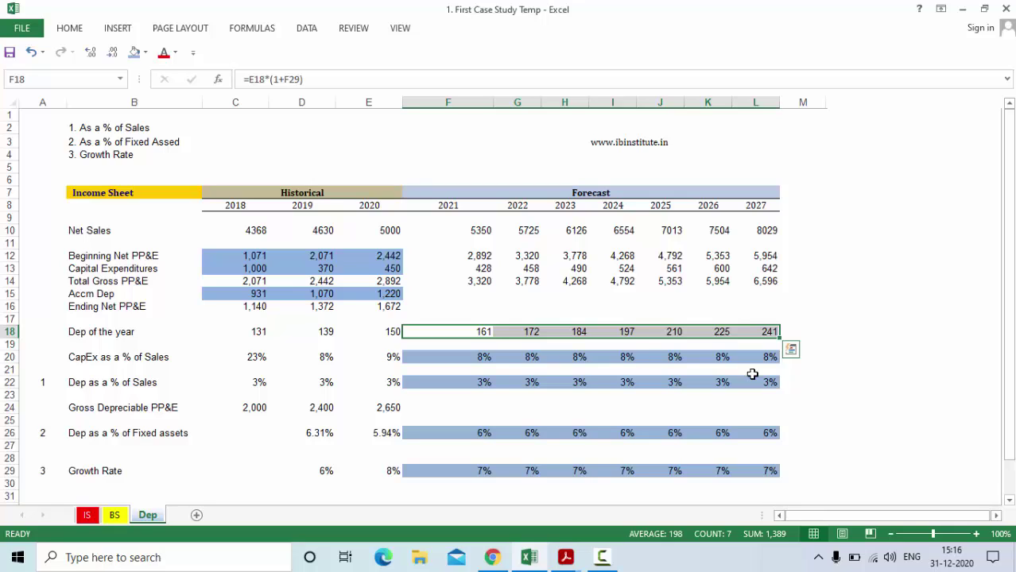
{"action": "key", "text": "Delete"}
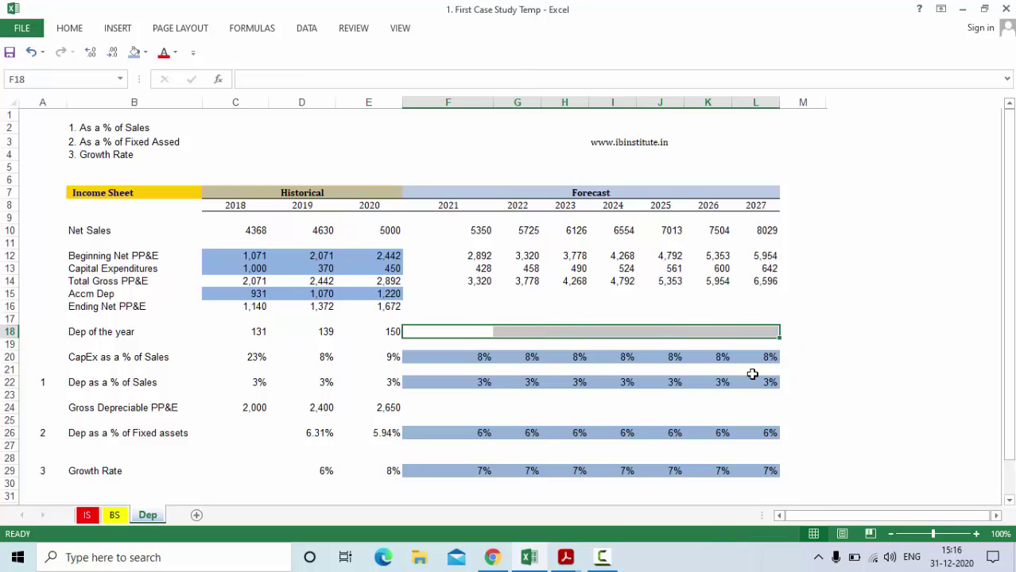
Check the 2021 depreciation-as-a-percentage-of-sales assumption in F22 for use in the empty F18.
{"action": "key", "text": "Down"}
{"action": "key", "text": "Down"}
{"action": "key", "text": "Down"}
{"action": "key", "text": "Down"}
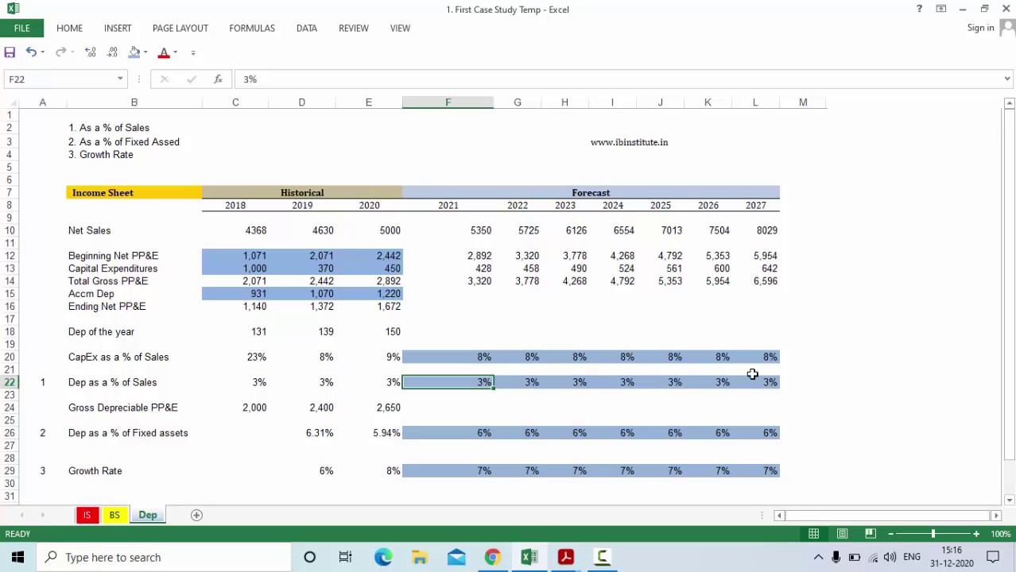
{"action": "key", "text": "Up"}
{"action": "key", "text": "Up"}
{"action": "key", "text": "Up"}
{"action": "key", "text": "Up"}
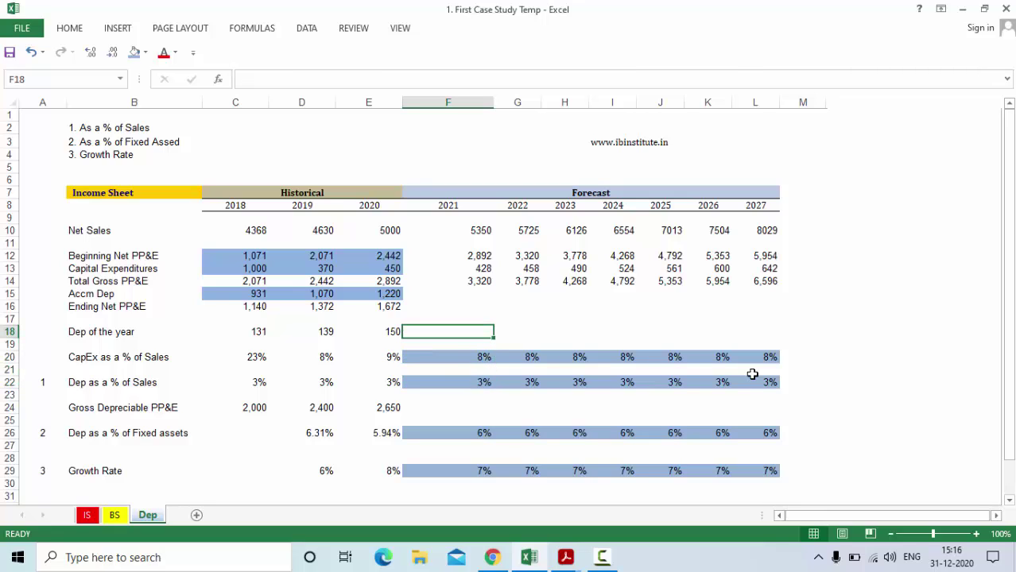
Calculate the 2021 depreciation in F18 with the percentage-of-sales method, =F10*F22.
{"action": "type", "text": "="}
{"action": "key", "text": "Up"}
{"action": "key", "text": "Up"}
{"action": "key", "text": "Up"}
{"action": "key", "text": "Up"}
{"action": "key", "text": "Up"}
{"action": "key", "text": "Up"}
{"action": "key", "text": "Up"}
{"action": "key", "text": "Up"}
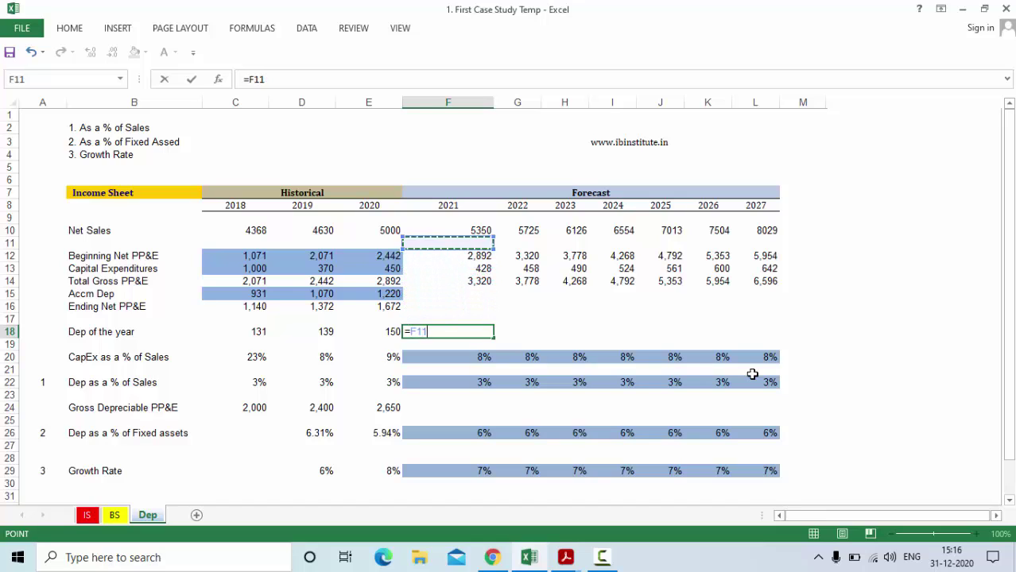
{"action": "type", "text": "*"}
{"action": "key", "text": "Down"}
{"action": "key", "text": "Down"}
{"action": "key", "text": "Down"}
{"action": "key", "text": "Down"}
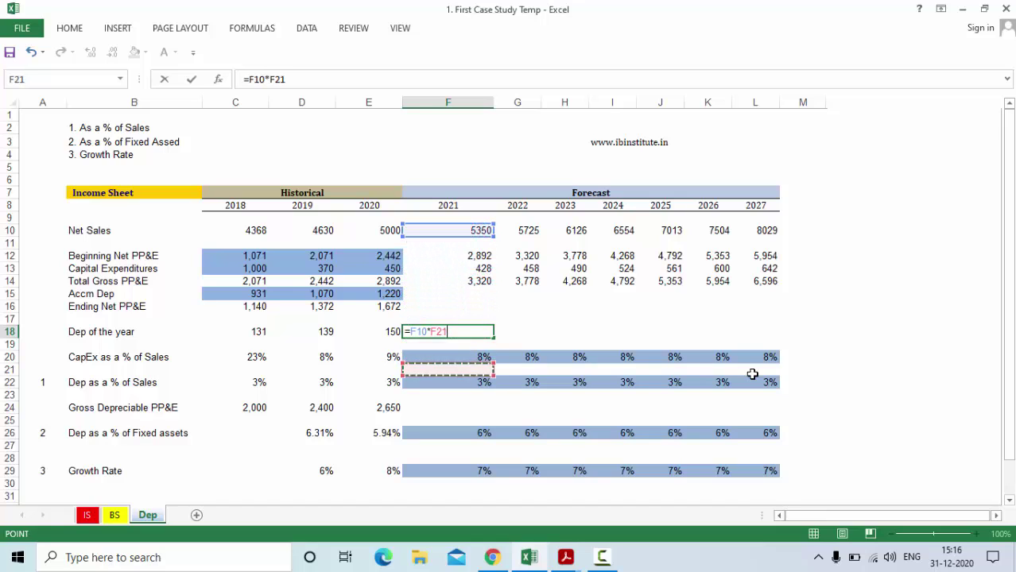
{"action": "key", "text": "Return"}
Copy the percentage-of-sales depreciation formula from F18 across to L18 for 2022–2027.
{"action": "key", "text": "Up"}
{"action": "key", "text": "shift+Right"}
{"action": "key", "text": "shift+Right"}
{"action": "key", "text": "shift+Right"}
{"action": "key", "text": "shift+Right"}
{"action": "key", "text": "shift+Right"}
{"action": "key", "text": "shift+Right"}
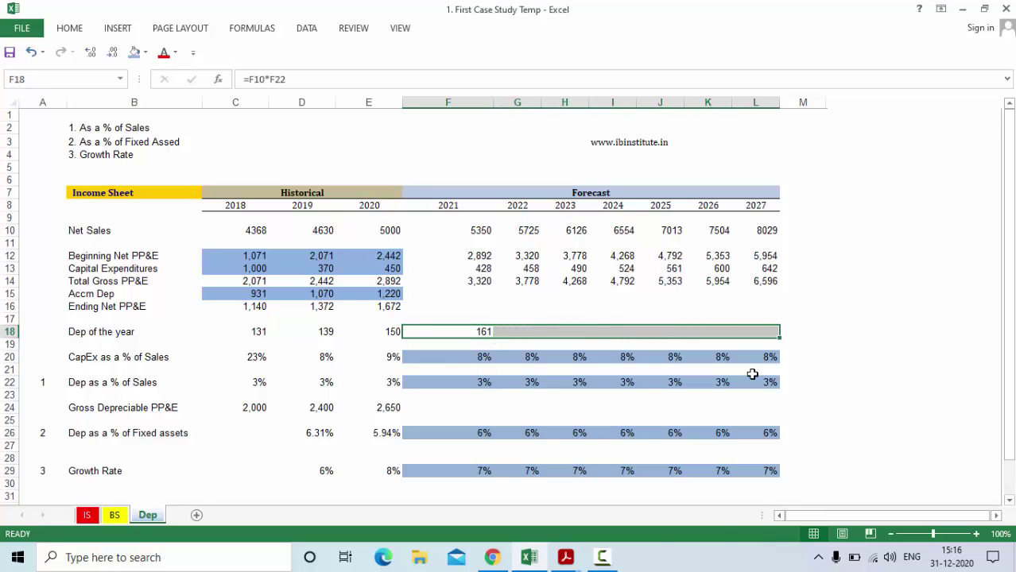
{"action": "key", "text": "ctrl+r"}
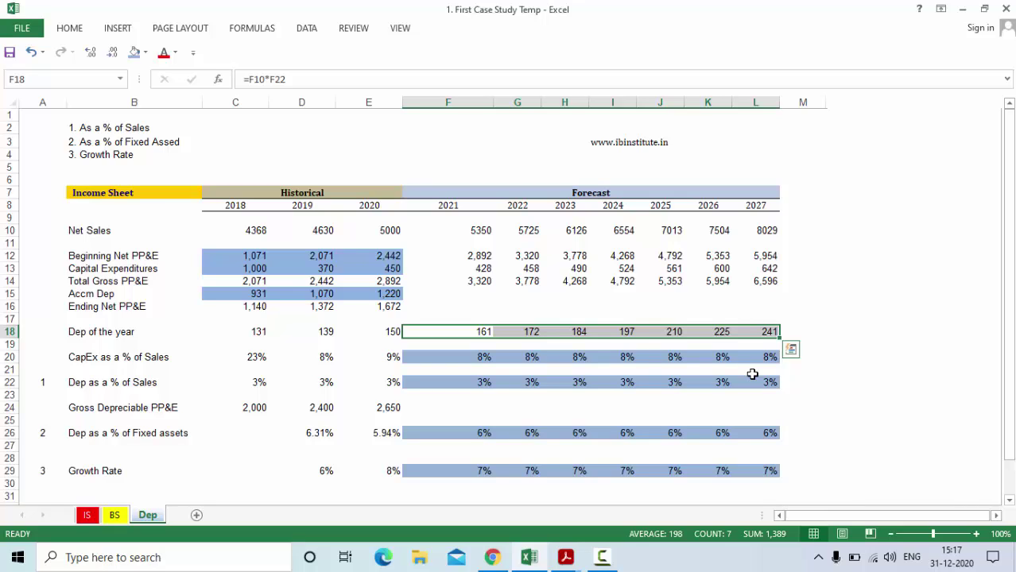
Calculate the 2021 accumulated depreciation in F15 by adding the year's depreciation to the 2020 balance, =E15+F18.
{"action": "key", "text": "Up"}
{"action": "key", "text": "Up"}
{"action": "key", "text": "Up"}
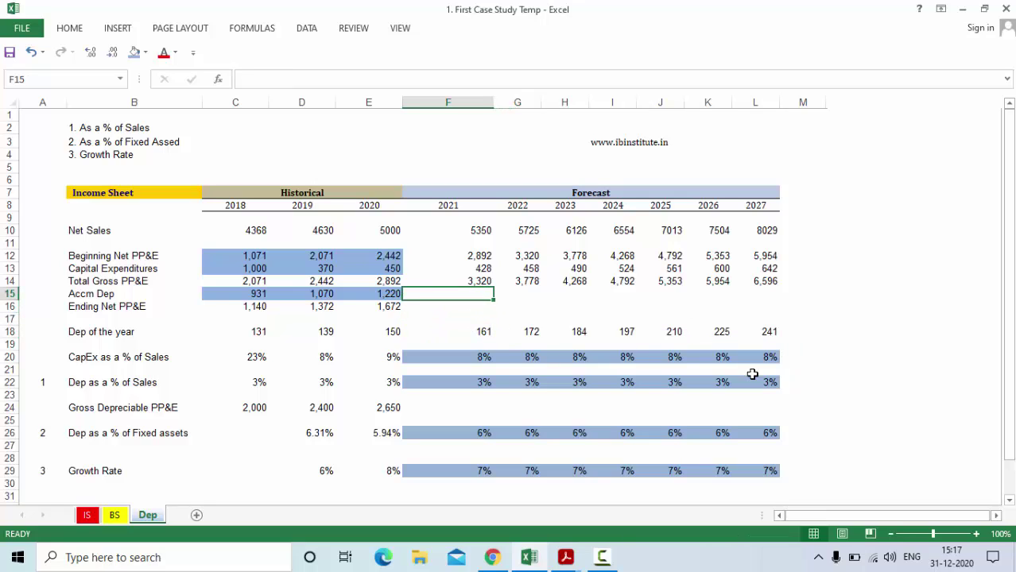
{"action": "type", "text": "="}
{"action": "key", "text": "Left"}
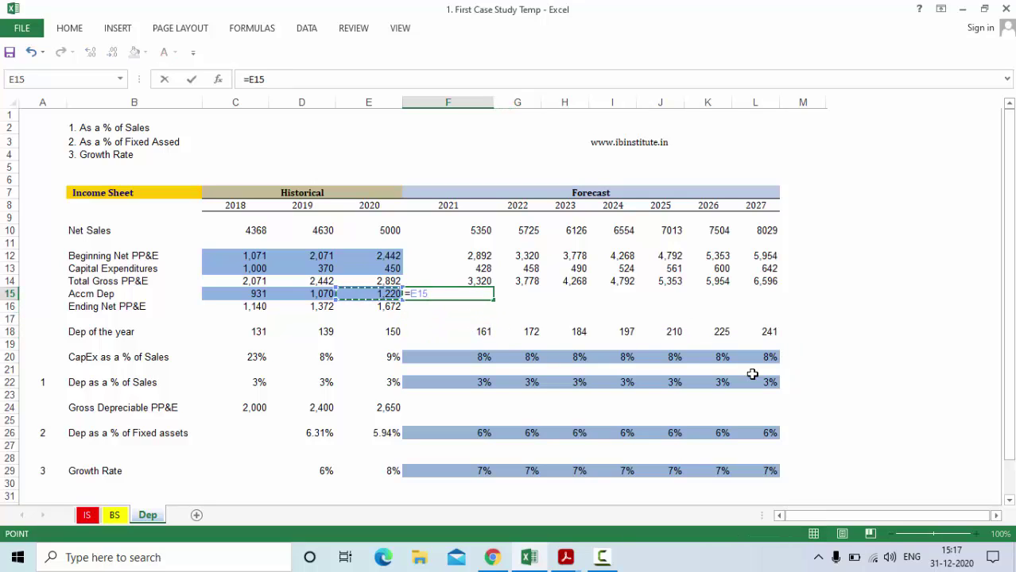
{"action": "type", "text": "+"}
{"action": "key", "text": "Down"}
{"action": "key", "text": "Down"}
{"action": "key", "text": "Down"}
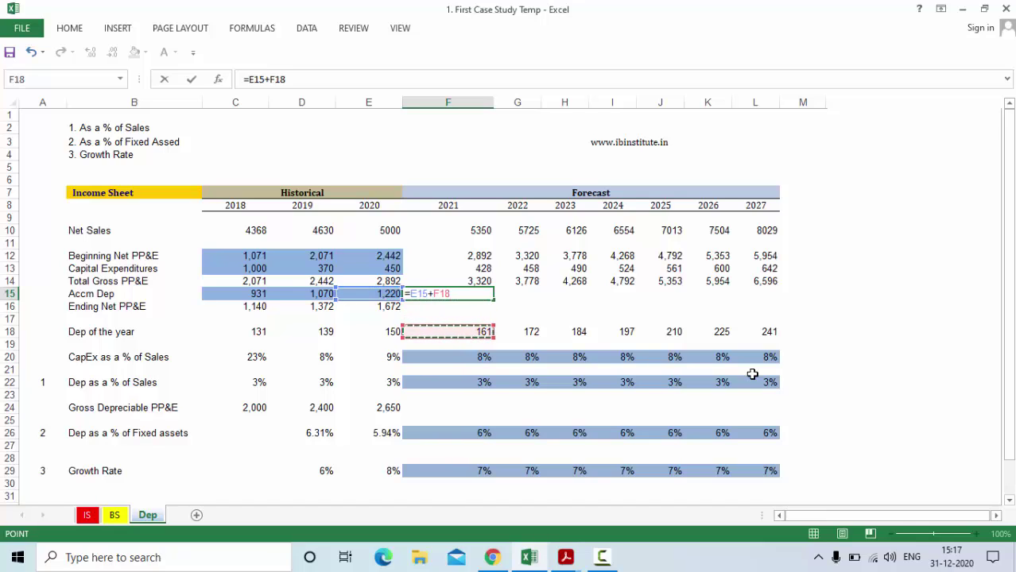
{"action": "key", "text": "Return"}
Copy the accumulated depreciation formula from F15 across to L15 for 2022–2027.
{"action": "key", "text": "Up"}
{"action": "key", "text": "shift+Right"}
{"action": "key", "text": "shift+Right"}
{"action": "key", "text": "shift+Right"}
{"action": "key", "text": "shift+Right"}
{"action": "key", "text": "shift+Right"}
{"action": "key", "text": "shift+Right"}
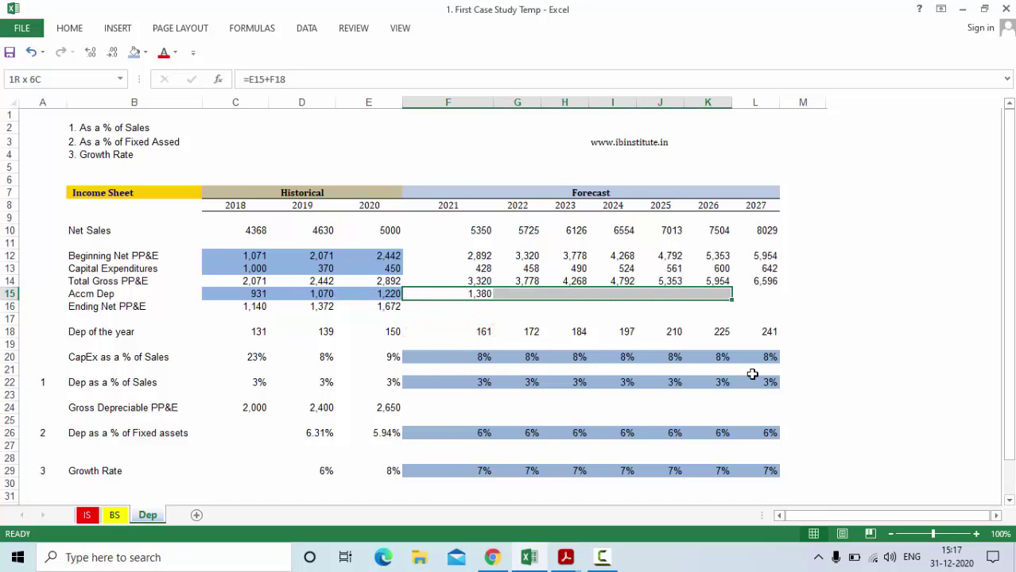
{"action": "key", "text": "ctrl+r"}
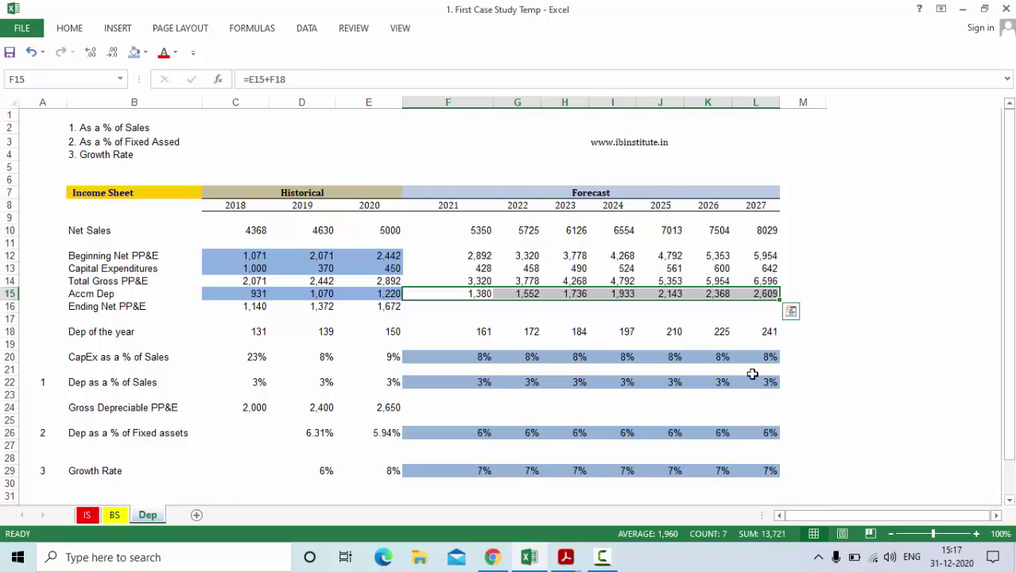
Copy the 2020 ending net PP&E formula from E16 into F16 and inspect its references.
{"action": "key", "text": "Down"}
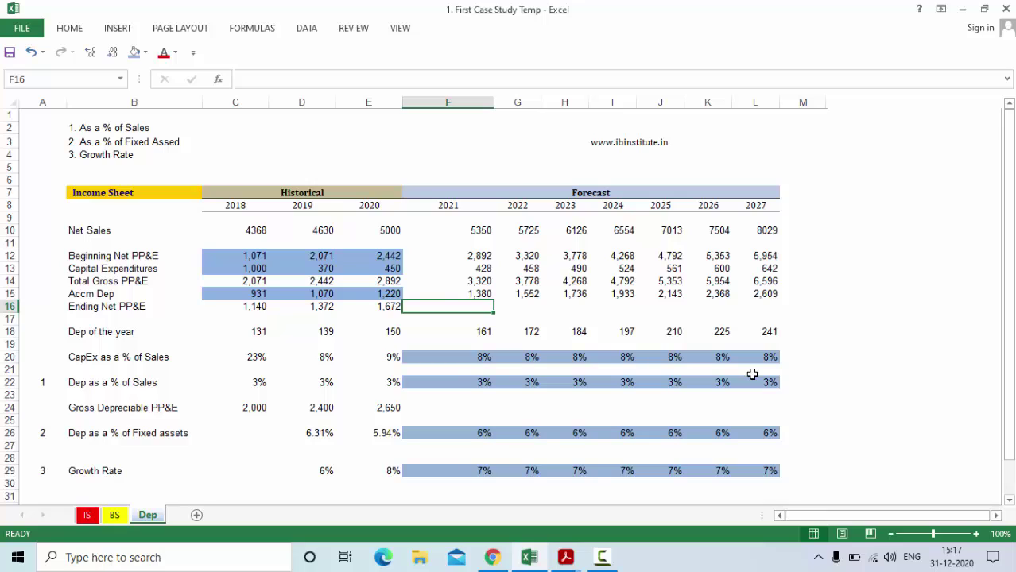
{"action": "key", "text": "Left"}
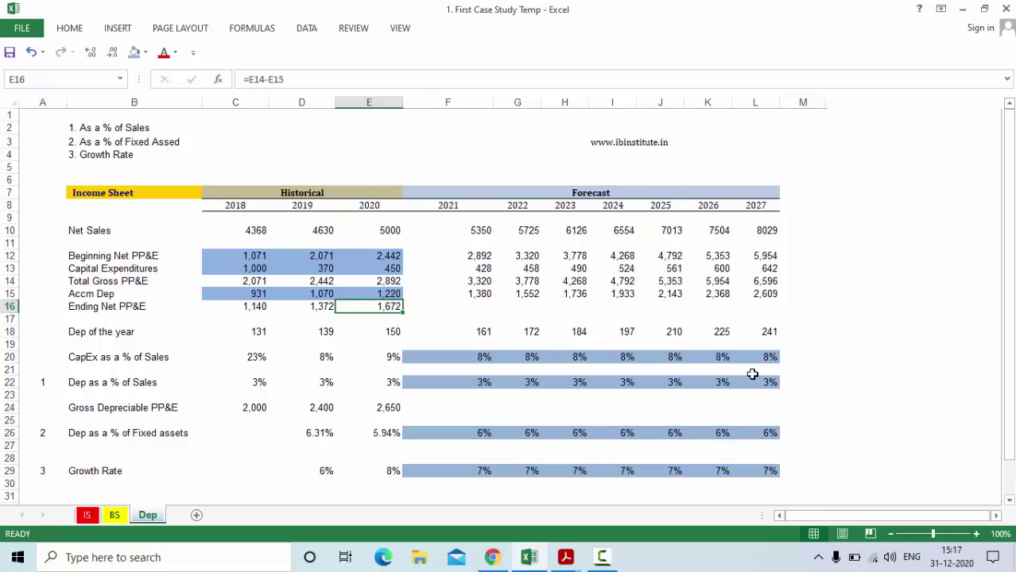
{"action": "key", "text": "shift+Right"}
{"action": "key", "text": "ctrl+r"}
{"action": "key", "text": "Right"}
{"action": "key", "text": "F2"}
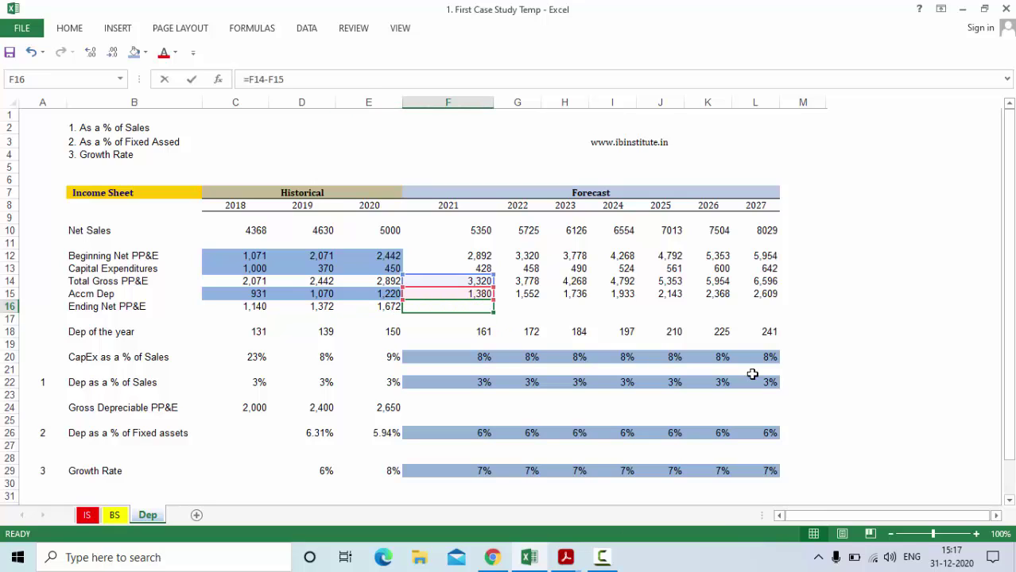
Calculate the 2021 ending net PP&E in F16 as total gross PP&E minus accumulated depreciation, =F14-F15.
{"action": "type", "text": "="}
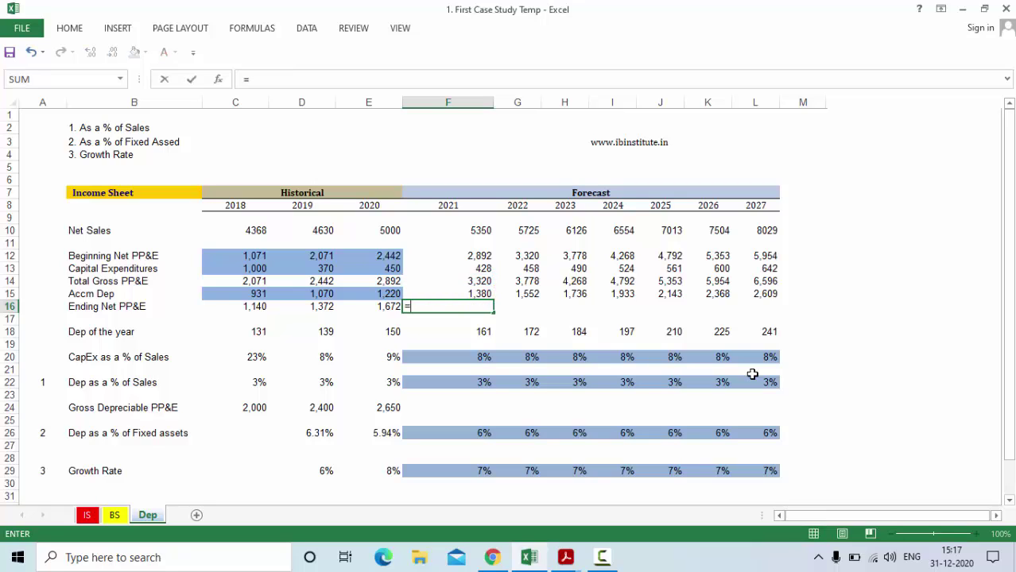
{"action": "key", "text": "Up"}
{"action": "key", "text": "Up"}
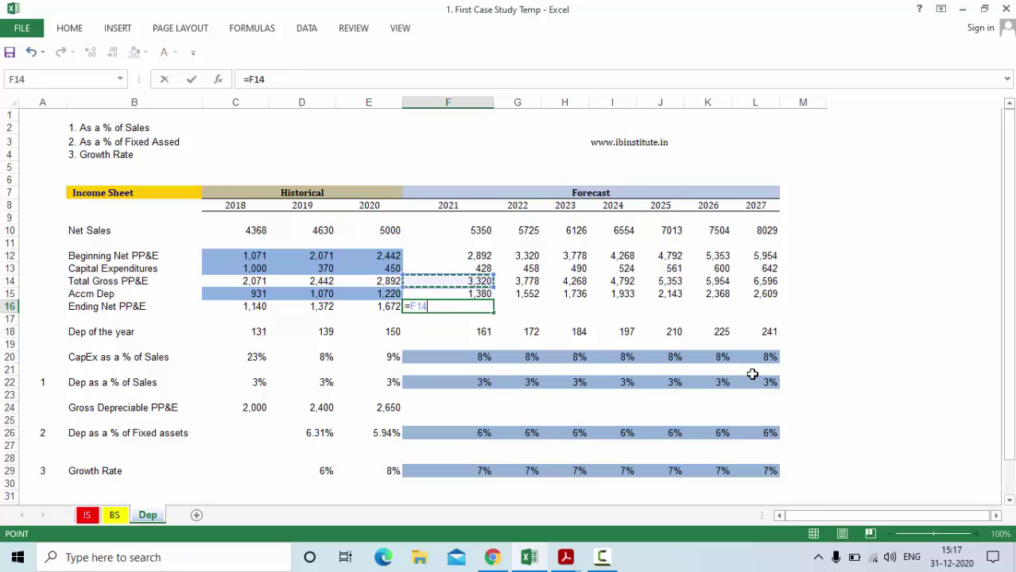
{"action": "type", "text": "-"}
{"action": "key", "text": "Up"}
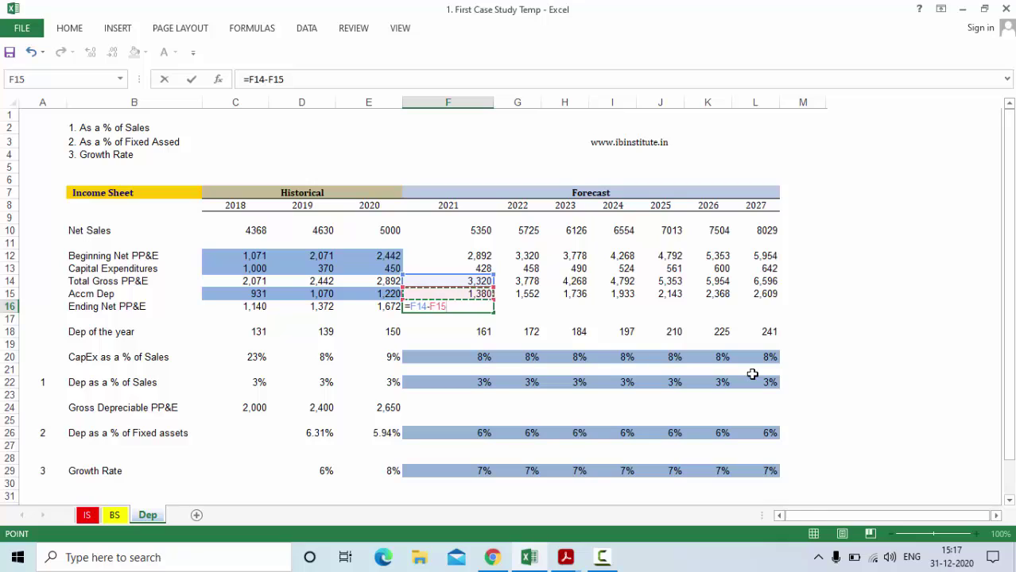
{"action": "key", "text": "ctrl+Return"}
Copy the ending net PP&E formula from F16 across to L16 for 2022–2027.
{"action": "key", "text": "shift+Right"}
{"action": "key", "text": "shift+Right"}
{"action": "key", "text": "shift+Right"}
{"action": "key", "text": "shift+Right"}
{"action": "key", "text": "shift+Right"}
{"action": "key", "text": "shift+Right"}
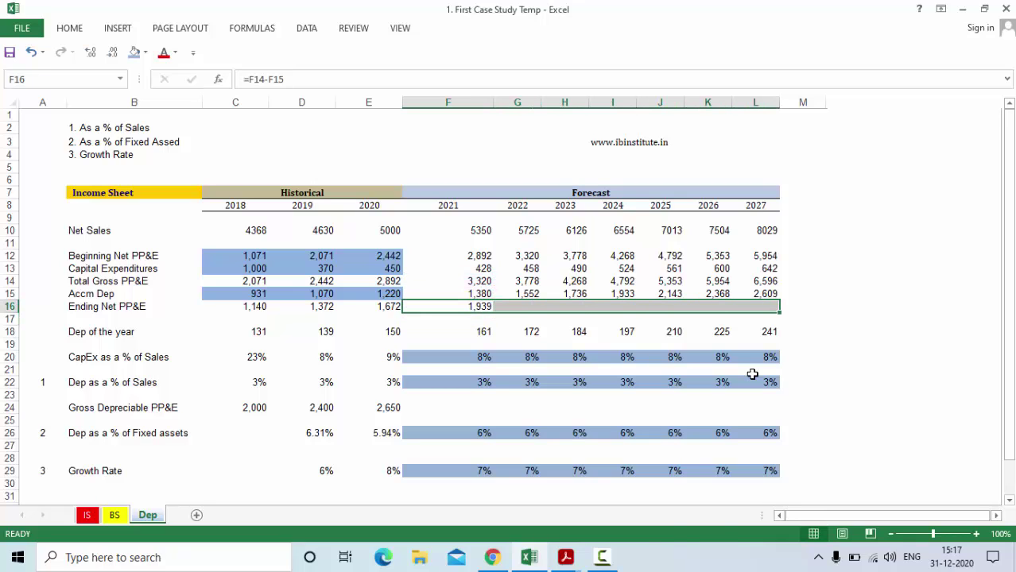
{"action": "key", "text": "ctrl+r"}
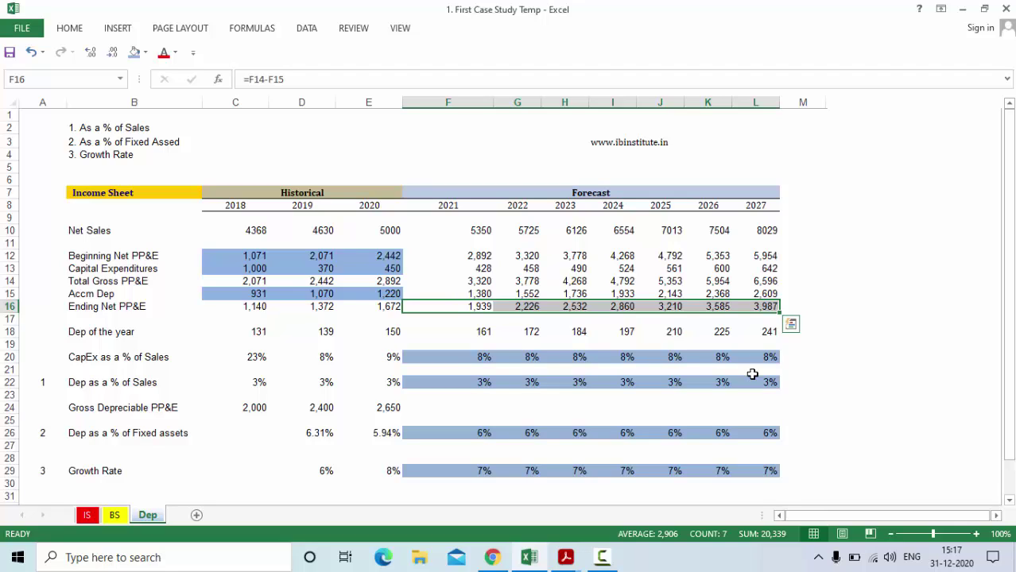